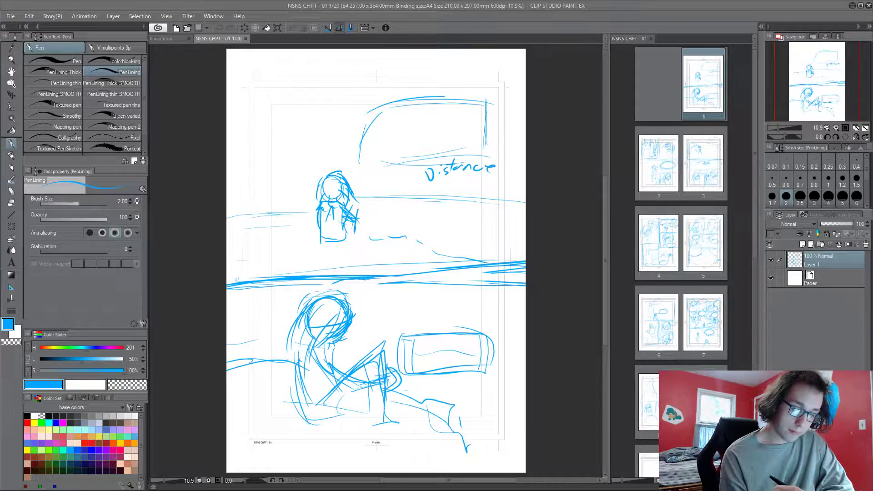
# Narrow the page overview and examine the chapter's rough page sketches from page 1 through page 9.
pyautogui.moveTo(607, 112); pyautogui.dragTo(651, 110)
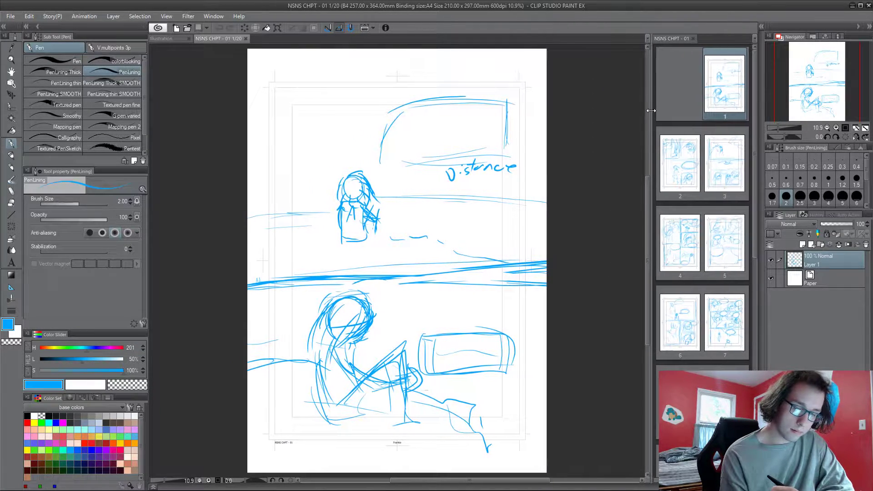
pyautogui.click(691, 157)
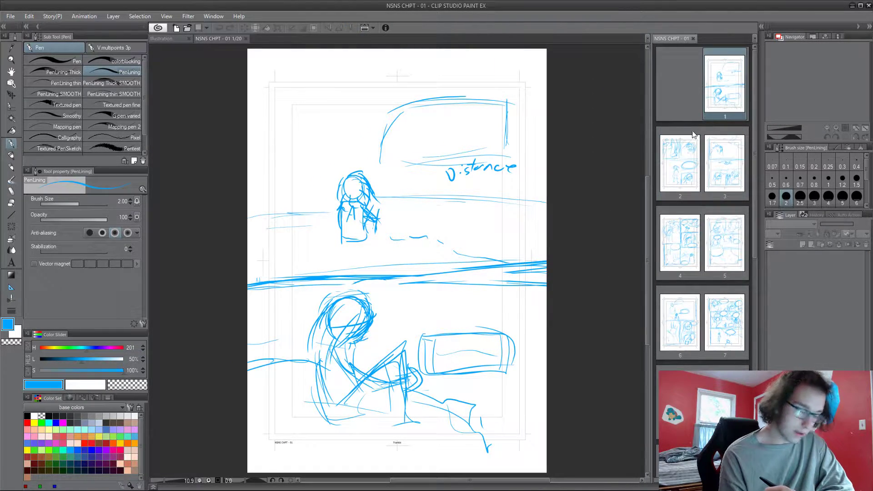
pyautogui.doubleClick(678, 194)
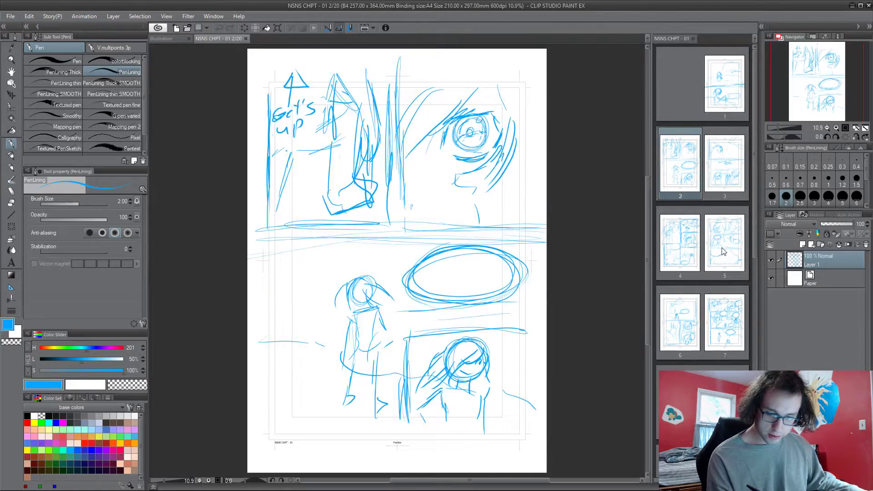
pyautogui.doubleClick(732, 202)
pyautogui.press('pageup')
pyautogui.press('pageup')
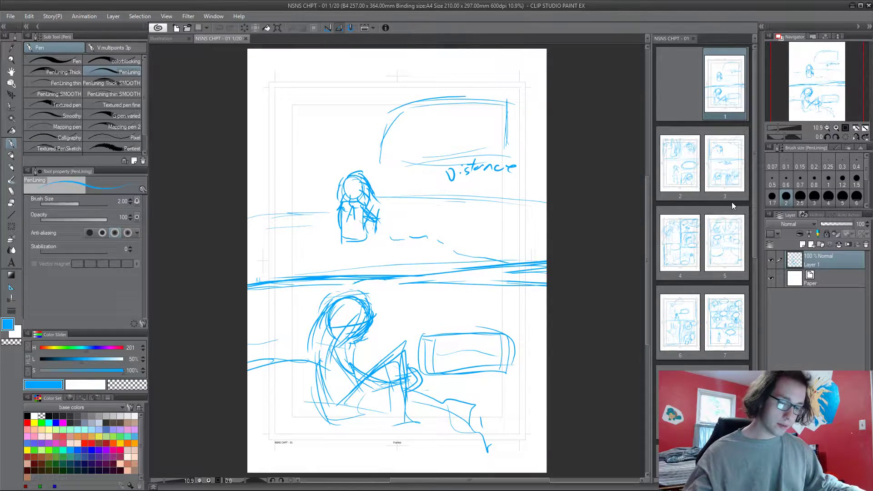
pyautogui.press('pagedown')
pyautogui.press('pagedown')
pyautogui.press('pagedown')
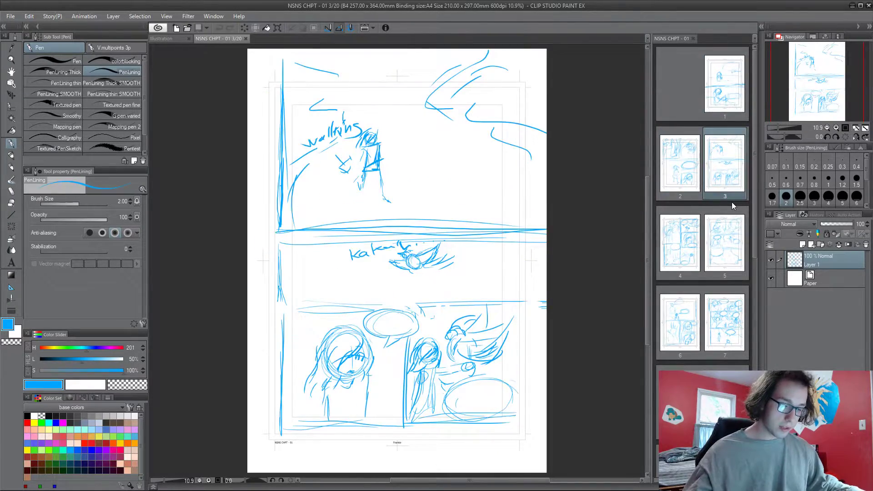
pyautogui.press('pagedown')
pyautogui.press('pagedown')
pyautogui.press('pagedown')
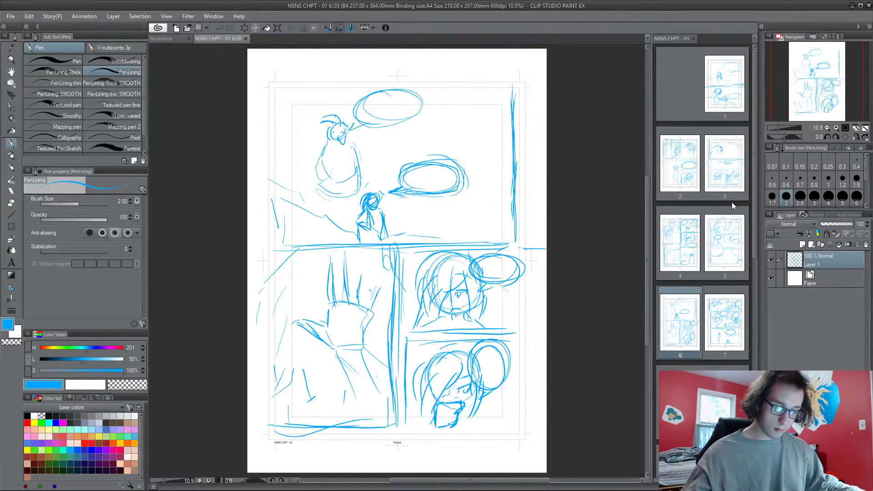
pyautogui.press('pagedown')
pyautogui.press('pagedown')
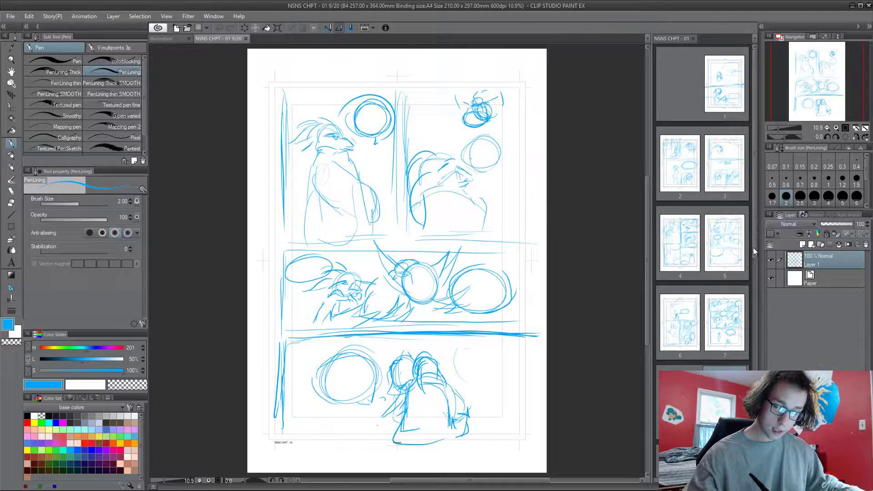
# Examine the chapter's remaining pages in the overview, compare pages 8 and 9, and go back through the sketches to page 6.
pyautogui.moveTo(756, 222); pyautogui.dragTo(753, 290)
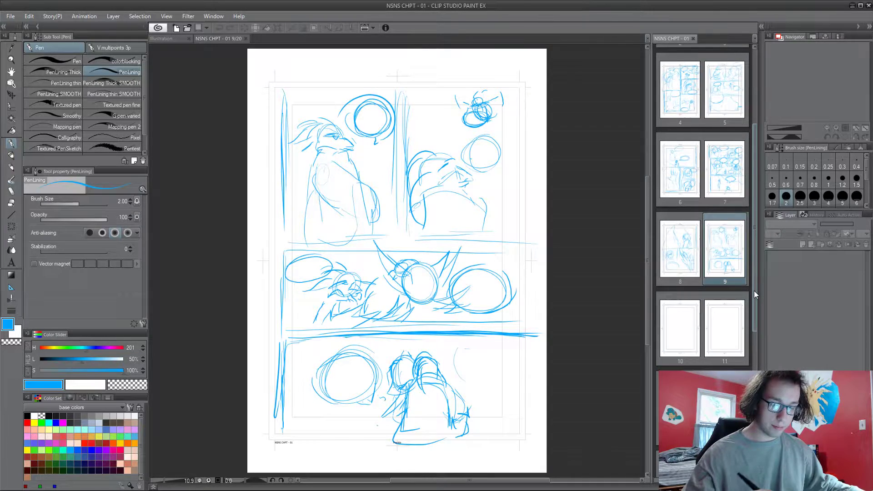
pyautogui.hotkey('alt', 'pagedown')
pyautogui.hotkey('alt', 'pageup')
pyautogui.hotkey('alt', 'pageup')
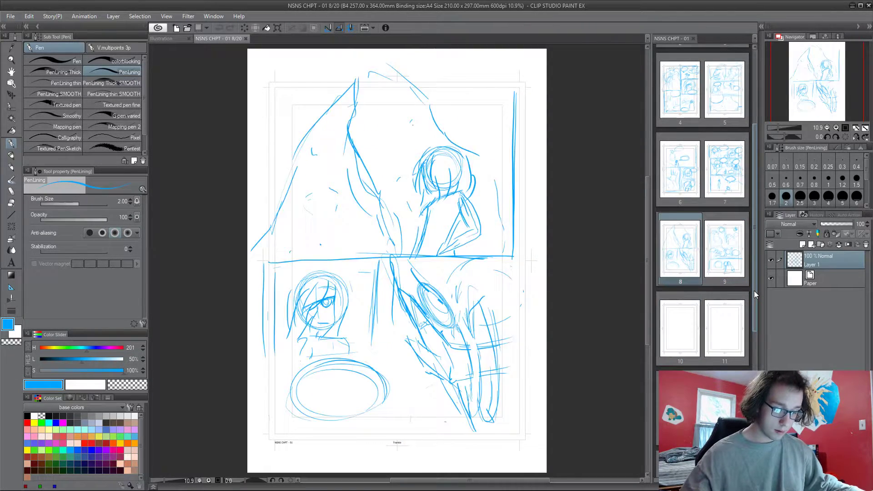
pyautogui.hotkey('alt', 'pagedown')
pyautogui.hotkey('alt', 'pagedown')
pyautogui.hotkey('alt', 'pageup')
pyautogui.hotkey('alt', 'pageup')
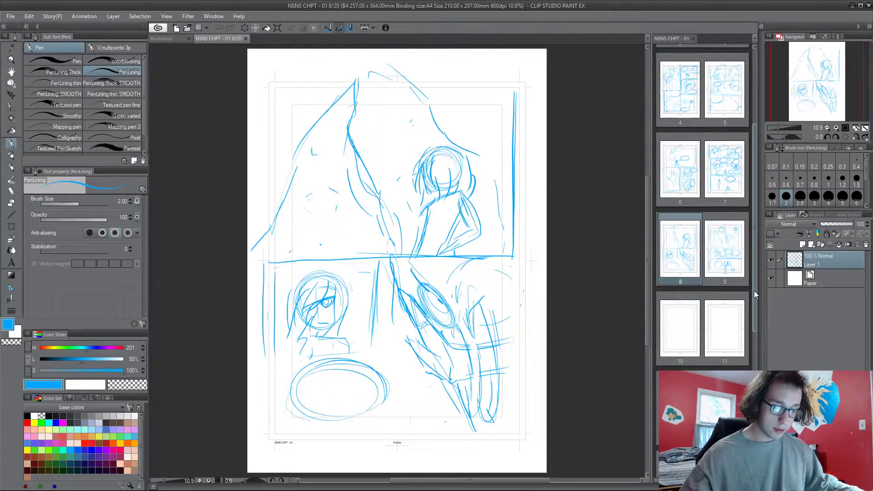
pyautogui.hotkey('alt', 'pageup')
pyautogui.hotkey('alt', 'pageup')
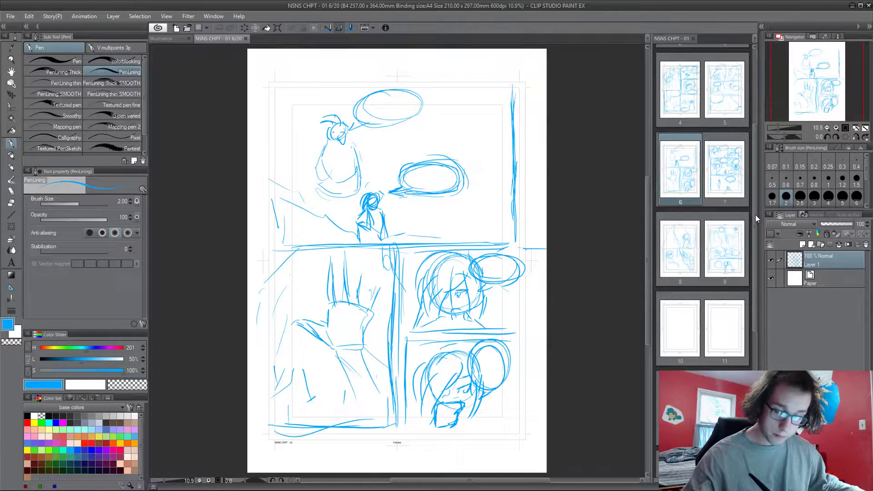
pyautogui.moveTo(755, 204); pyautogui.dragTo(755, 124)
pyautogui.click(735, 94)
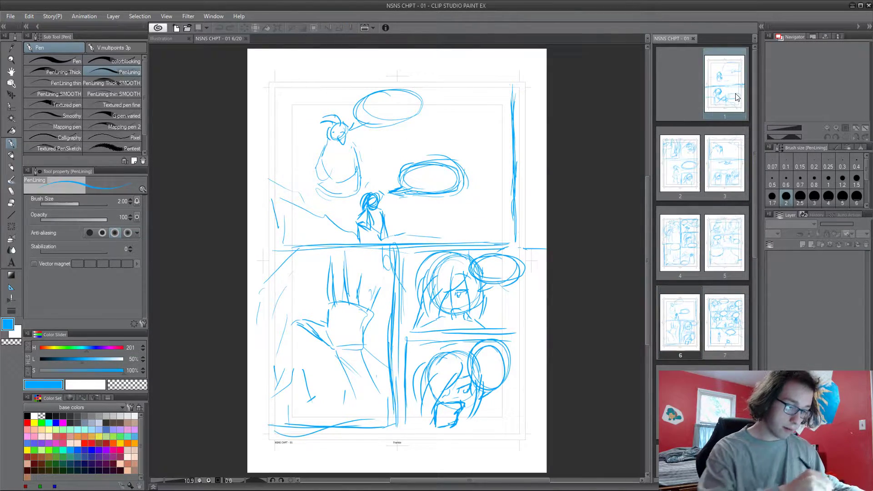
# Switch to the blank Illustration canvas and close the chapter's page overview.
pyautogui.click(162, 39)
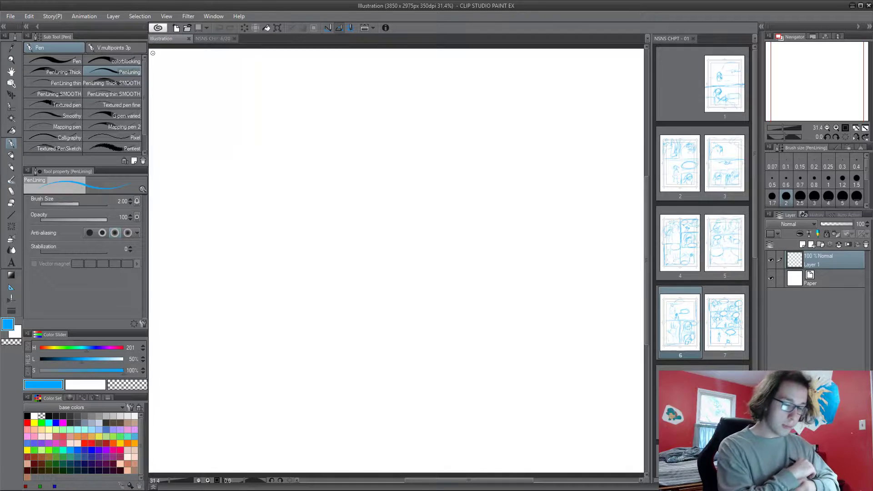
pyautogui.click(694, 39)
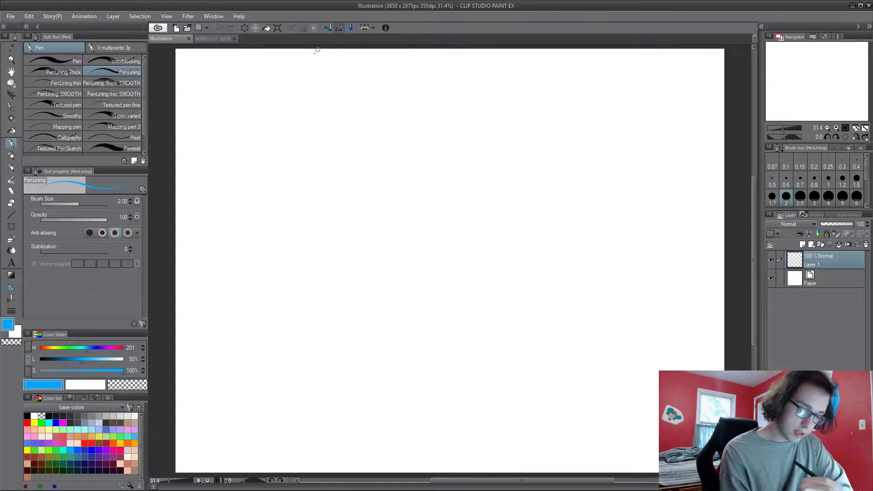
# Sketch a round head in black with the Real G-pen, adding a vertical centre line and a curved eye line.
pyautogui.click(28, 416)
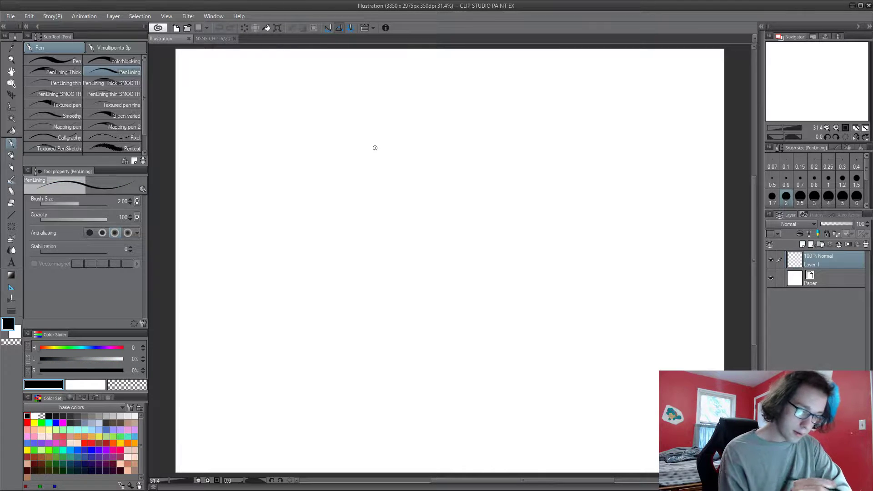
pyautogui.click(136, 116)
pyautogui.scroll(-2, 142, 145)
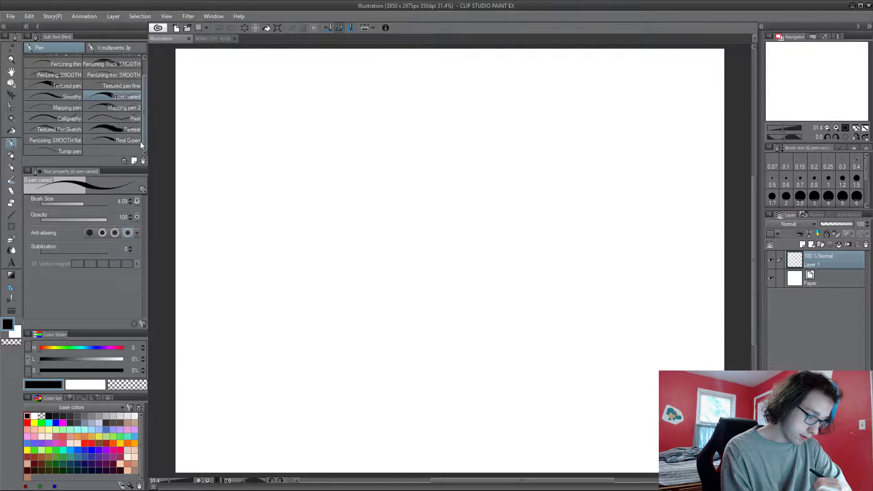
pyautogui.click(127, 141)
pyautogui.moveTo(383, 81)
pyautogui.mouseDown()
pyautogui.moveTo(347, 186)
pyautogui.moveTo(429, 206)
pyautogui.mouseUp()
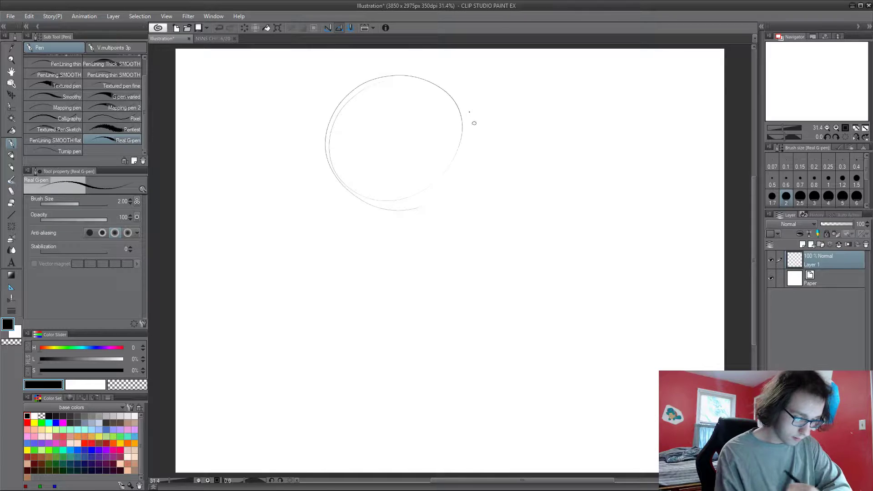
pyautogui.moveTo(470, 111); pyautogui.dragTo(408, 69)
pyautogui.moveTo(427, 64)
pyautogui.mouseDown()
pyautogui.moveTo(332, 171)
pyautogui.moveTo(356, 209)
pyautogui.mouseUp()
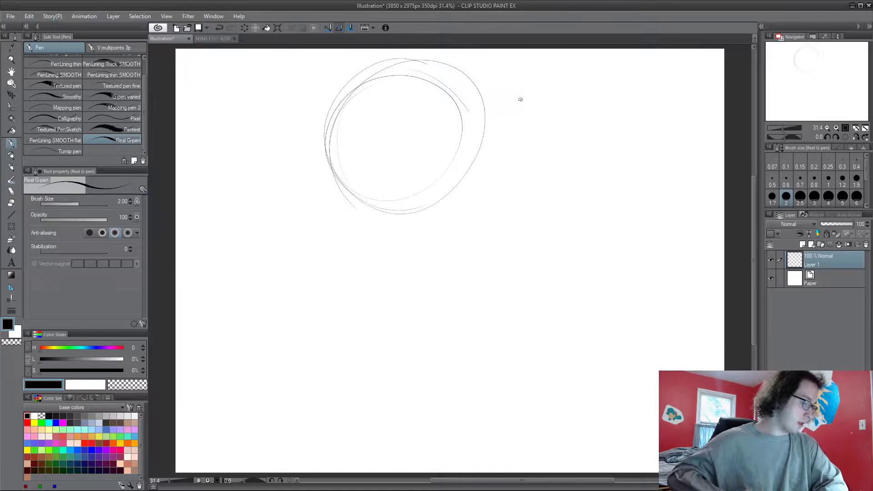
pyautogui.moveTo(398, 81)
pyautogui.mouseDown()
pyautogui.moveTo(397, 176)
pyautogui.moveTo(410, 245)
pyautogui.moveTo(395, 213)
pyautogui.mouseUp()
pyautogui.moveTo(473, 140)
pyautogui.mouseDown()
pyautogui.moveTo(334, 144)
pyautogui.moveTo(471, 132)
pyautogui.mouseUp()
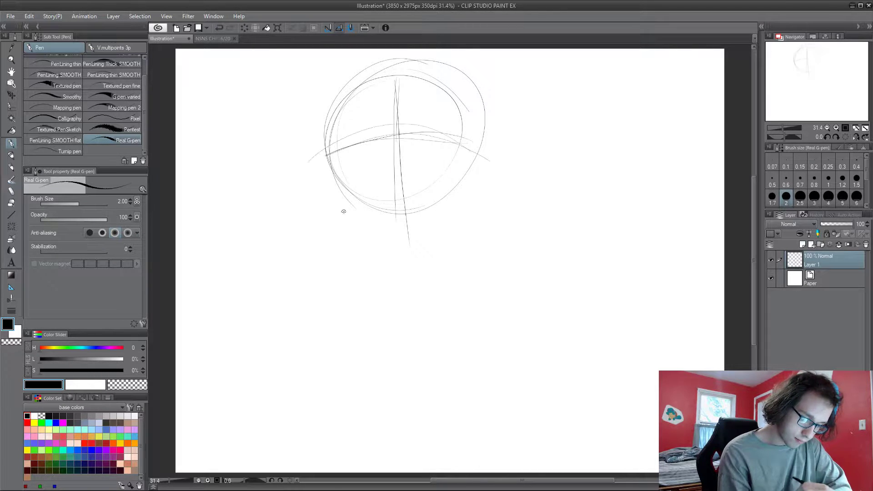
# Sketch the left and right cheek and jaw lines from the head circle down towards the chin.
pyautogui.moveTo(331, 122); pyautogui.dragTo(341, 191)
pyautogui.moveTo(331, 141); pyautogui.dragTo(350, 226)
pyautogui.moveTo(329, 160); pyautogui.dragTo(366, 226)
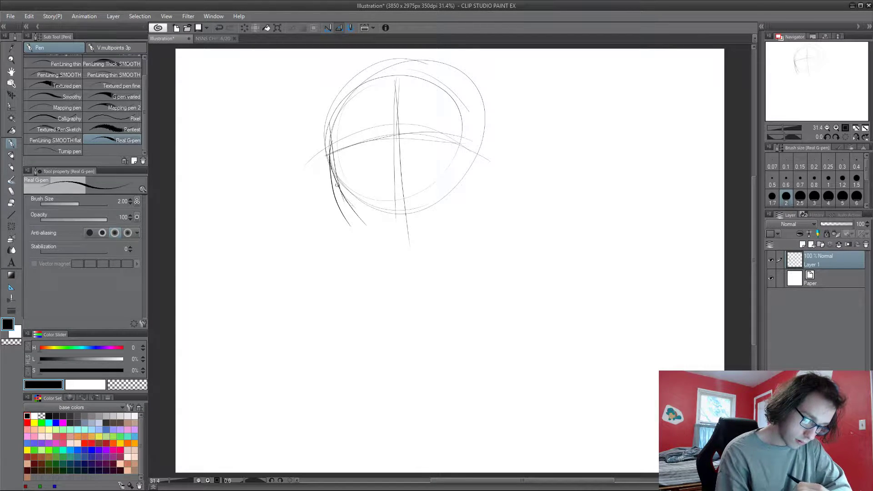
pyautogui.moveTo(335, 183); pyautogui.dragTo(396, 244)
pyautogui.moveTo(467, 124); pyautogui.dragTo(464, 168)
pyautogui.moveTo(462, 125)
pyautogui.mouseDown()
pyautogui.moveTo(455, 187)
pyautogui.moveTo(440, 224)
pyautogui.moveTo(412, 250)
pyautogui.moveTo(449, 202)
pyautogui.mouseUp()
pyautogui.moveTo(467, 136); pyautogui.dragTo(449, 203)
pyautogui.moveTo(464, 149); pyautogui.dragTo(437, 221)
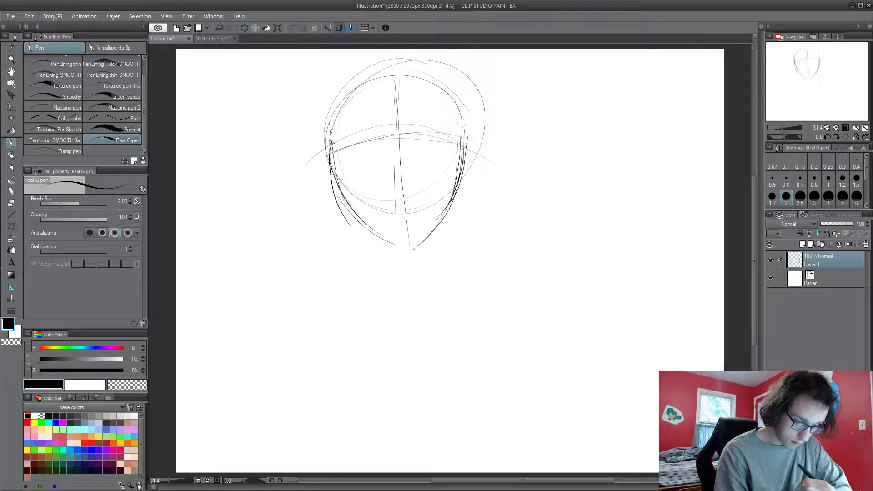
# Darken the face outline with repeated strokes, bringing the jaw to a pointed chin.
pyautogui.moveTo(331, 137); pyautogui.dragTo(358, 220)
pyautogui.moveTo(334, 152); pyautogui.dragTo(381, 237)
pyautogui.moveTo(343, 195); pyautogui.dragTo(413, 250)
pyautogui.moveTo(355, 213); pyautogui.dragTo(396, 246)
pyautogui.moveTo(329, 132)
pyautogui.mouseDown()
pyautogui.moveTo(341, 99)
pyautogui.moveTo(334, 122)
pyautogui.moveTo(462, 101)
pyautogui.moveTo(440, 219)
pyautogui.moveTo(418, 243)
pyautogui.moveTo(412, 247)
pyautogui.moveTo(460, 134)
pyautogui.moveTo(448, 203)
pyautogui.moveTo(349, 198)
pyautogui.mouseUp()
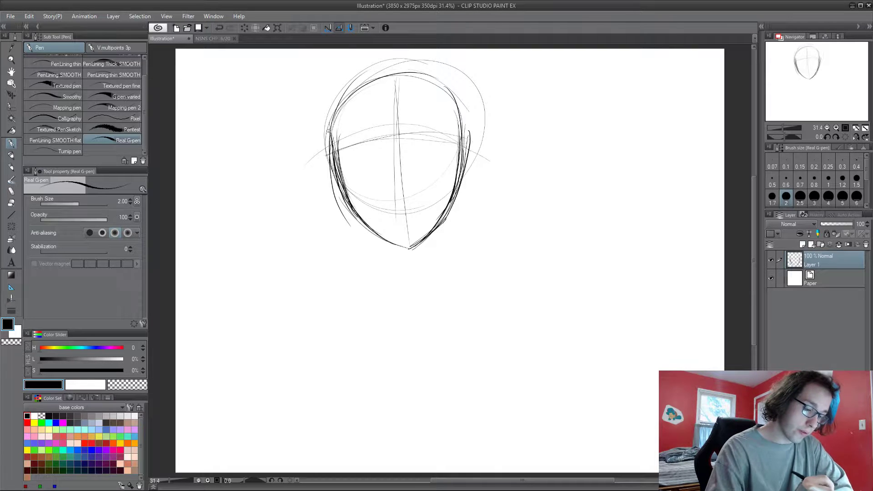
# Remove the outer strokes of the left cheek and redraw that side of the face slightly further in.
pyautogui.hotkey('ctrl', 'z')
pyautogui.hotkey('ctrl', 'z')
pyautogui.hotkey('ctrl', 'z')
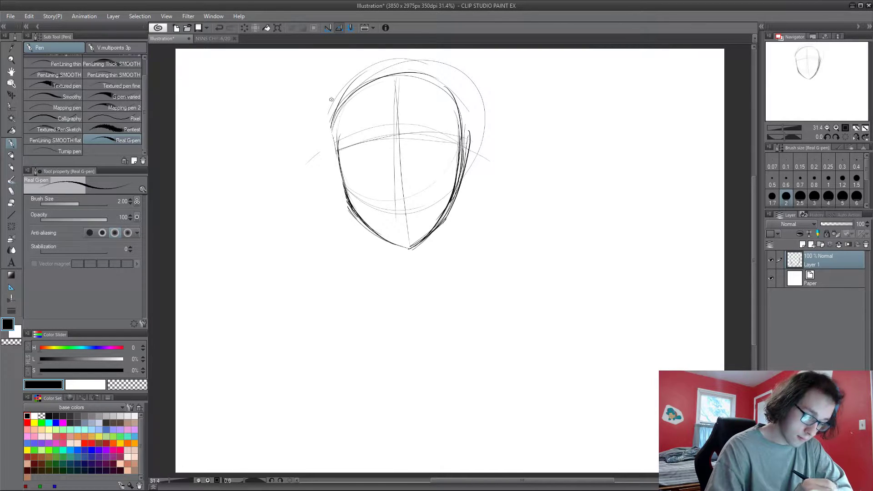
pyautogui.moveTo(335, 133)
pyautogui.mouseDown()
pyautogui.moveTo(340, 177)
pyautogui.moveTo(334, 137)
pyautogui.moveTo(357, 211)
pyautogui.mouseUp()
pyautogui.moveTo(335, 148); pyautogui.dragTo(369, 232)
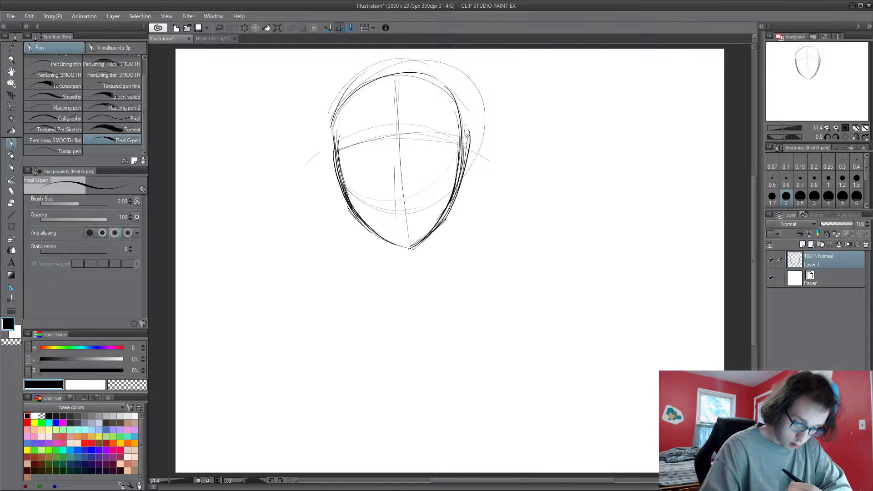
# Clear the heavy strokes of the right jaw and chin tip and redraw the right jaw with a softer curve.
pyautogui.moveTo(467, 136); pyautogui.dragTo(452, 207)
pyautogui.hotkey('ctrl', 'z')
pyautogui.hotkey('ctrl', 'z')
pyautogui.hotkey('ctrl', 'z')
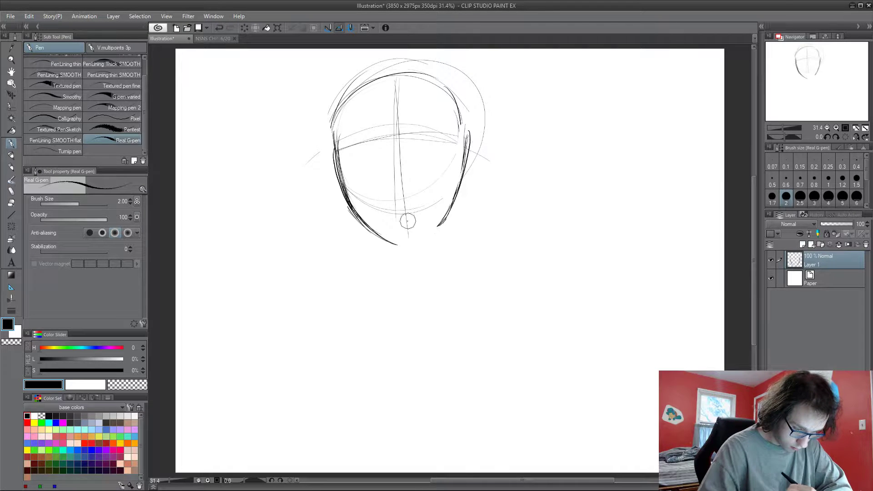
pyautogui.moveTo(402, 245)
pyautogui.mouseDown()
pyautogui.moveTo(434, 226)
pyautogui.moveTo(416, 242)
pyautogui.moveTo(457, 196)
pyautogui.mouseUp()
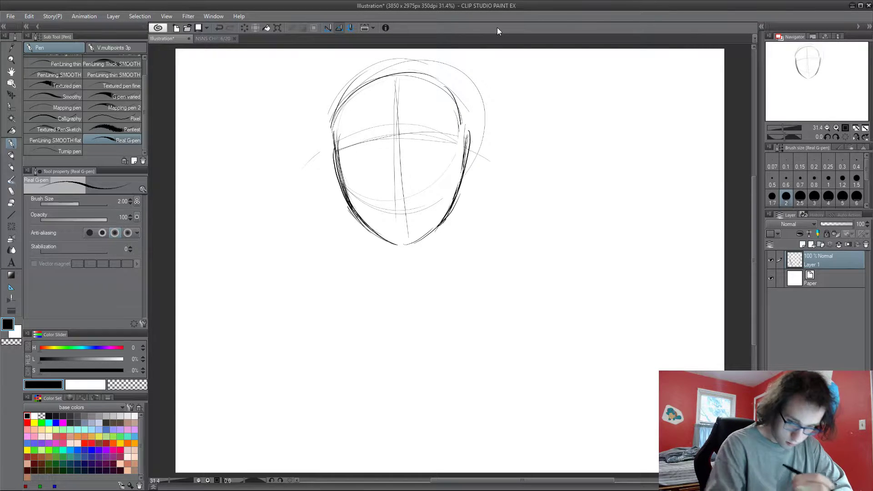
# Check the head in a mirrored view and redraw the vertical centre line down past the chin.
pyautogui.click(856, 128)
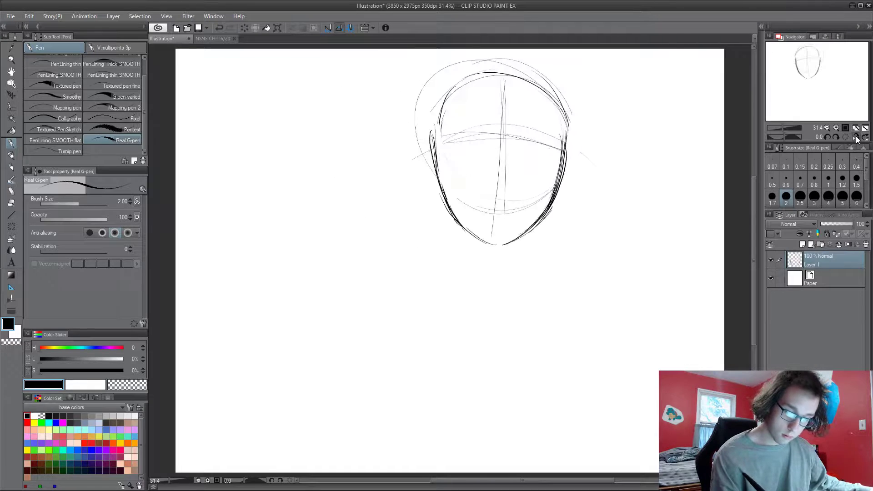
pyautogui.click(856, 129)
pyautogui.moveTo(396, 114); pyautogui.dragTo(402, 253)
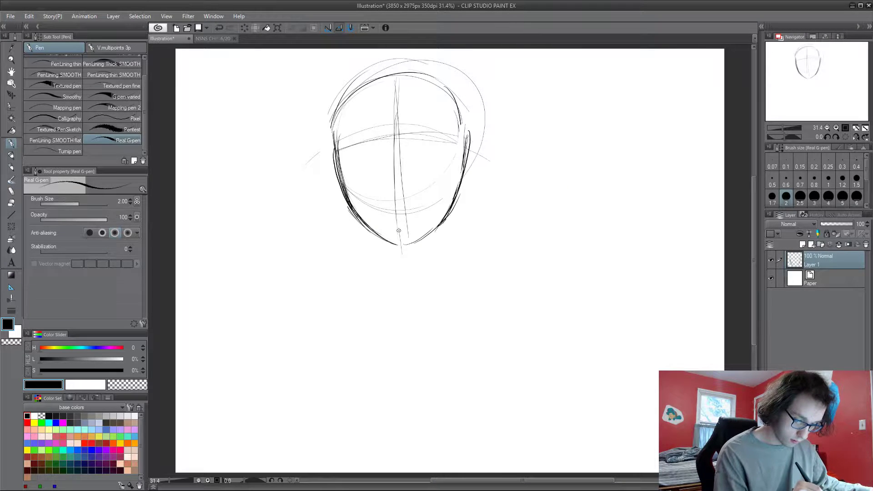
pyautogui.moveTo(391, 87); pyautogui.dragTo(401, 234)
pyautogui.moveTo(392, 79); pyautogui.dragTo(404, 230)
# Erase the right side of the face and redraw the cheek and jaw narrower, from temple to chin.
pyautogui.moveTo(464, 136)
pyautogui.mouseDown()
pyautogui.moveTo(444, 214)
pyautogui.moveTo(476, 123)
pyautogui.mouseUp()
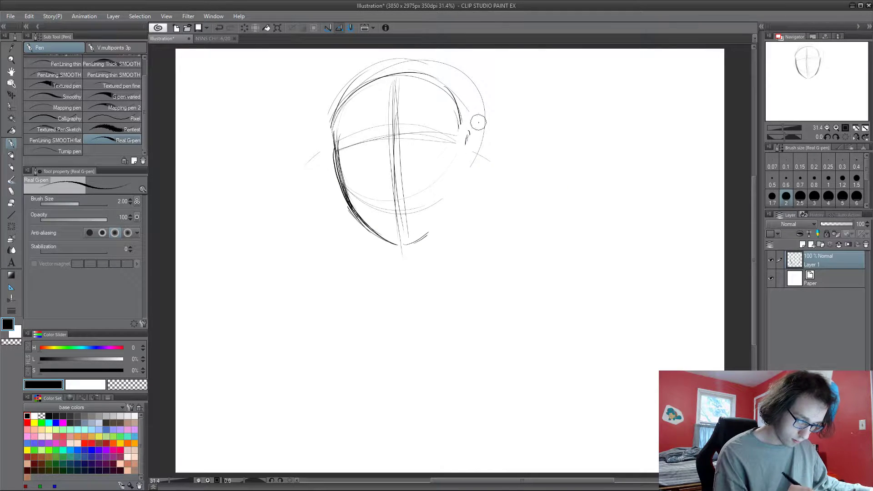
pyautogui.moveTo(404, 245)
pyautogui.mouseDown()
pyautogui.moveTo(444, 195)
pyautogui.moveTo(414, 236)
pyautogui.mouseUp()
pyautogui.moveTo(452, 175); pyautogui.dragTo(425, 231)
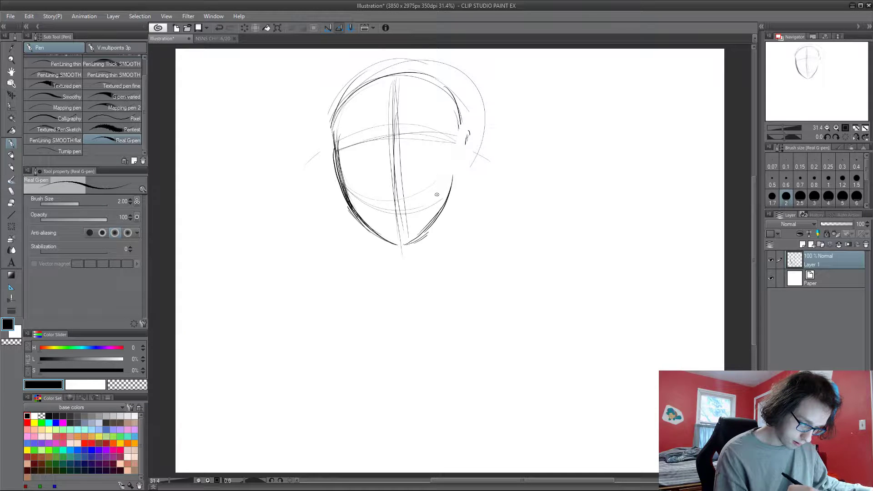
pyautogui.moveTo(458, 119)
pyautogui.mouseDown()
pyautogui.moveTo(441, 211)
pyautogui.moveTo(450, 187)
pyautogui.mouseUp()
# Add a new eye line across the face, erase the doubled centre strokes and redraw a single vertical centre line.
pyautogui.moveTo(328, 165); pyautogui.dragTo(453, 140)
pyautogui.moveTo(386, 130); pyautogui.dragTo(400, 147)
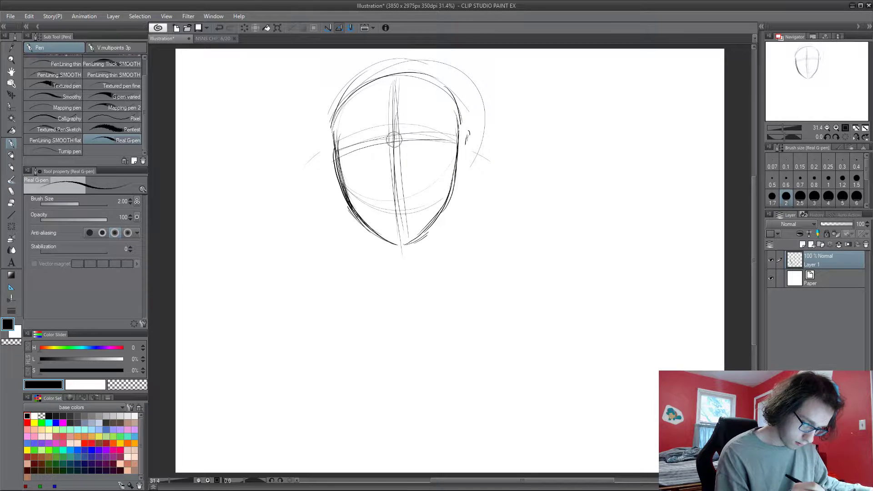
pyautogui.moveTo(396, 223)
pyautogui.mouseDown()
pyautogui.moveTo(400, 88)
pyautogui.moveTo(412, 241)
pyautogui.mouseUp()
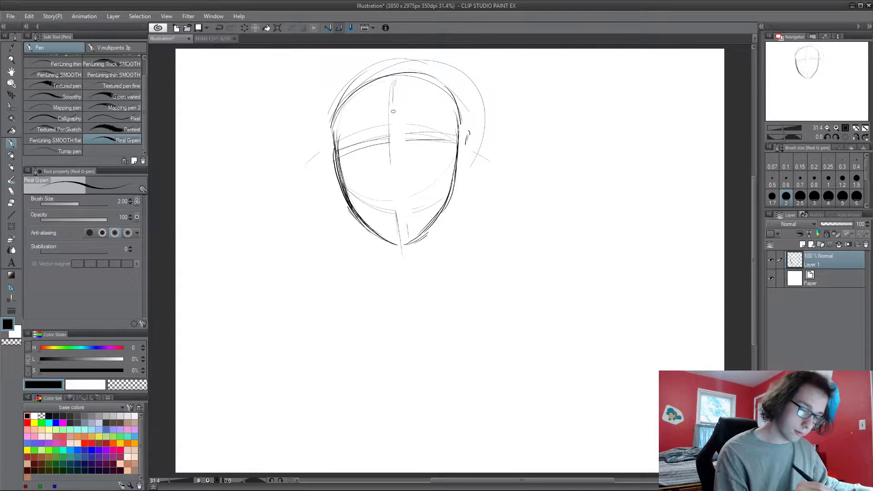
pyautogui.moveTo(391, 107); pyautogui.dragTo(399, 212)
pyautogui.moveTo(394, 123); pyautogui.dragTo(403, 248)
# Redraw the face's centre line and sketch the upper and lower lids of both eyes along the eye line.
pyautogui.moveTo(346, 154)
pyautogui.mouseDown()
pyautogui.moveTo(400, 142)
pyautogui.moveTo(404, 160)
pyautogui.moveTo(425, 137)
pyautogui.moveTo(442, 136)
pyautogui.moveTo(439, 150)
pyautogui.mouseUp()
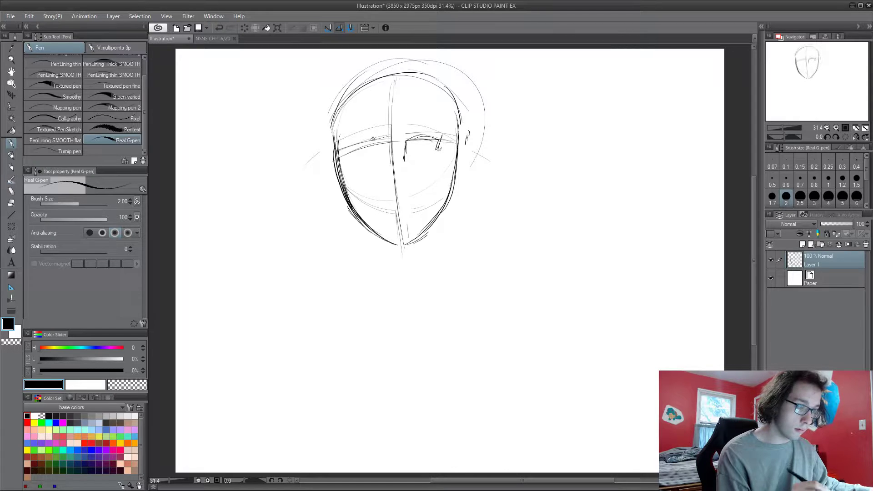
pyautogui.moveTo(370, 146)
pyautogui.mouseDown()
pyautogui.moveTo(374, 161)
pyautogui.moveTo(359, 142)
pyautogui.moveTo(342, 146)
pyautogui.moveTo(348, 172)
pyautogui.mouseUp()
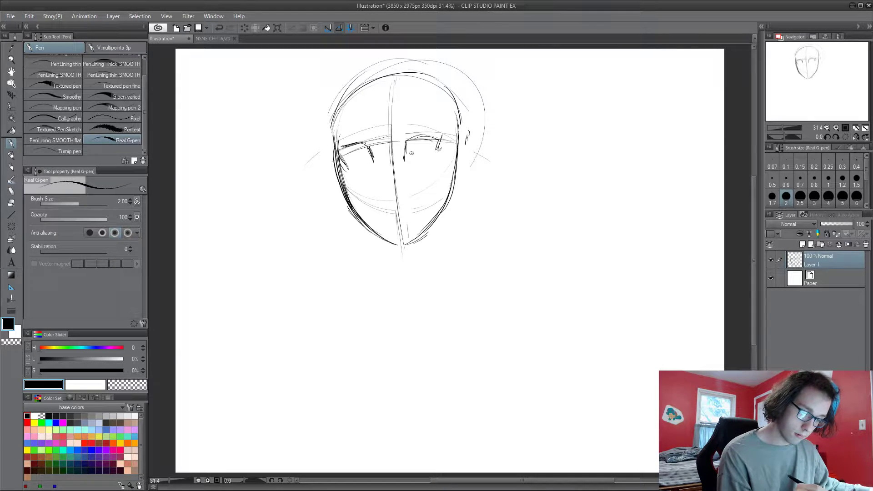
pyautogui.moveTo(442, 143); pyautogui.dragTo(426, 166)
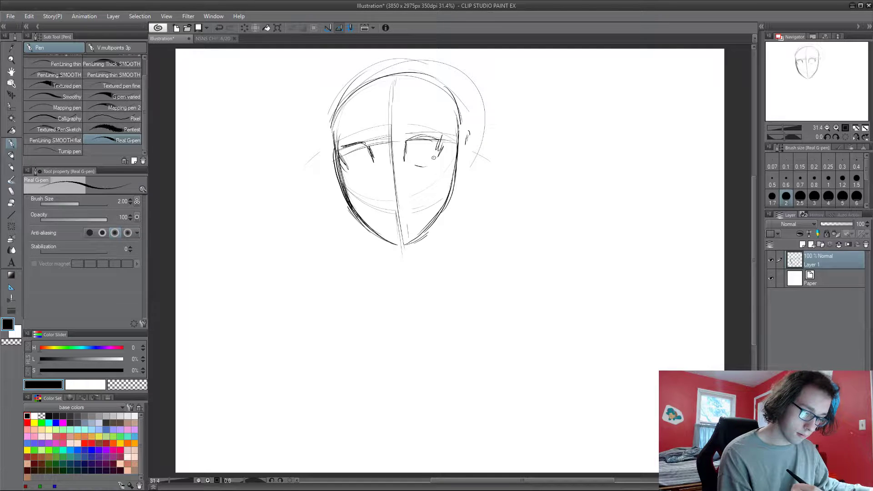
pyautogui.moveTo(354, 173); pyautogui.dragTo(364, 175)
pyautogui.moveTo(430, 167); pyautogui.dragTo(416, 172)
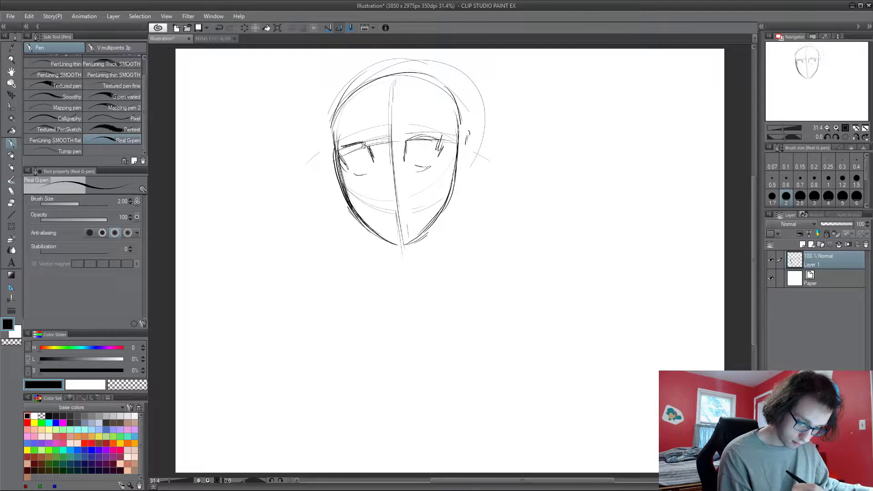
# Darken the right eye's outline, erase and redraw the left eye, and mark the nose bridge and nostril.
pyautogui.moveTo(366, 138)
pyautogui.mouseDown()
pyautogui.moveTo(349, 160)
pyautogui.moveTo(447, 136)
pyautogui.moveTo(403, 142)
pyautogui.moveTo(425, 133)
pyautogui.moveTo(449, 134)
pyautogui.moveTo(426, 171)
pyautogui.moveTo(418, 167)
pyautogui.moveTo(442, 161)
pyautogui.moveTo(436, 167)
pyautogui.moveTo(415, 172)
pyautogui.mouseUp()
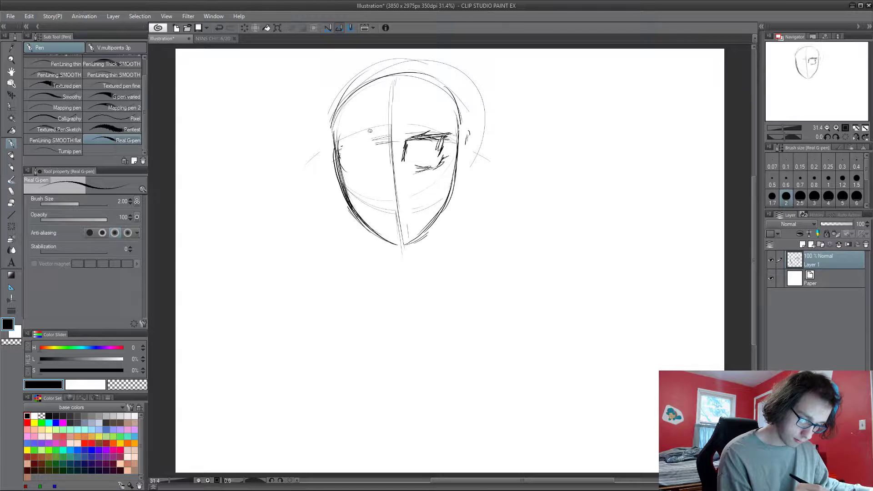
pyautogui.moveTo(370, 132); pyautogui.dragTo(377, 145)
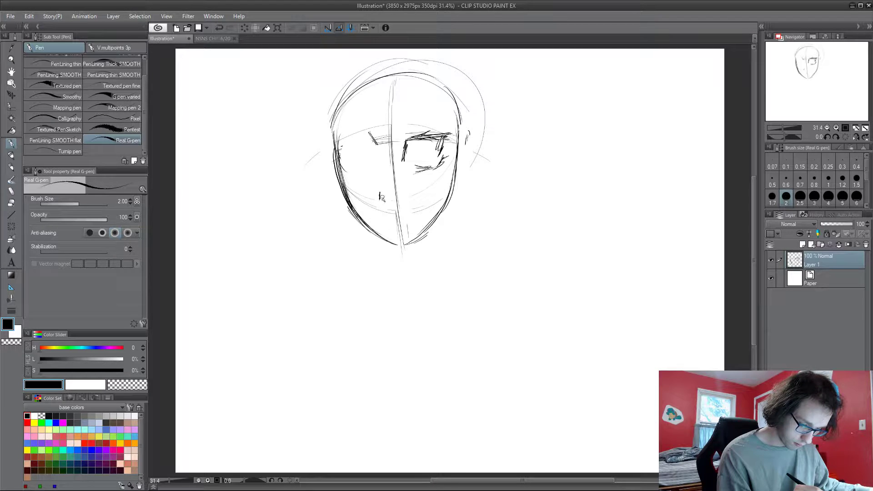
pyautogui.moveTo(380, 193); pyautogui.dragTo(386, 200)
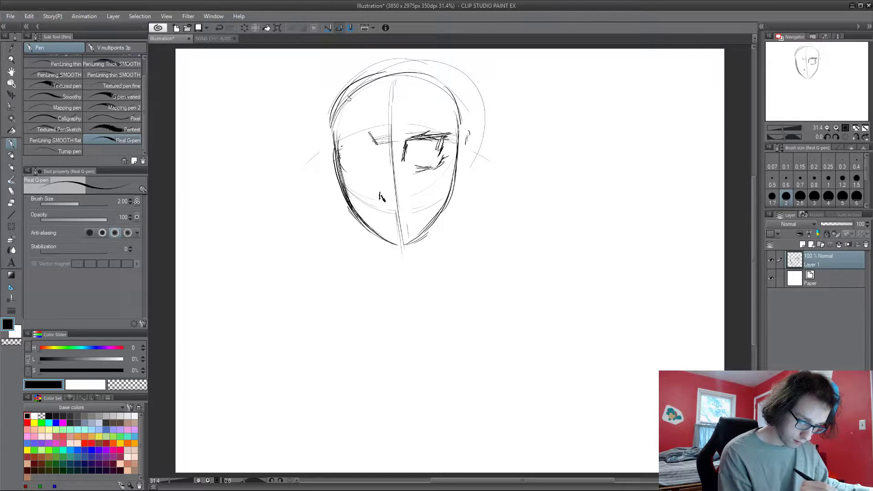
pyautogui.moveTo(350, 200)
pyautogui.mouseDown()
pyautogui.moveTo(367, 186)
pyautogui.moveTo(361, 134)
pyautogui.moveTo(335, 135)
pyautogui.moveTo(365, 159)
pyautogui.moveTo(364, 148)
pyautogui.moveTo(336, 150)
pyautogui.moveTo(340, 163)
pyautogui.moveTo(373, 157)
pyautogui.moveTo(346, 175)
pyautogui.mouseUp()
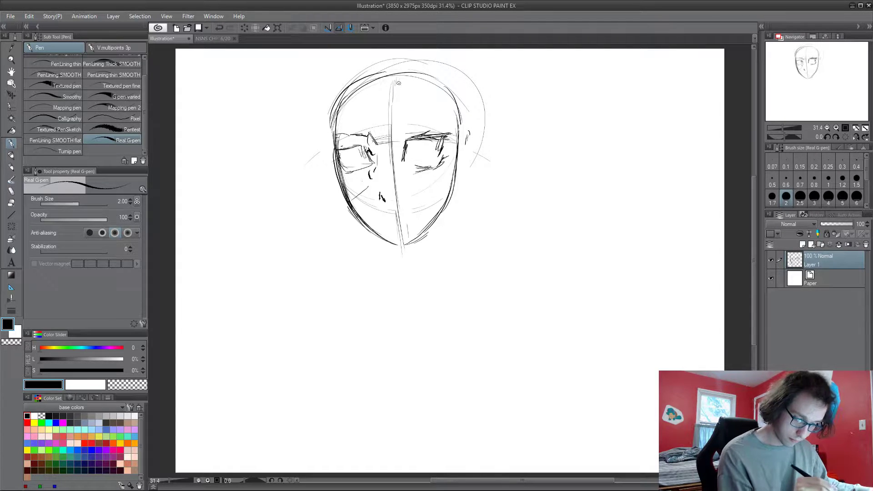
# Sketch long hair strands sweeping from the right of the forehead across the left eye and out past the left side of the face.
pyautogui.moveTo(440, 83); pyautogui.dragTo(403, 159)
pyautogui.moveTo(433, 107); pyautogui.dragTo(382, 166)
pyautogui.moveTo(408, 137); pyautogui.dragTo(360, 198)
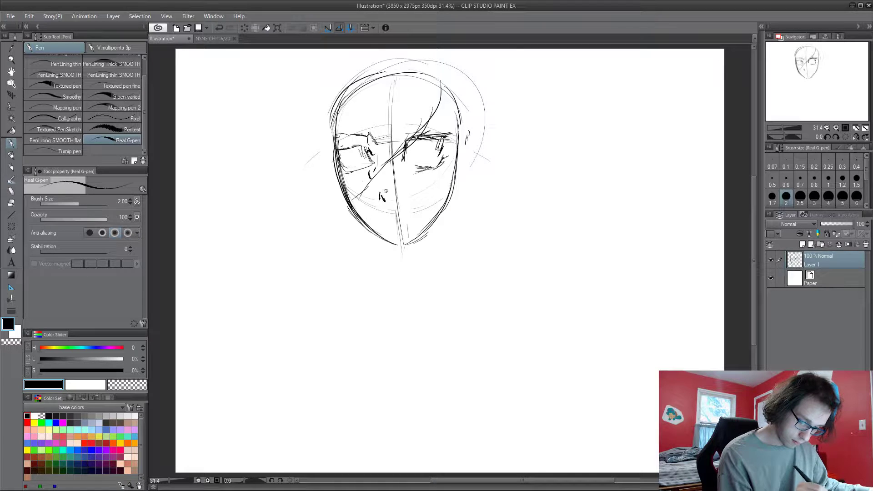
pyautogui.moveTo(384, 165); pyautogui.dragTo(359, 212)
pyautogui.moveTo(399, 110); pyautogui.dragTo(356, 187)
pyautogui.moveTo(373, 140); pyautogui.dragTo(358, 215)
pyautogui.moveTo(386, 122)
pyautogui.mouseDown()
pyautogui.moveTo(341, 170)
pyautogui.moveTo(322, 207)
pyautogui.mouseUp()
pyautogui.moveTo(336, 178); pyautogui.dragTo(332, 207)
pyautogui.moveTo(355, 117); pyautogui.dragTo(331, 200)
pyautogui.moveTo(335, 169); pyautogui.dragTo(331, 211)
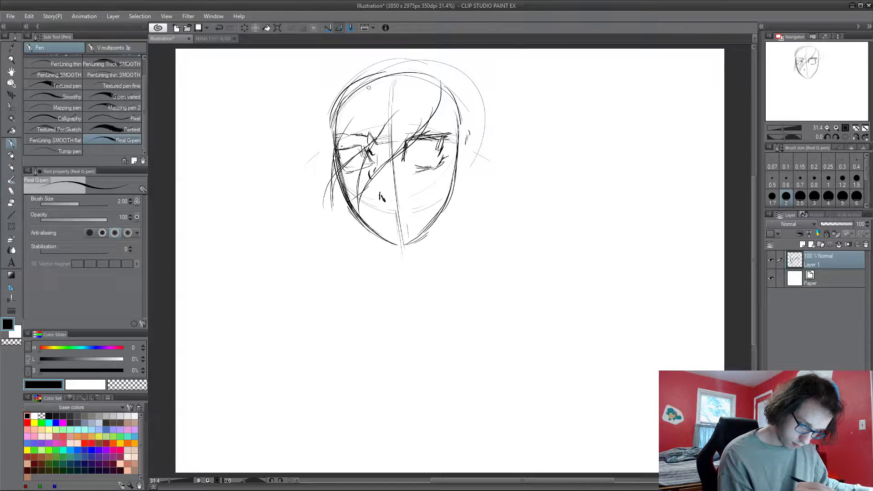
pyautogui.moveTo(361, 85); pyautogui.dragTo(275, 203)
# Draw the ear on the right side of the head and darken the jaw line from the ear down to the chin.
pyautogui.moveTo(458, 132); pyautogui.dragTo(452, 184)
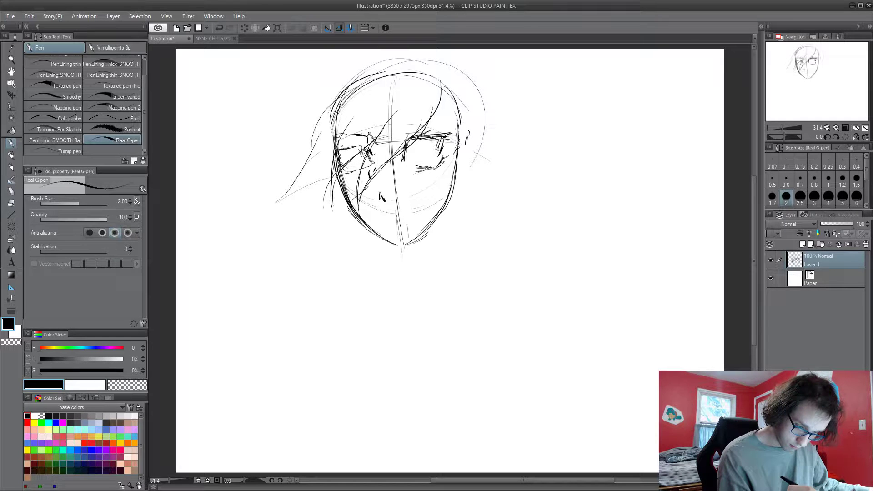
pyautogui.moveTo(457, 146)
pyautogui.mouseDown()
pyautogui.moveTo(469, 135)
pyautogui.moveTo(475, 166)
pyautogui.moveTo(455, 186)
pyautogui.moveTo(473, 160)
pyautogui.mouseUp()
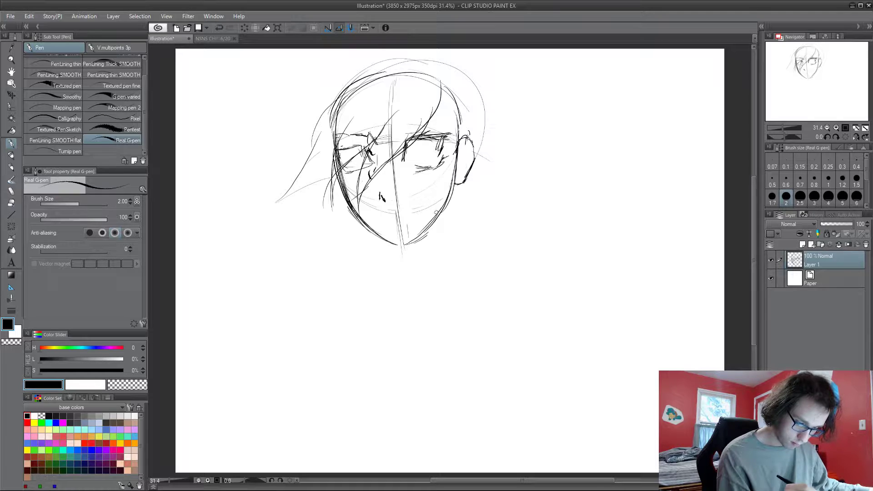
pyautogui.moveTo(395, 244); pyautogui.dragTo(430, 228)
pyautogui.moveTo(409, 244)
pyautogui.mouseDown()
pyautogui.moveTo(447, 200)
pyautogui.moveTo(456, 171)
pyautogui.mouseUp()
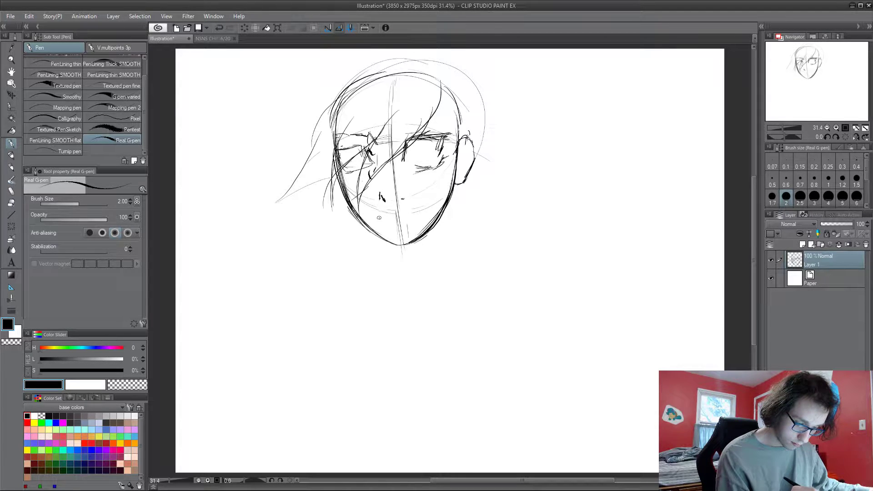
# Draw a slightly curved smiling mouth line and add a round iris to the right eye.
pyautogui.moveTo(378, 219); pyautogui.dragTo(395, 217)
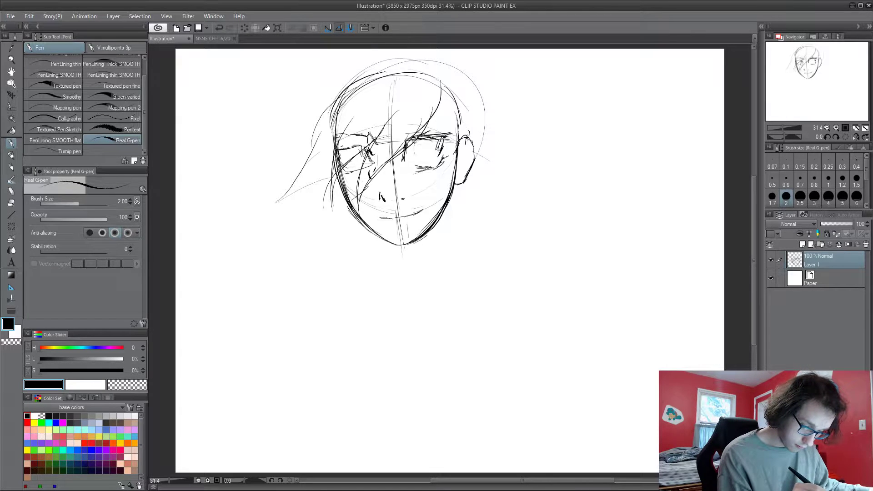
pyautogui.moveTo(421, 160)
pyautogui.mouseDown()
pyautogui.moveTo(437, 142)
pyautogui.moveTo(439, 157)
pyautogui.mouseUp()
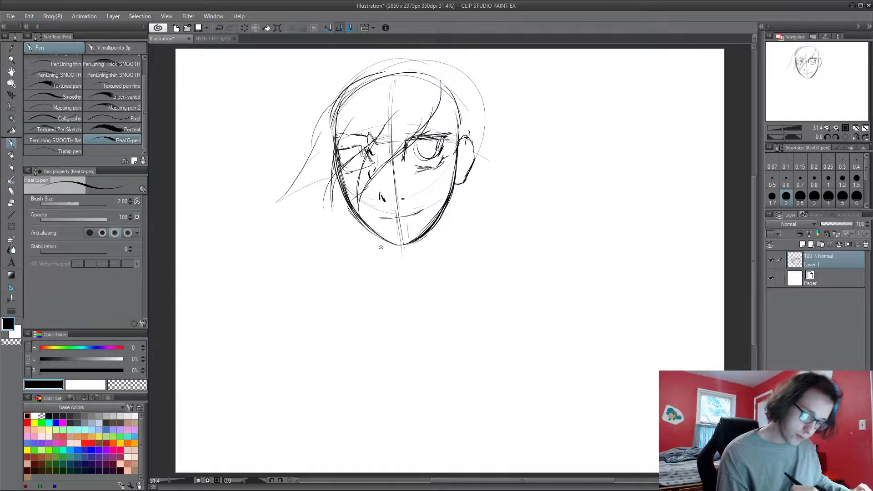
# Outline the hair's outer volume over the crown and down the left side, and add a small pupil to the right eye.
pyautogui.moveTo(426, 59)
pyautogui.mouseDown()
pyautogui.moveTo(331, 71)
pyautogui.moveTo(301, 97)
pyautogui.mouseUp()
pyautogui.moveTo(362, 67); pyautogui.dragTo(307, 120)
pyautogui.moveTo(333, 90); pyautogui.dragTo(302, 170)
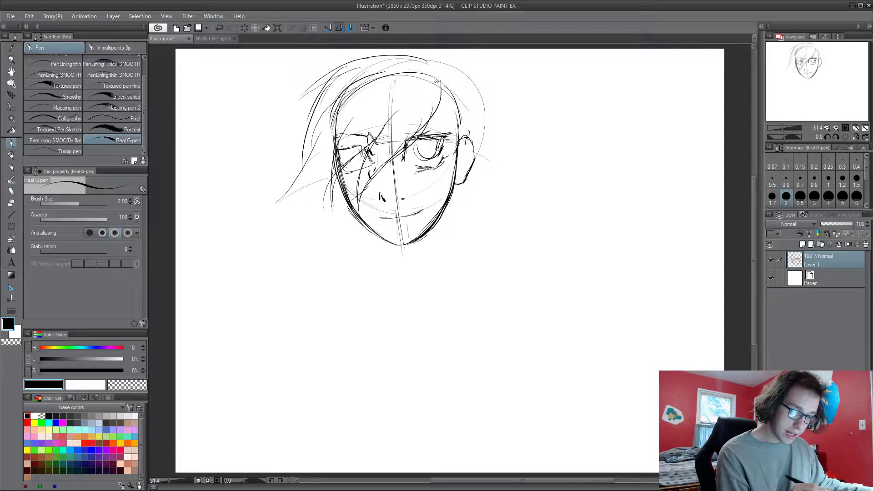
pyautogui.moveTo(452, 61)
pyautogui.mouseDown()
pyautogui.moveTo(357, 58)
pyautogui.moveTo(304, 160)
pyautogui.moveTo(301, 204)
pyautogui.mouseUp()
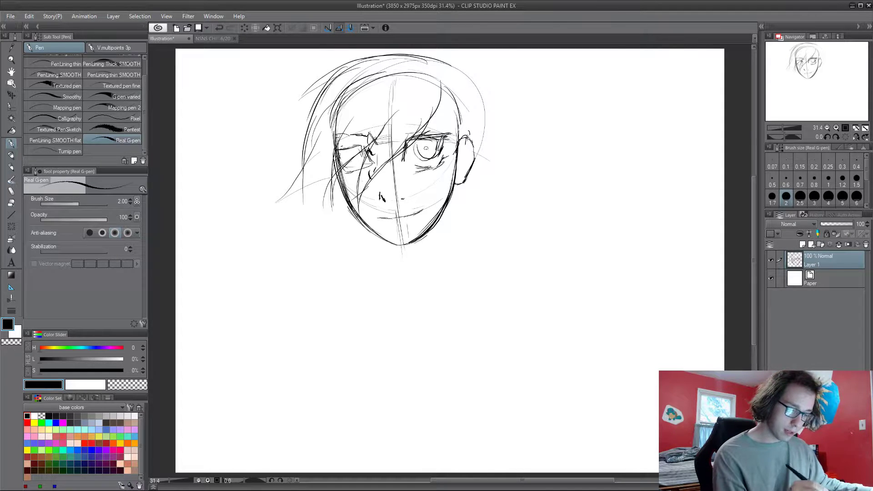
pyautogui.moveTo(427, 145); pyautogui.dragTo(425, 151)
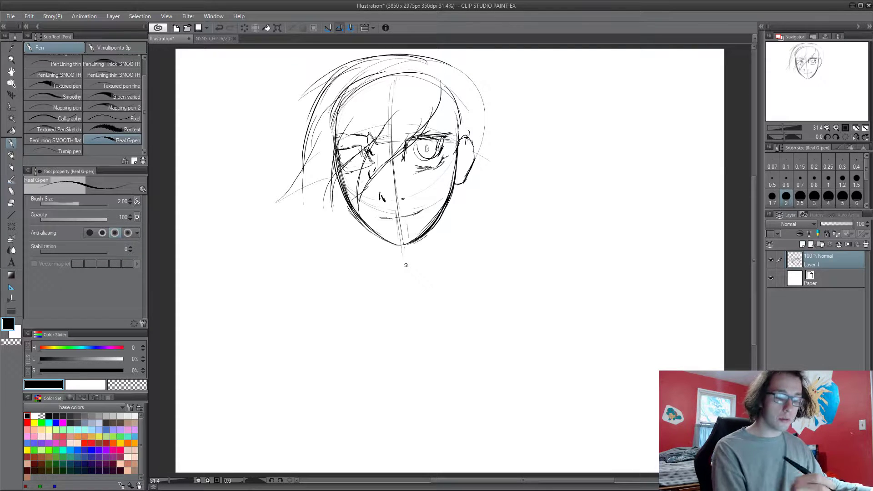
# Erase the mouth, chin tip and lower centre line, and draw an arched eyebrow above the right eye.
pyautogui.moveTo(392, 243)
pyautogui.mouseDown()
pyautogui.moveTo(422, 233)
pyautogui.moveTo(410, 243)
pyautogui.moveTo(458, 180)
pyautogui.moveTo(438, 171)
pyautogui.moveTo(437, 199)
pyautogui.moveTo(415, 231)
pyautogui.moveTo(419, 212)
pyautogui.mouseUp()
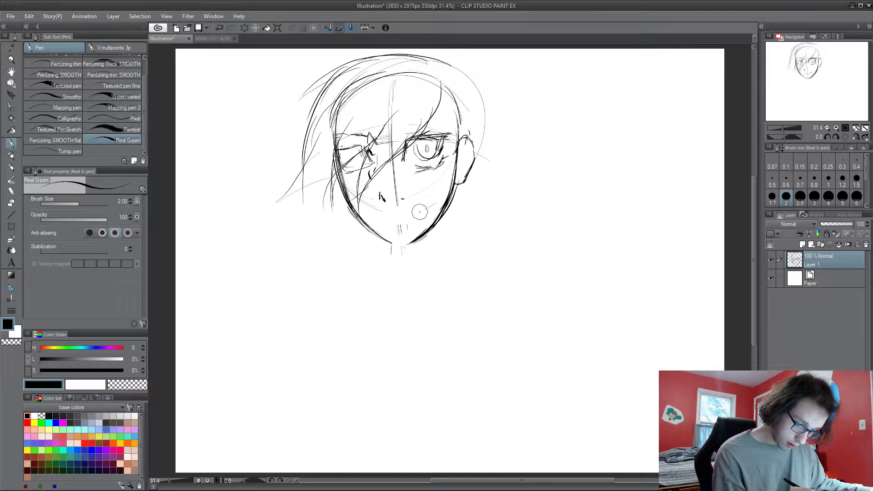
pyautogui.moveTo(398, 109)
pyautogui.mouseDown()
pyautogui.moveTo(447, 115)
pyautogui.moveTo(400, 111)
pyautogui.mouseUp()
pyautogui.moveTo(425, 108); pyautogui.dragTo(400, 114)
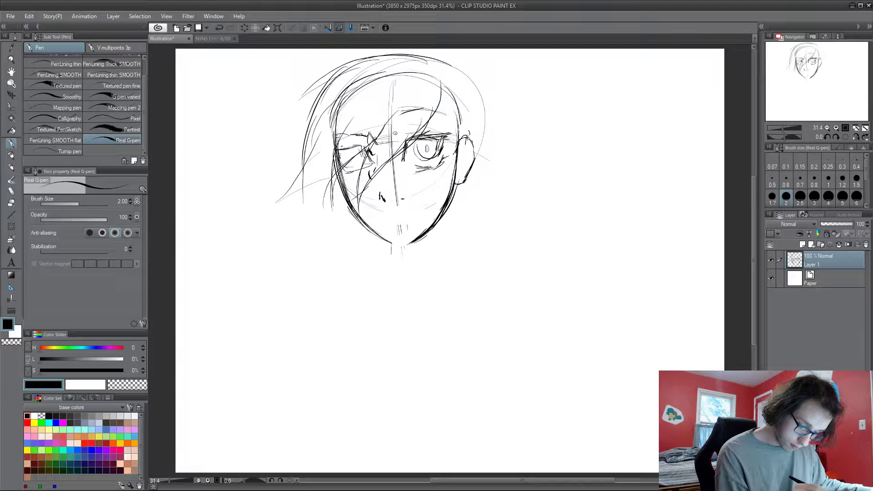
# Redraw the chin with a rounder curve and draw a new smiling mouth with a short lower lip line.
pyautogui.moveTo(379, 218); pyautogui.dragTo(393, 219)
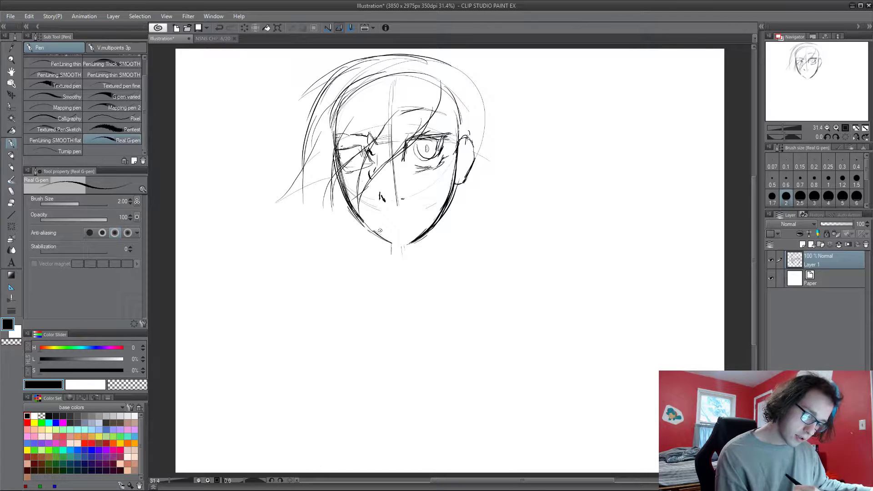
pyautogui.moveTo(392, 244); pyautogui.dragTo(419, 236)
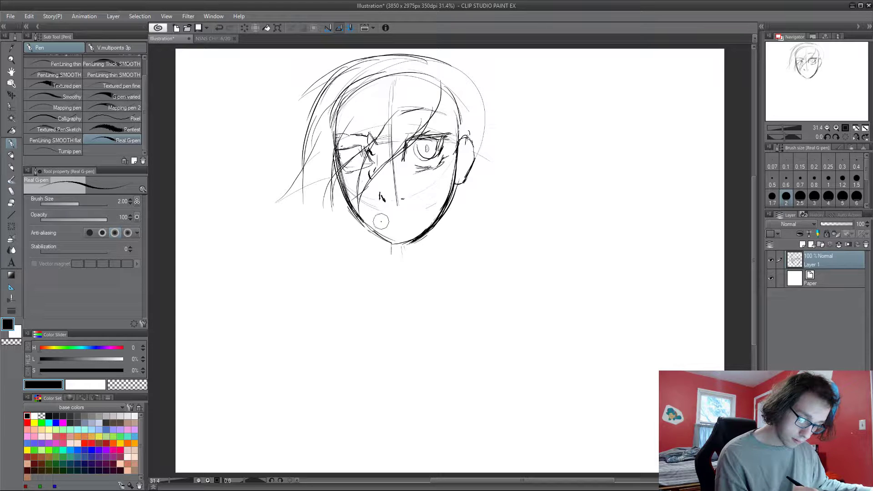
pyautogui.moveTo(372, 217); pyautogui.dragTo(417, 216)
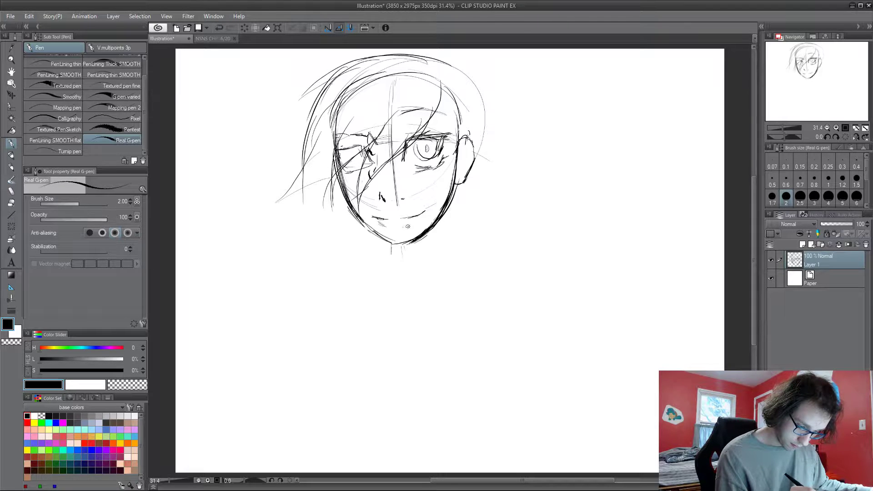
pyautogui.moveTo(377, 220); pyautogui.dragTo(390, 227)
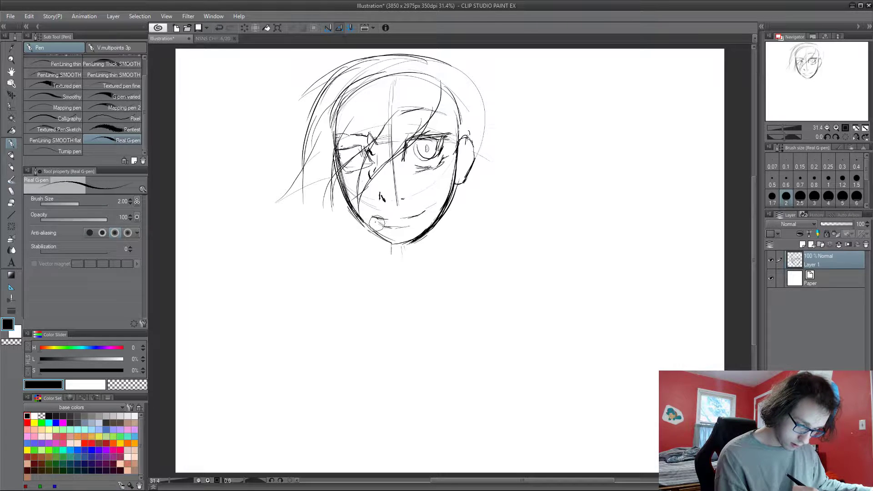
pyautogui.hotkey('ctrl', 'z')
pyautogui.hotkey('ctrl', 'z')
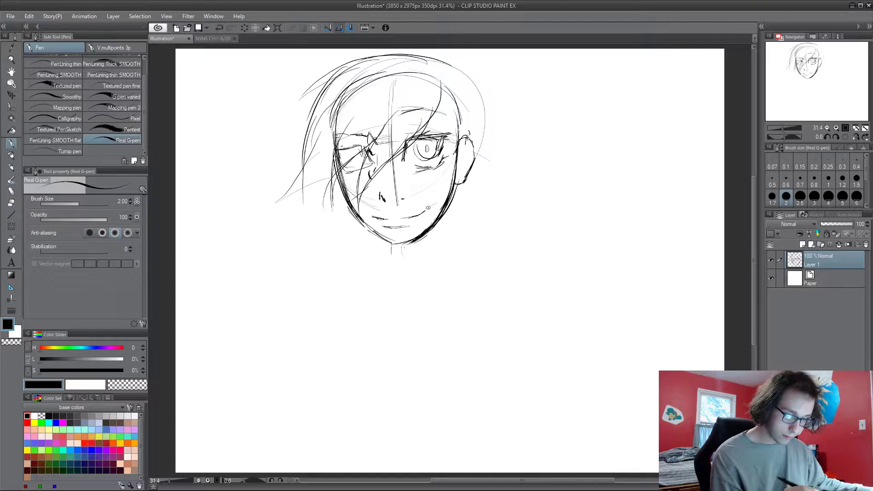
# Erase the ear and redraw it wider with inner detail, and rework the right eye's lids and iris.
pyautogui.hotkey('ctrl', 'z')
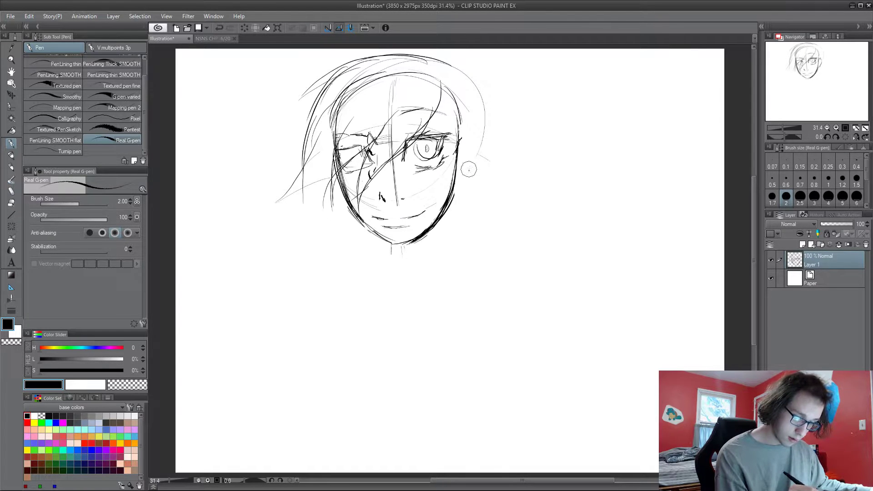
pyautogui.moveTo(472, 140); pyautogui.dragTo(479, 155)
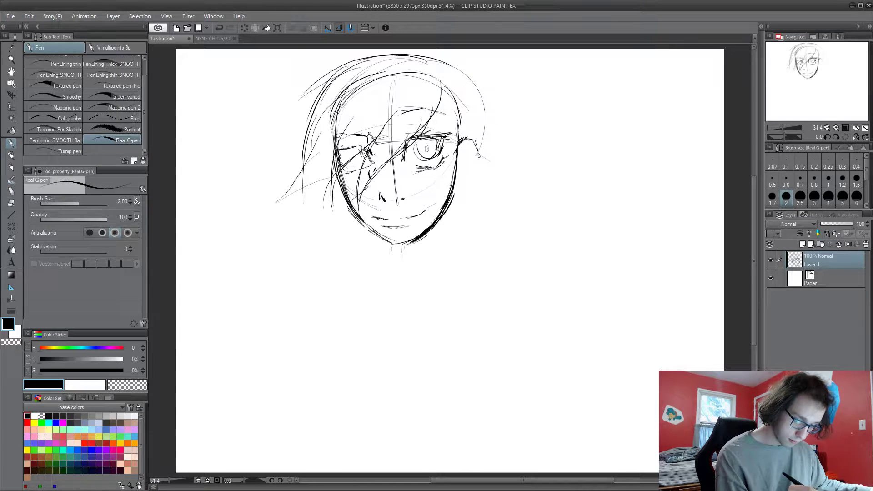
pyautogui.moveTo(444, 128)
pyautogui.mouseDown()
pyautogui.moveTo(449, 137)
pyautogui.moveTo(400, 168)
pyautogui.moveTo(438, 136)
pyautogui.moveTo(423, 165)
pyautogui.moveTo(400, 152)
pyautogui.moveTo(422, 129)
pyautogui.moveTo(446, 133)
pyautogui.moveTo(427, 158)
pyautogui.moveTo(436, 145)
pyautogui.mouseUp()
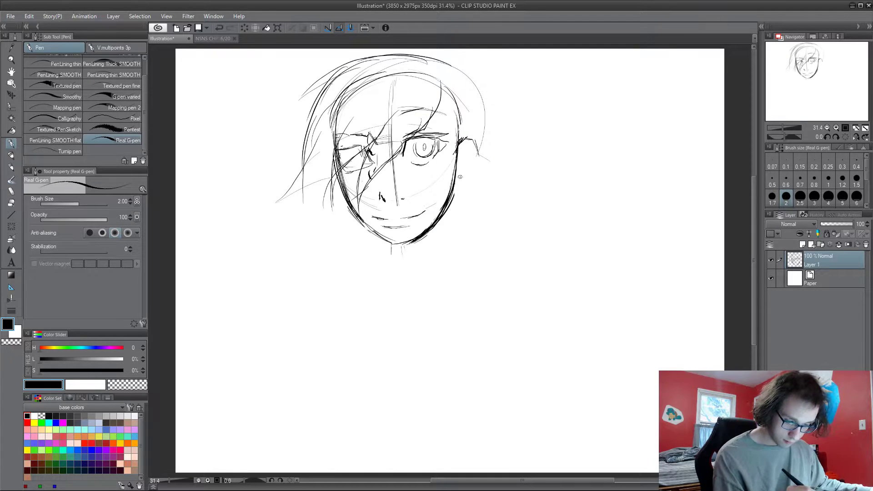
pyautogui.moveTo(477, 144)
pyautogui.mouseDown()
pyautogui.moveTo(462, 185)
pyautogui.moveTo(478, 163)
pyautogui.moveTo(463, 184)
pyautogui.moveTo(455, 176)
pyautogui.moveTo(469, 144)
pyautogui.mouseUp()
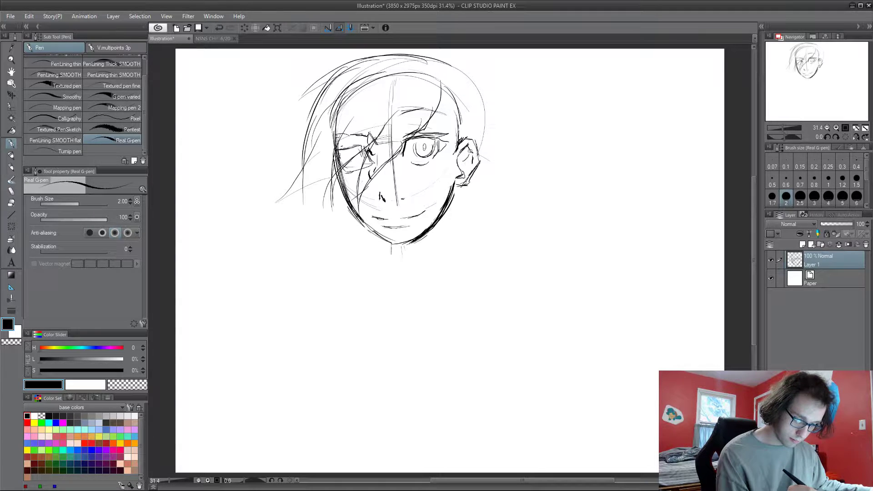
# Draw both sides of the neck down from the jaw and a curved neckline at its base.
pyautogui.moveTo(392, 244)
pyautogui.mouseDown()
pyautogui.moveTo(383, 278)
pyautogui.moveTo(410, 297)
pyautogui.mouseUp()
pyautogui.moveTo(457, 189); pyautogui.dragTo(447, 262)
pyautogui.moveTo(450, 225); pyautogui.dragTo(444, 283)
pyautogui.moveTo(382, 281)
pyautogui.mouseDown()
pyautogui.moveTo(393, 310)
pyautogui.moveTo(431, 285)
pyautogui.mouseUp()
# Add long hair strands hanging down the left side past the neck and strengthen the hair lines over the forehead and crown.
pyautogui.moveTo(332, 125); pyautogui.dragTo(314, 225)
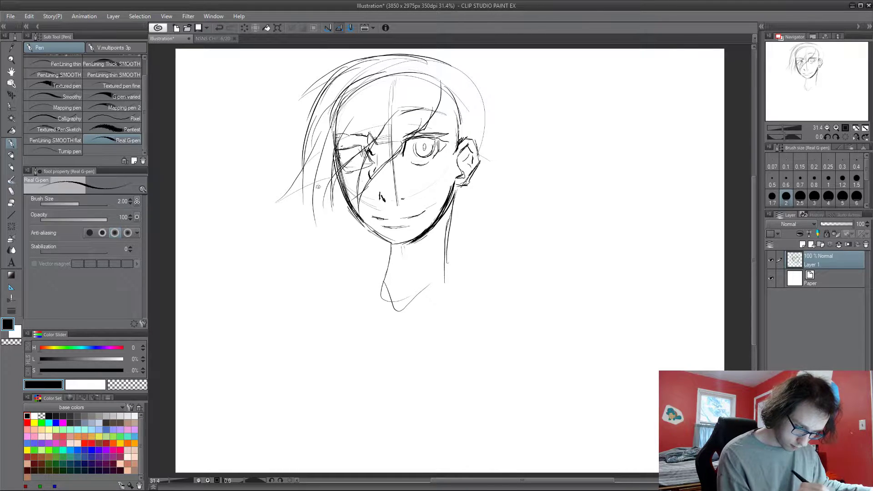
pyautogui.moveTo(326, 182)
pyautogui.mouseDown()
pyautogui.moveTo(329, 250)
pyautogui.moveTo(322, 240)
pyautogui.moveTo(333, 219)
pyautogui.moveTo(325, 286)
pyautogui.mouseUp()
pyautogui.moveTo(356, 237); pyautogui.dragTo(334, 294)
pyautogui.moveTo(344, 259); pyautogui.dragTo(330, 318)
pyautogui.moveTo(387, 248); pyautogui.dragTo(374, 293)
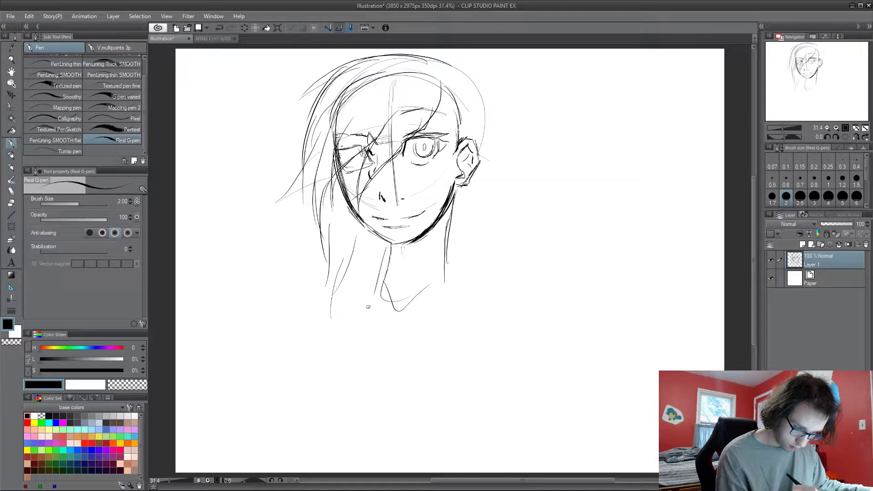
pyautogui.moveTo(443, 80); pyautogui.dragTo(448, 158)
pyautogui.moveTo(447, 65)
pyautogui.mouseDown()
pyautogui.moveTo(369, 58)
pyautogui.moveTo(335, 71)
pyautogui.mouseUp()
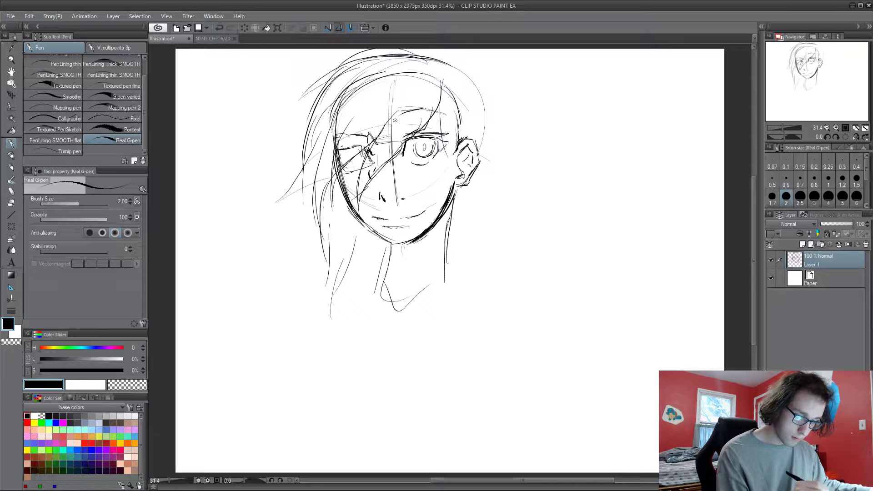
# Compare the head sketch in normal and horizontally mirrored views to check its proportions.
pyautogui.moveTo(414, 150); pyautogui.dragTo(406, 201)
pyautogui.click(855, 136)
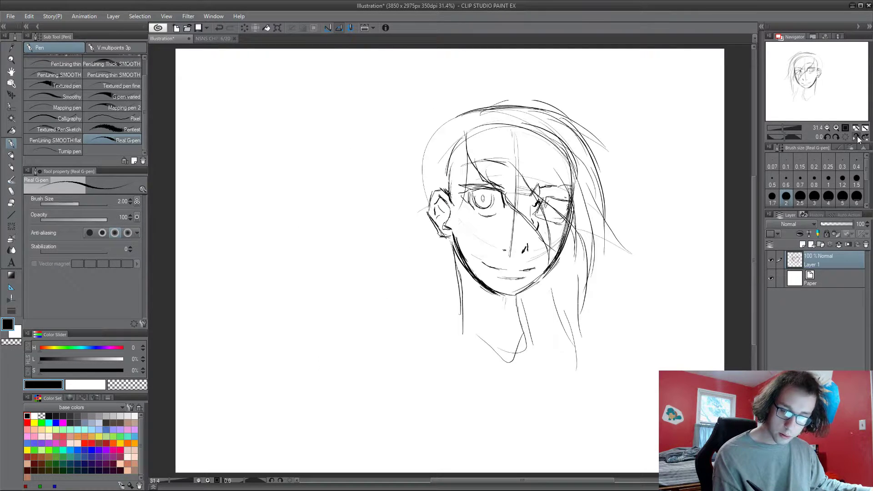
pyautogui.click(856, 137)
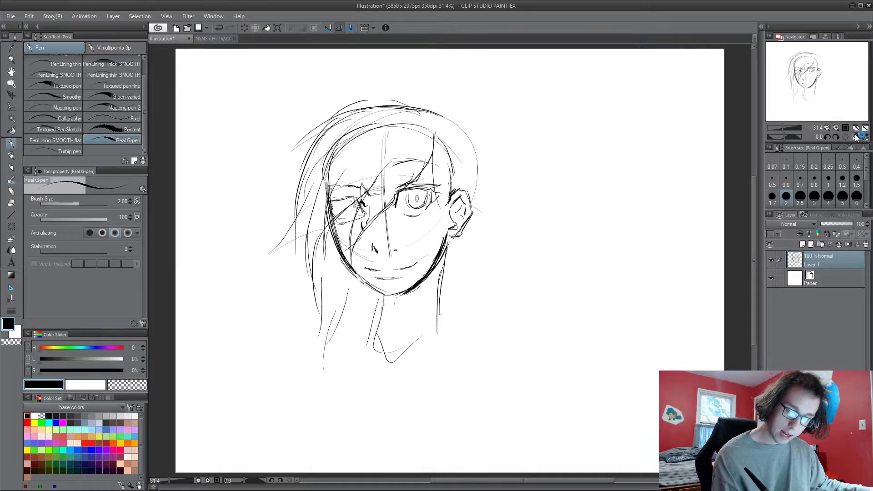
pyautogui.click(856, 137)
pyautogui.click(855, 137)
pyautogui.click(856, 137)
pyautogui.click(856, 137)
pyautogui.click(855, 137)
pyautogui.click(856, 137)
pyautogui.click(856, 137)
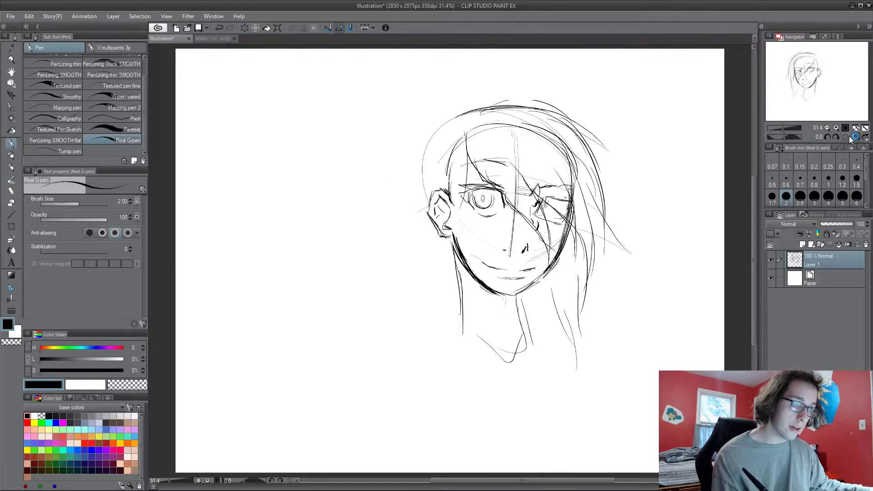
# Flip the canvas view horizontally back and forth to check the symmetry of the face.
pyautogui.click(855, 137)
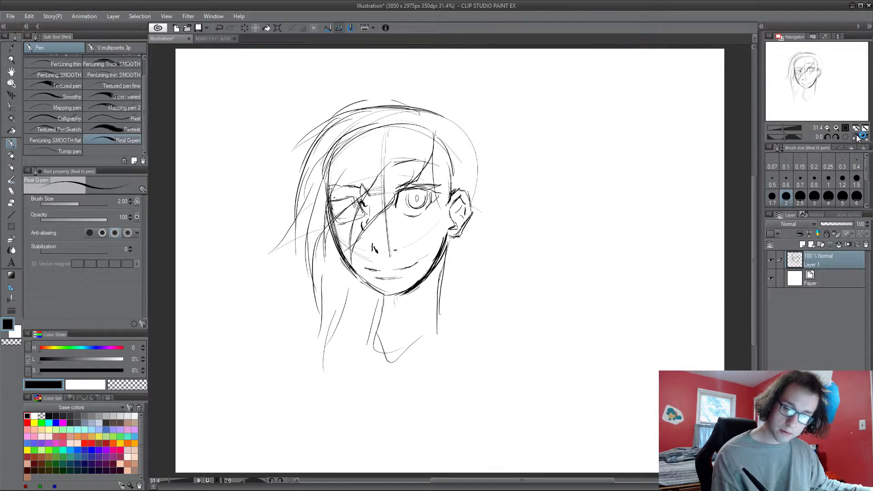
pyautogui.click(857, 137)
pyautogui.click(857, 136)
pyautogui.click(857, 137)
pyautogui.click(858, 137)
pyautogui.click(858, 137)
pyautogui.click(858, 137)
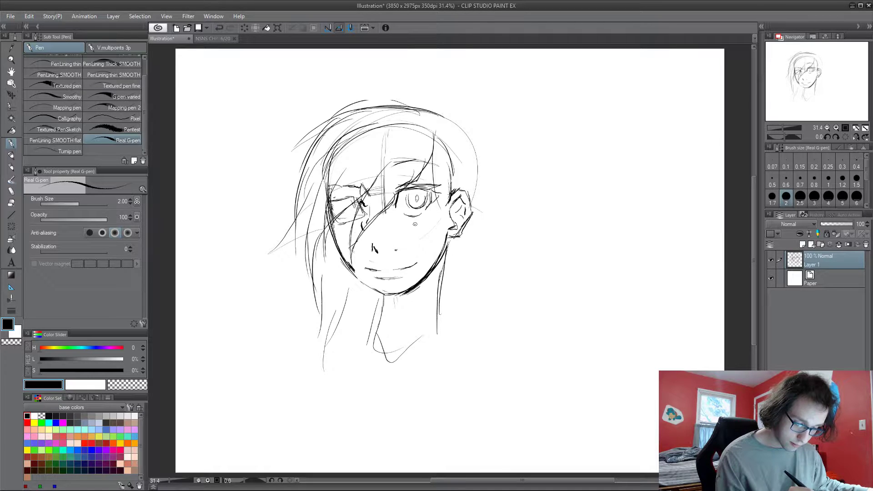
# Add crease lines under the right eye, small marks on the cheek, and detail inside the left eye.
pyautogui.moveTo(418, 219); pyautogui.dragTo(426, 216)
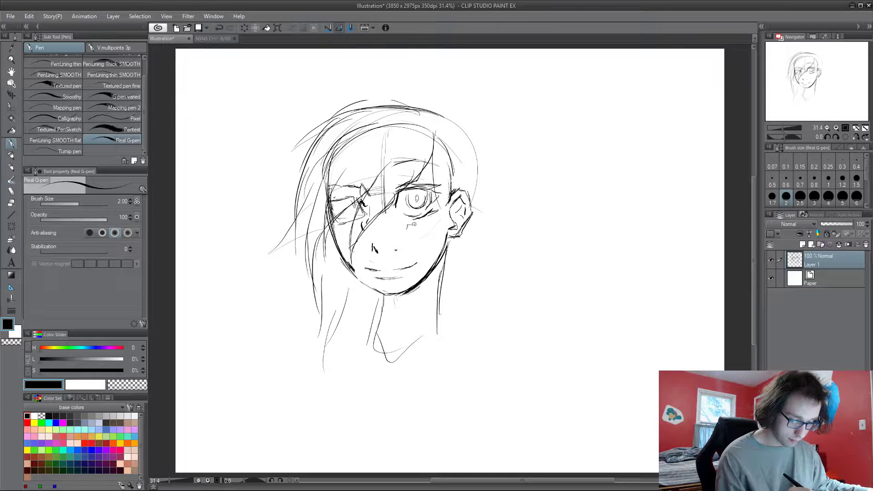
pyautogui.moveTo(414, 224); pyautogui.dragTo(434, 215)
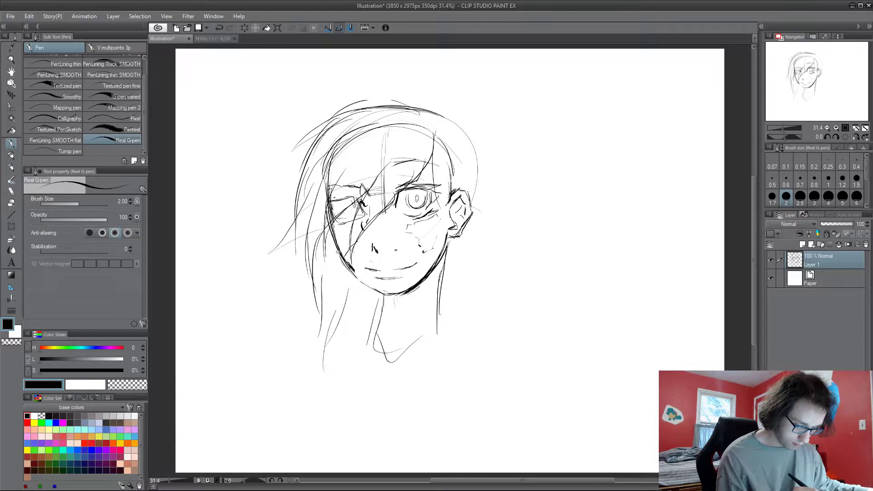
pyautogui.moveTo(335, 237); pyautogui.dragTo(328, 217)
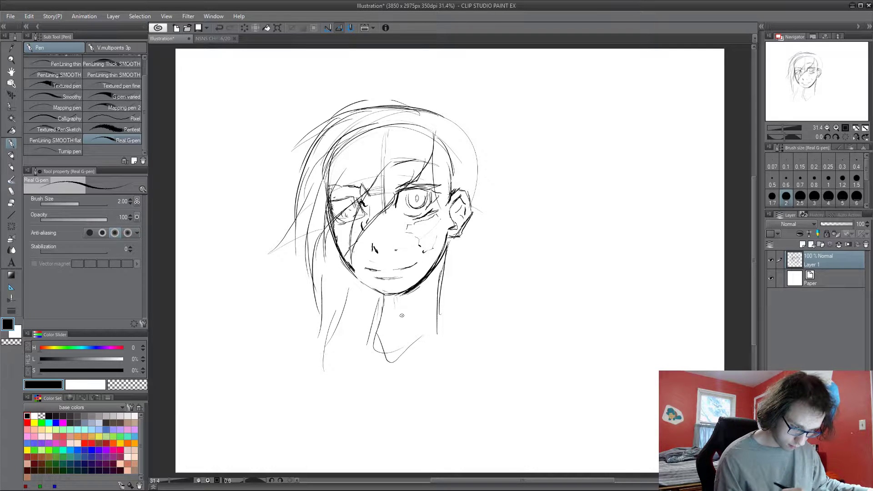
# Rework the neck and sketch a loose draped collar around it, extending across the chest and the left shoulder.
pyautogui.moveTo(392, 351); pyautogui.dragTo(383, 297)
pyautogui.moveTo(359, 234)
pyautogui.mouseDown()
pyautogui.moveTo(347, 248)
pyautogui.moveTo(349, 305)
pyautogui.mouseUp()
pyautogui.moveTo(359, 247)
pyautogui.mouseDown()
pyautogui.moveTo(359, 307)
pyautogui.moveTo(403, 276)
pyautogui.moveTo(439, 230)
pyautogui.moveTo(453, 246)
pyautogui.moveTo(439, 288)
pyautogui.mouseUp()
pyautogui.moveTo(352, 277)
pyautogui.mouseDown()
pyautogui.moveTo(431, 311)
pyautogui.moveTo(456, 308)
pyautogui.moveTo(483, 347)
pyautogui.mouseUp()
pyautogui.moveTo(479, 351)
pyautogui.mouseDown()
pyautogui.moveTo(449, 365)
pyautogui.moveTo(341, 310)
pyautogui.moveTo(318, 333)
pyautogui.moveTo(288, 302)
pyautogui.moveTo(313, 268)
pyautogui.moveTo(362, 247)
pyautogui.moveTo(324, 296)
pyautogui.mouseUp()
pyautogui.moveTo(324, 263); pyautogui.dragTo(275, 291)
pyautogui.moveTo(282, 285)
pyautogui.mouseDown()
pyautogui.moveTo(266, 310)
pyautogui.moveTo(341, 344)
pyautogui.moveTo(370, 341)
pyautogui.mouseUp()
pyautogui.moveTo(410, 301)
pyautogui.mouseDown()
pyautogui.moveTo(352, 340)
pyautogui.moveTo(395, 335)
pyautogui.mouseUp()
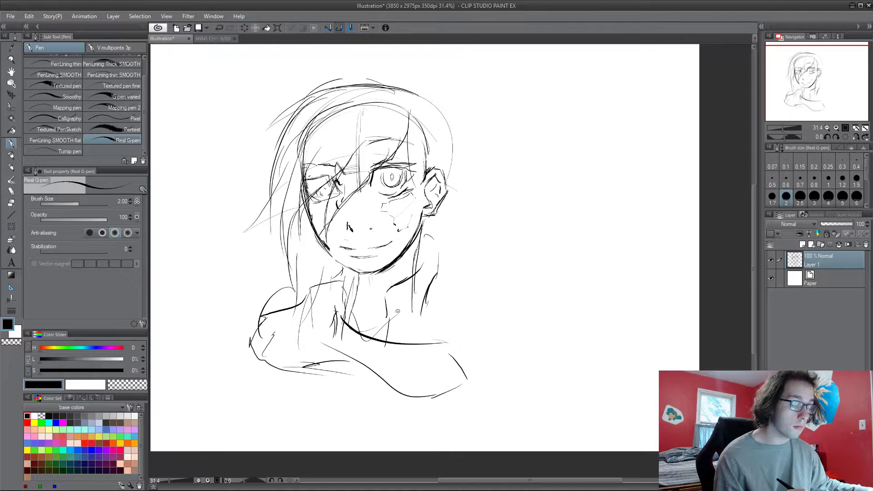
# Draw the upright collar edge and rounded collar drape over the right shoulder, closing the neckline on that side.
pyautogui.moveTo(456, 308); pyautogui.dragTo(485, 356)
pyautogui.moveTo(390, 334)
pyautogui.mouseDown()
pyautogui.moveTo(382, 339)
pyautogui.moveTo(419, 306)
pyautogui.mouseUp()
pyautogui.moveTo(427, 288)
pyautogui.mouseDown()
pyautogui.moveTo(440, 286)
pyautogui.moveTo(455, 321)
pyautogui.mouseUp()
pyautogui.moveTo(457, 308)
pyautogui.mouseDown()
pyautogui.moveTo(487, 315)
pyautogui.moveTo(477, 370)
pyautogui.mouseUp()
pyautogui.moveTo(414, 356); pyautogui.dragTo(441, 309)
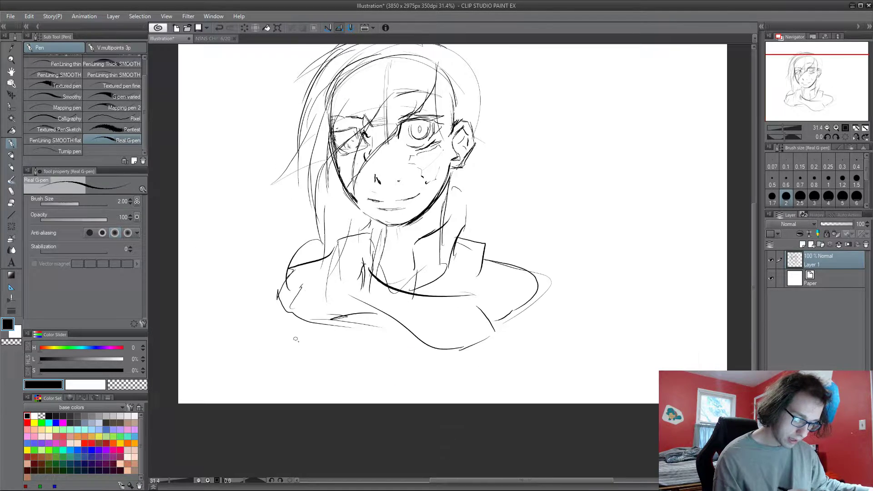
# Draw both sides of the torso from beneath the collar down to the canvas's lower edge.
pyautogui.moveTo(311, 378); pyautogui.dragTo(312, 404)
pyautogui.moveTo(308, 328); pyautogui.dragTo(311, 404)
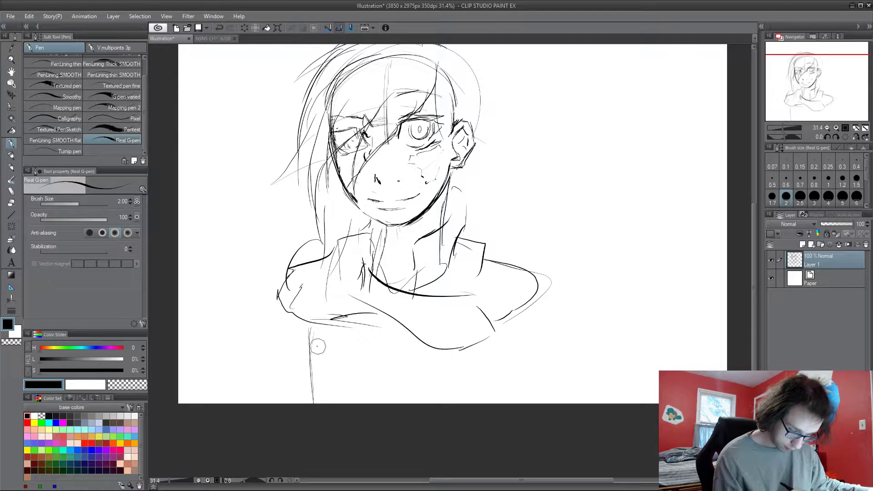
pyautogui.moveTo(317, 345)
pyautogui.mouseDown()
pyautogui.moveTo(304, 318)
pyautogui.moveTo(322, 346)
pyautogui.moveTo(311, 371)
pyautogui.mouseUp()
pyautogui.moveTo(324, 322); pyautogui.dragTo(304, 402)
pyautogui.moveTo(506, 319); pyautogui.dragTo(478, 403)
pyautogui.moveTo(497, 349); pyautogui.dragTo(475, 403)
pyautogui.moveTo(320, 315); pyautogui.dragTo(313, 403)
pyautogui.moveTo(318, 326); pyautogui.dragTo(304, 403)
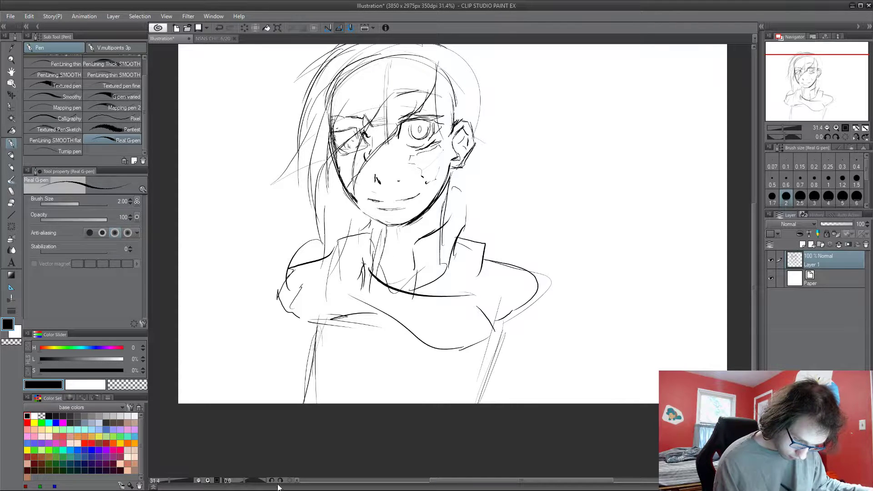
# Sketch the right shoulder and arm below the collar, with sleeve folds and the inner arm line.
pyautogui.moveTo(557, 292); pyautogui.dragTo(543, 365)
pyautogui.moveTo(551, 314); pyautogui.dragTo(536, 403)
pyautogui.moveTo(453, 361); pyautogui.dragTo(455, 403)
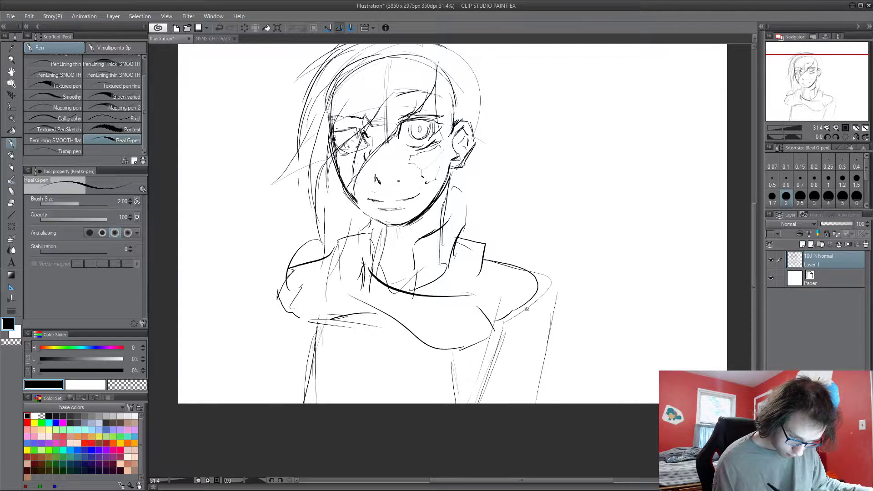
pyautogui.moveTo(551, 290); pyautogui.dragTo(556, 303)
pyautogui.moveTo(554, 300)
pyautogui.mouseDown()
pyautogui.moveTo(562, 337)
pyautogui.moveTo(523, 369)
pyautogui.mouseUp()
pyautogui.moveTo(549, 342)
pyautogui.mouseDown()
pyautogui.moveTo(531, 380)
pyautogui.moveTo(539, 403)
pyautogui.mouseUp()
pyautogui.moveTo(454, 381); pyautogui.dragTo(454, 401)
pyautogui.moveTo(509, 326); pyautogui.dragTo(447, 382)
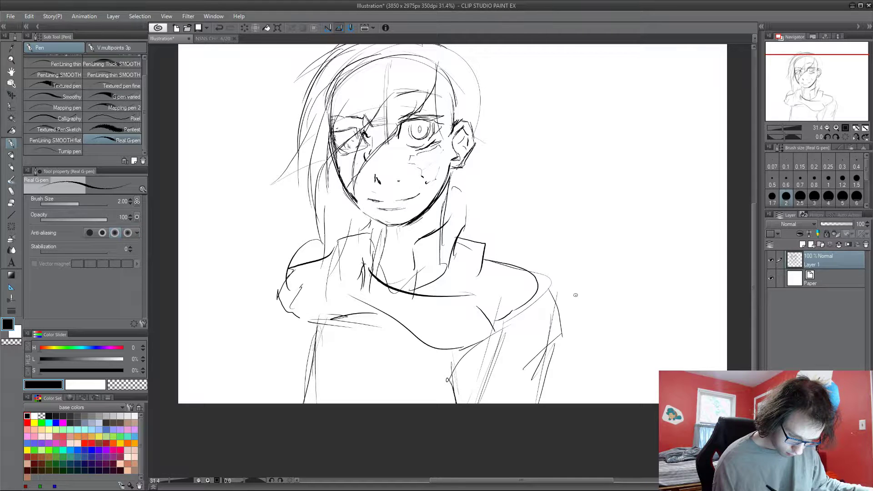
pyautogui.moveTo(561, 307); pyautogui.dragTo(491, 343)
# Draw the left arm down from the collar to the canvas's lower edge and reinforce the torso line beside it.
pyautogui.moveTo(283, 310); pyautogui.dragTo(279, 402)
pyautogui.moveTo(277, 344); pyautogui.dragTo(276, 369)
pyautogui.moveTo(283, 320); pyautogui.dragTo(275, 403)
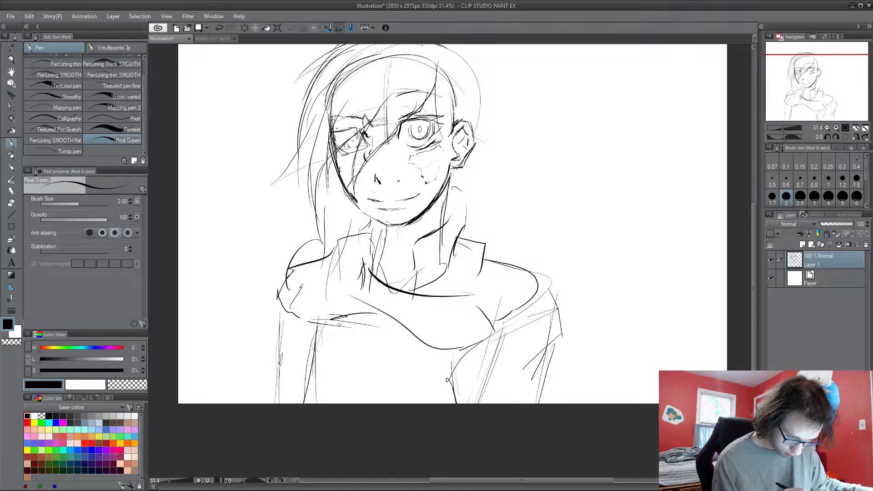
pyautogui.moveTo(316, 322)
pyautogui.mouseDown()
pyautogui.moveTo(319, 395)
pyautogui.moveTo(311, 404)
pyautogui.mouseUp()
# Raise and strengthen the hair contour over the crown and draw eyebrows above both eyes.
pyautogui.scroll(3, 314, 400)
pyautogui.scroll(1, 386, 253)
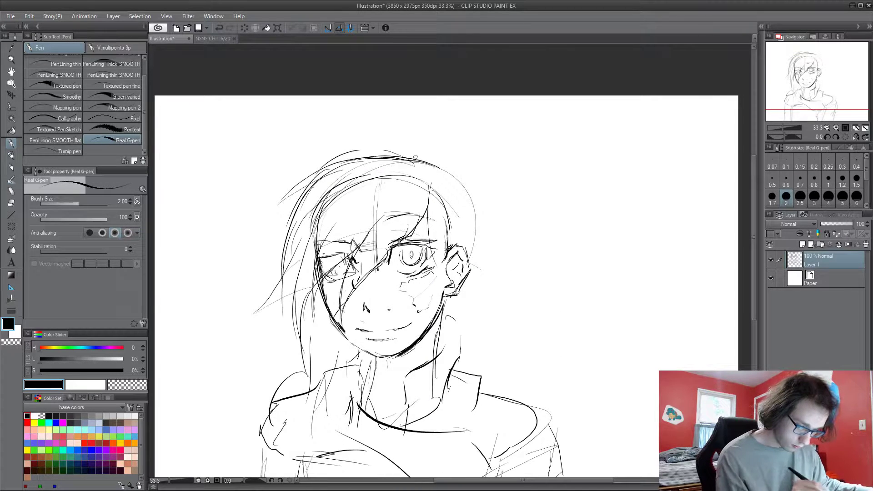
pyautogui.moveTo(418, 165)
pyautogui.mouseDown()
pyautogui.moveTo(349, 154)
pyautogui.moveTo(289, 222)
pyautogui.moveTo(278, 299)
pyautogui.mouseUp()
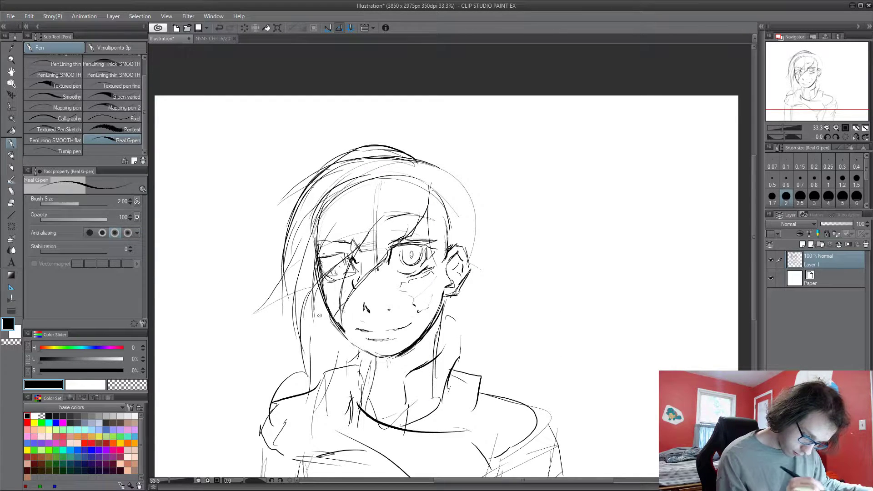
pyautogui.moveTo(406, 217)
pyautogui.mouseDown()
pyautogui.moveTo(381, 229)
pyautogui.moveTo(441, 223)
pyautogui.mouseUp()
pyautogui.moveTo(347, 223)
pyautogui.mouseDown()
pyautogui.moveTo(312, 233)
pyautogui.moveTo(356, 230)
pyautogui.moveTo(330, 224)
pyautogui.mouseUp()
# Sketch a loose curve trailing from the collar past the right shoulder, ending in a small hooked shape beyond the arm.
pyautogui.moveTo(505, 371)
pyautogui.mouseDown()
pyautogui.moveTo(474, 304)
pyautogui.moveTo(547, 339)
pyautogui.mouseUp()
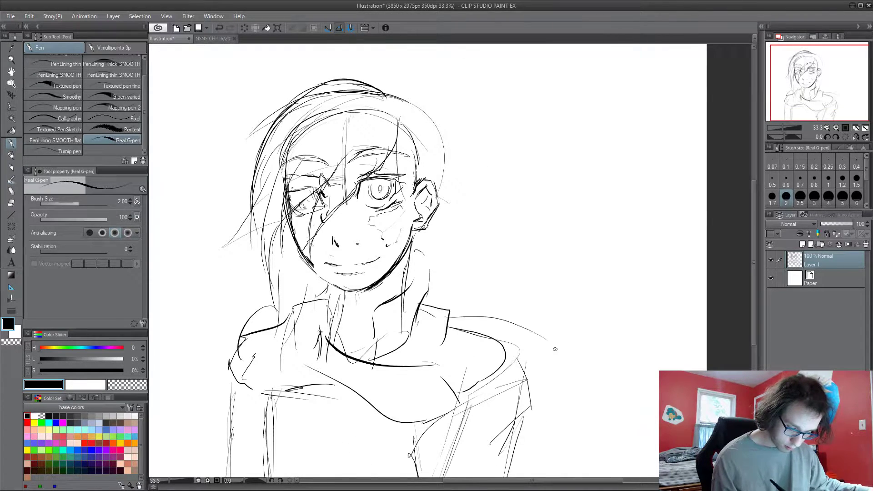
pyautogui.moveTo(571, 370)
pyautogui.mouseDown()
pyautogui.moveTo(609, 424)
pyautogui.moveTo(564, 440)
pyautogui.mouseUp()
pyautogui.moveTo(548, 450); pyautogui.dragTo(572, 450)
pyautogui.moveTo(504, 374); pyautogui.dragTo(490, 315)
# Draw a lock of hair behind the ear down to the collar and darken both sides of the neck.
pyautogui.moveTo(409, 205); pyautogui.dragTo(424, 269)
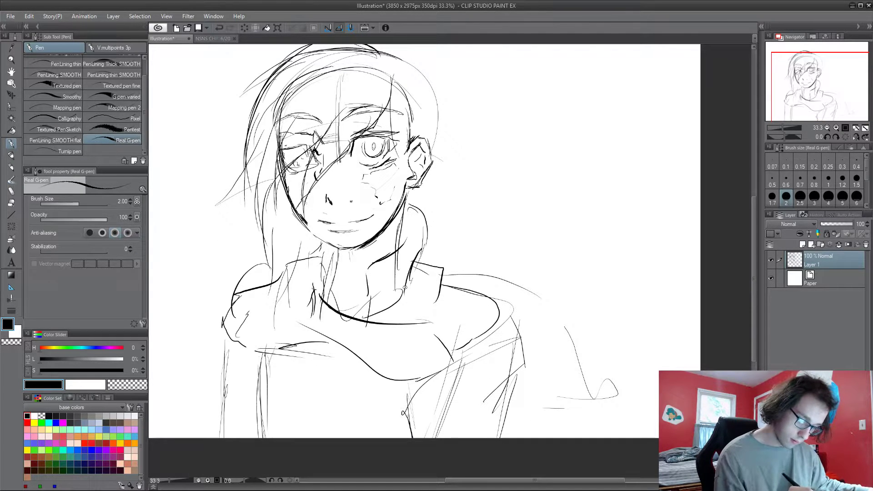
pyautogui.moveTo(405, 232)
pyautogui.mouseDown()
pyautogui.moveTo(380, 258)
pyautogui.moveTo(397, 250)
pyautogui.mouseUp()
pyautogui.moveTo(322, 244)
pyautogui.mouseDown()
pyautogui.moveTo(308, 260)
pyautogui.moveTo(312, 284)
pyautogui.mouseUp()
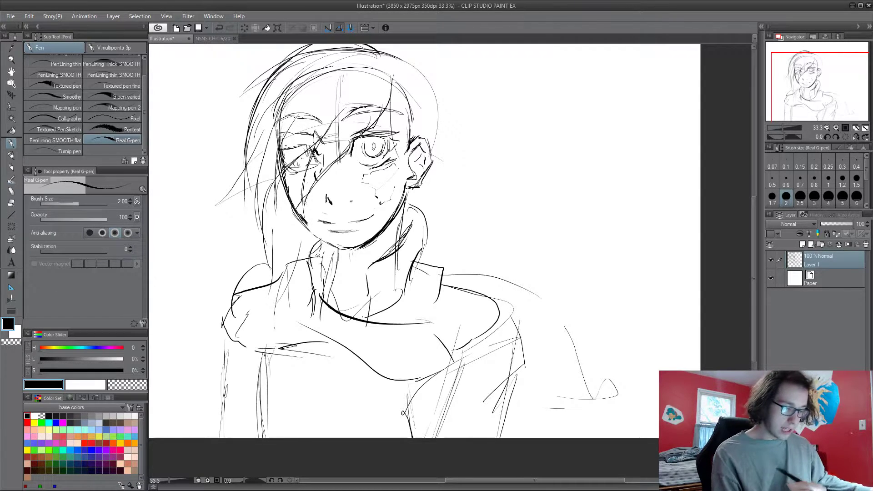
# Draw the outer hair contour on the right from crown to collar, with loose strands beside the neck and a redrawn jawline.
pyautogui.scroll(2, 399, 72)
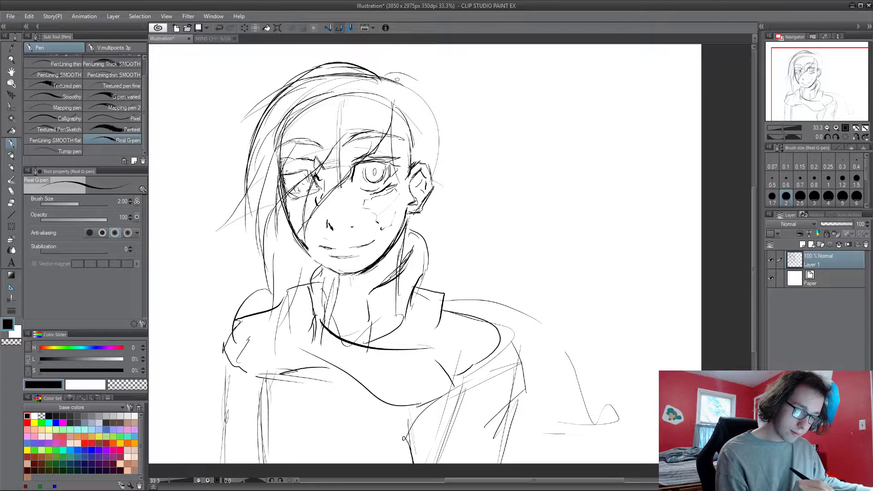
pyautogui.moveTo(397, 79)
pyautogui.mouseDown()
pyautogui.moveTo(445, 96)
pyautogui.moveTo(460, 175)
pyautogui.moveTo(432, 277)
pyautogui.mouseUp()
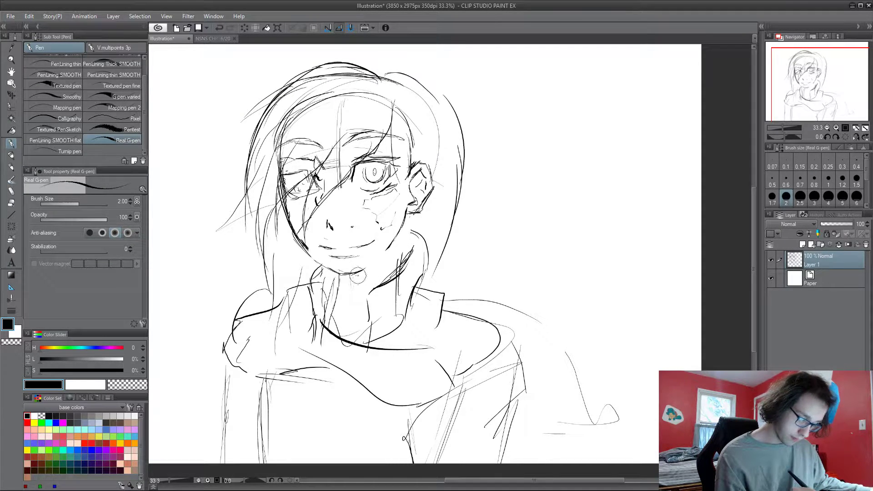
pyautogui.moveTo(363, 270)
pyautogui.mouseDown()
pyautogui.moveTo(387, 253)
pyautogui.moveTo(406, 214)
pyautogui.moveTo(402, 250)
pyautogui.mouseUp()
pyautogui.moveTo(406, 230); pyautogui.dragTo(398, 269)
pyautogui.moveTo(412, 212); pyautogui.dragTo(393, 277)
pyautogui.moveTo(411, 248)
pyautogui.mouseDown()
pyautogui.moveTo(394, 325)
pyautogui.moveTo(404, 328)
pyautogui.mouseUp()
pyautogui.moveTo(421, 225); pyautogui.dragTo(416, 323)
pyautogui.moveTo(451, 209); pyautogui.dragTo(456, 277)
pyautogui.moveTo(462, 218); pyautogui.dragTo(446, 285)
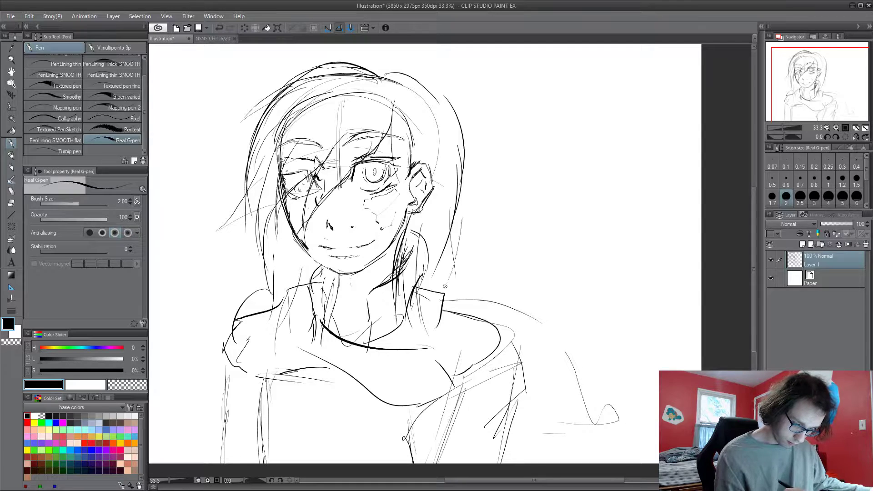
# Add long outer hair strands on the left, sweeping from the crown down past the shoulder.
pyautogui.moveTo(245, 195)
pyautogui.mouseDown()
pyautogui.moveTo(221, 240)
pyautogui.moveTo(215, 277)
pyautogui.mouseUp()
pyautogui.moveTo(231, 211); pyautogui.dragTo(214, 296)
pyautogui.moveTo(234, 242); pyautogui.dragTo(191, 348)
pyautogui.moveTo(248, 291); pyautogui.dragTo(203, 337)
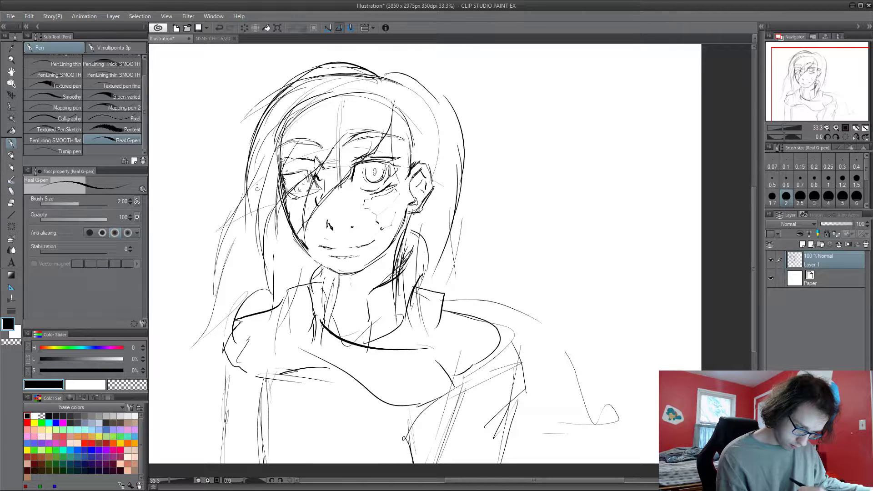
pyautogui.moveTo(266, 106)
pyautogui.mouseDown()
pyautogui.moveTo(228, 155)
pyautogui.moveTo(230, 176)
pyautogui.mouseUp()
pyautogui.moveTo(258, 129); pyautogui.dragTo(223, 210)
pyautogui.moveTo(245, 146); pyautogui.dragTo(195, 255)
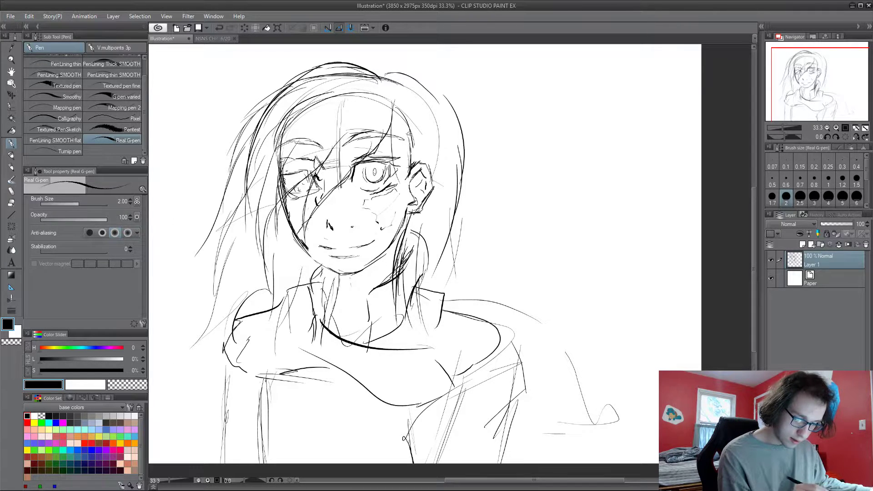
# Draw hair strands falling in front of the ear and over the right side of the face.
pyautogui.moveTo(398, 130); pyautogui.dragTo(388, 209)
pyautogui.moveTo(398, 156); pyautogui.dragTo(382, 220)
pyautogui.moveTo(416, 133); pyautogui.dragTo(387, 211)
pyautogui.moveTo(408, 166)
pyautogui.mouseDown()
pyautogui.moveTo(378, 244)
pyautogui.moveTo(396, 232)
pyautogui.moveTo(397, 245)
pyautogui.mouseUp()
pyautogui.moveTo(428, 139); pyautogui.dragTo(402, 262)
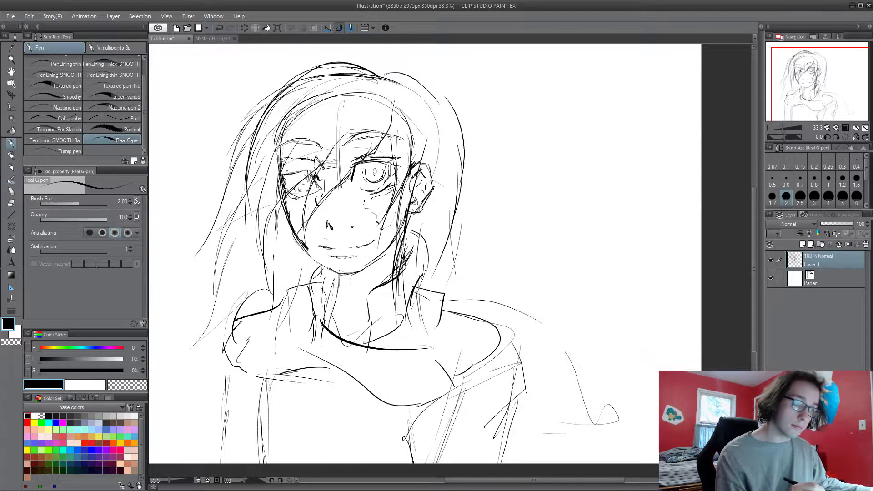
# Erase the head and left-eye lines beneath the bangs, redraw the bangs' edge and hatch shadow around the left eye.
pyautogui.moveTo(409, 155)
pyautogui.mouseDown()
pyautogui.moveTo(406, 113)
pyautogui.moveTo(385, 97)
pyautogui.moveTo(277, 132)
pyautogui.moveTo(267, 148)
pyautogui.mouseUp()
pyautogui.moveTo(283, 196)
pyautogui.mouseDown()
pyautogui.moveTo(293, 172)
pyautogui.moveTo(284, 180)
pyautogui.moveTo(279, 158)
pyautogui.moveTo(246, 209)
pyautogui.mouseUp()
pyautogui.moveTo(321, 156)
pyautogui.mouseDown()
pyautogui.moveTo(293, 172)
pyautogui.moveTo(317, 158)
pyautogui.moveTo(305, 156)
pyautogui.moveTo(333, 161)
pyautogui.moveTo(309, 200)
pyautogui.moveTo(330, 165)
pyautogui.moveTo(300, 175)
pyautogui.mouseUp()
pyautogui.moveTo(339, 142)
pyautogui.mouseDown()
pyautogui.moveTo(304, 210)
pyautogui.moveTo(306, 242)
pyautogui.mouseUp()
pyautogui.moveTo(308, 222); pyautogui.dragTo(394, 118)
pyautogui.moveTo(378, 151)
pyautogui.mouseDown()
pyautogui.moveTo(333, 194)
pyautogui.moveTo(299, 202)
pyautogui.mouseUp()
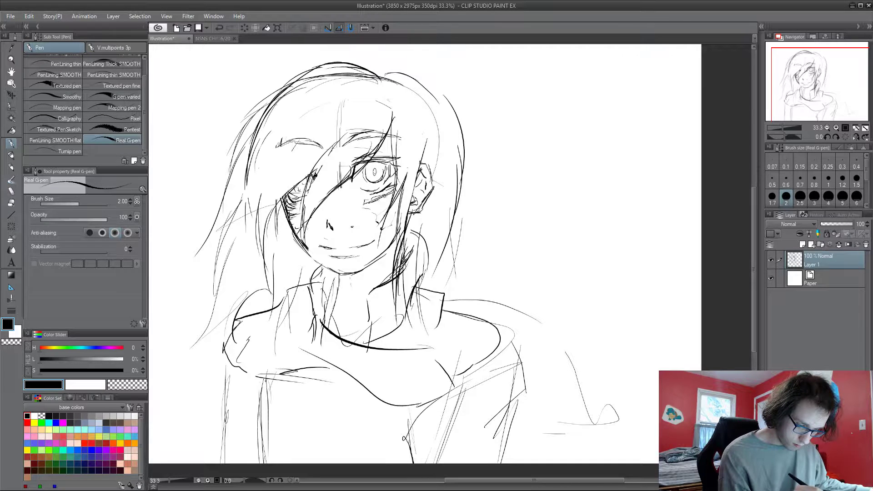
# Hatch shadow on the cheek under the right eye and darken the strands in front of the ear and above the eye.
pyautogui.moveTo(367, 194); pyautogui.dragTo(390, 210)
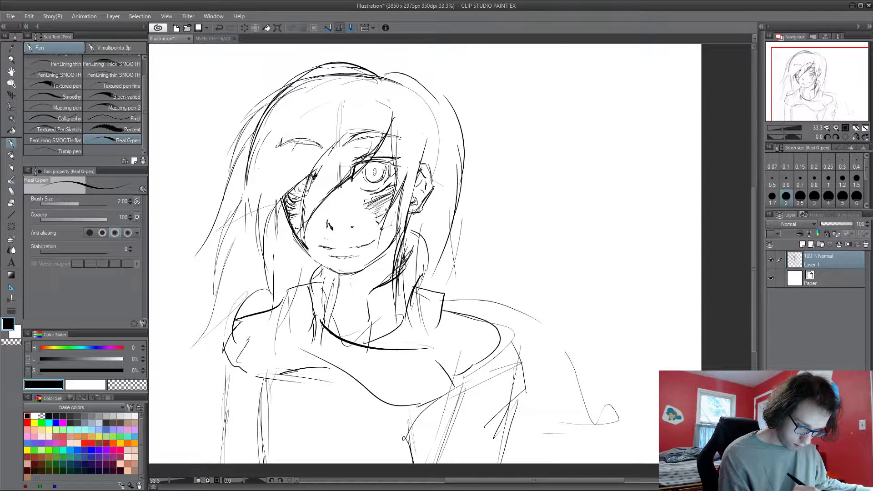
pyautogui.moveTo(397, 196); pyautogui.dragTo(385, 222)
pyautogui.moveTo(408, 177); pyautogui.dragTo(382, 237)
pyautogui.moveTo(392, 117); pyautogui.dragTo(382, 160)
pyautogui.moveTo(392, 126); pyautogui.dragTo(368, 174)
# Clean up the hair's outer contour at the crown and fill the left side with long sweeping strands.
pyautogui.moveTo(359, 64); pyautogui.dragTo(242, 129)
pyautogui.moveTo(254, 134); pyautogui.dragTo(232, 200)
pyautogui.moveTo(429, 298); pyautogui.dragTo(433, 269)
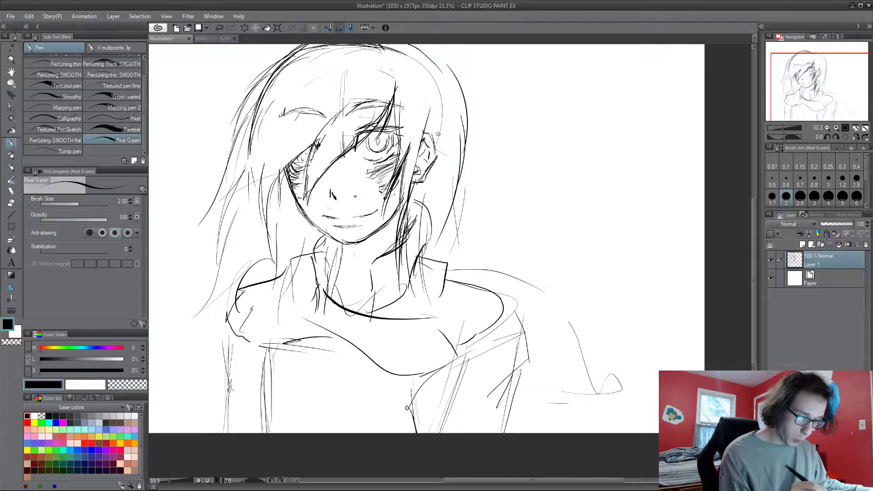
pyautogui.moveTo(446, 184); pyautogui.dragTo(464, 275)
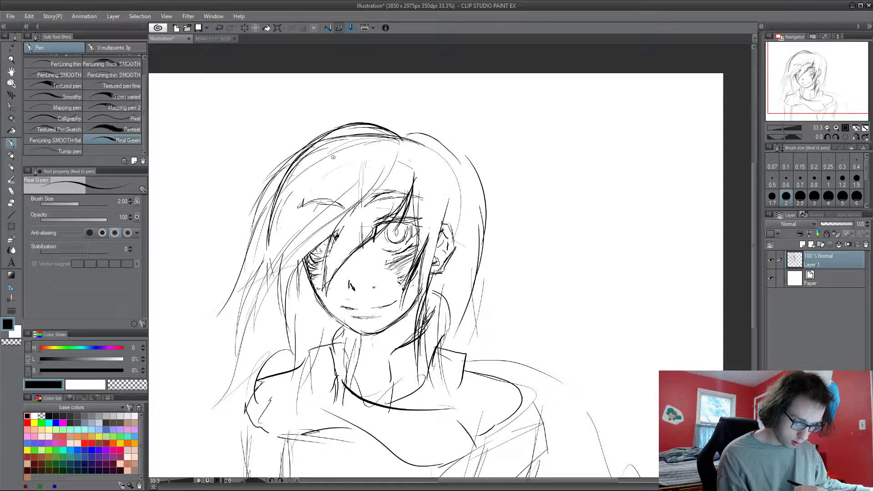
pyautogui.moveTo(333, 156); pyautogui.dragTo(278, 201)
pyautogui.moveTo(391, 143); pyautogui.dragTo(284, 181)
pyautogui.moveTo(326, 143)
pyautogui.mouseDown()
pyautogui.moveTo(273, 205)
pyautogui.moveTo(254, 272)
pyautogui.mouseUp()
pyautogui.moveTo(314, 166); pyautogui.dragTo(225, 248)
pyautogui.moveTo(360, 150); pyautogui.dragTo(250, 231)
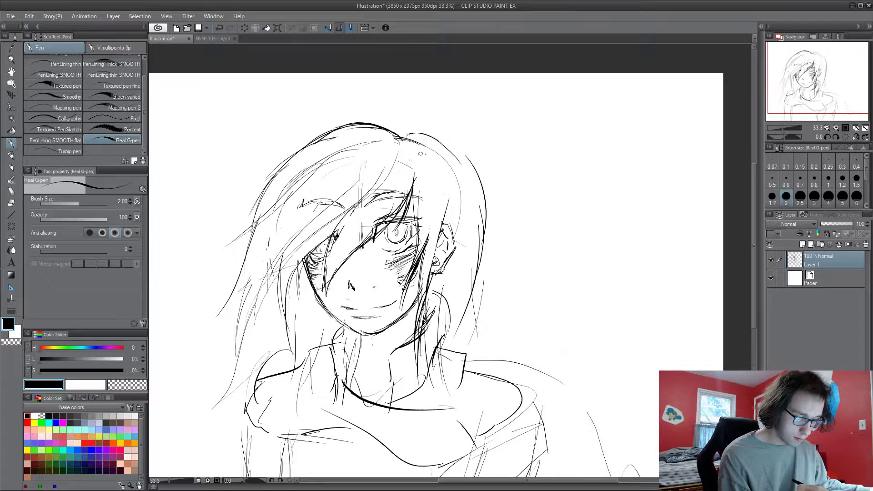
pyautogui.moveTo(313, 181); pyautogui.dragTo(259, 253)
pyautogui.moveTo(280, 223)
pyautogui.mouseDown()
pyautogui.moveTo(279, 365)
pyautogui.moveTo(260, 312)
pyautogui.moveTo(201, 406)
pyautogui.mouseUp()
pyautogui.moveTo(270, 318)
pyautogui.mouseDown()
pyautogui.moveTo(240, 367)
pyautogui.moveTo(255, 352)
pyautogui.mouseUp()
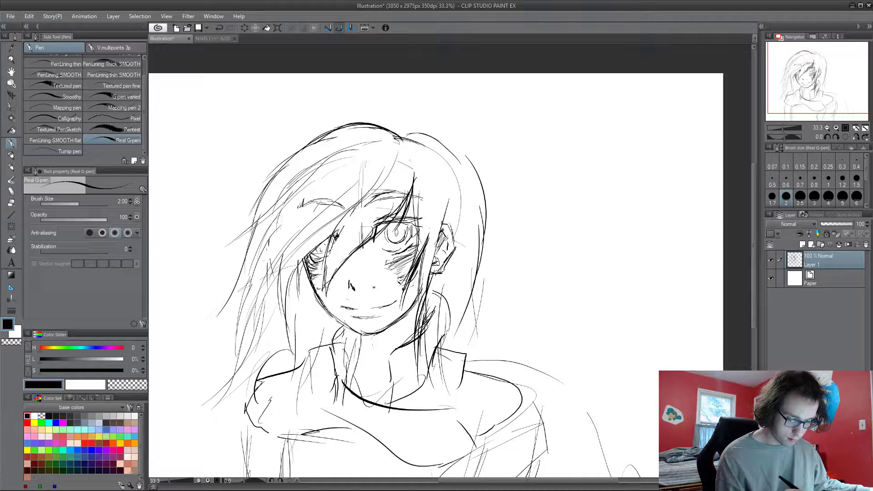
# Add shading lines inside the ear and on the neck beneath the hair.
pyautogui.moveTo(448, 237); pyautogui.dragTo(440, 252)
pyautogui.moveTo(447, 246); pyautogui.dragTo(440, 261)
pyautogui.hotkey('ctrl', '-')
pyautogui.moveTo(433, 329); pyautogui.dragTo(425, 334)
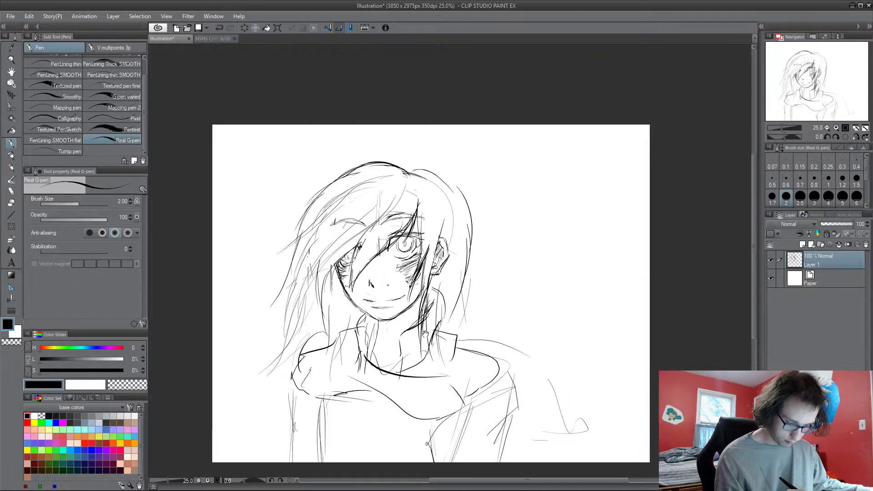
# Create a new layer beneath the sketch layer and choose a dark blue drawing colour.
pyautogui.hotkey('ctrl', '+')
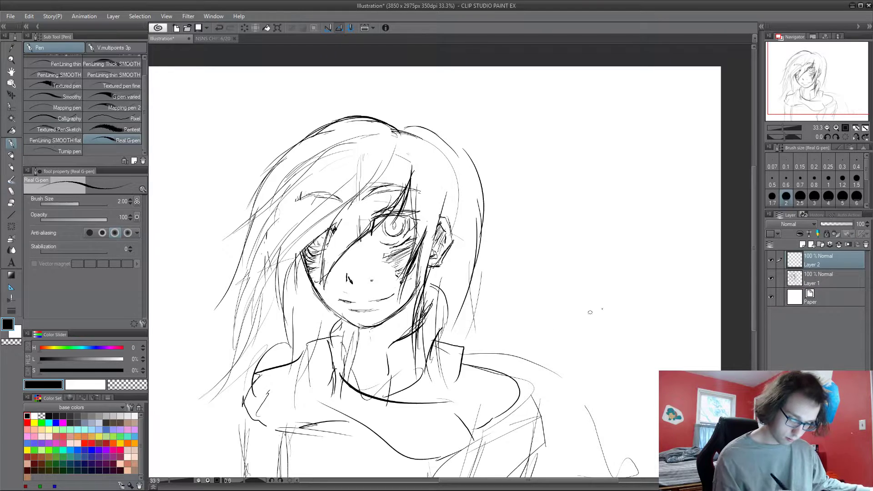
pyautogui.moveTo(827, 295); pyautogui.dragTo(826, 296)
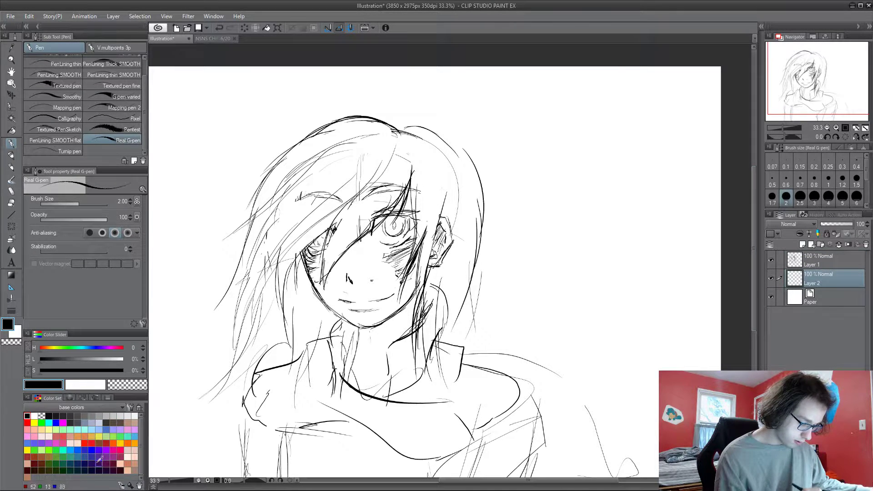
pyautogui.click(70, 463)
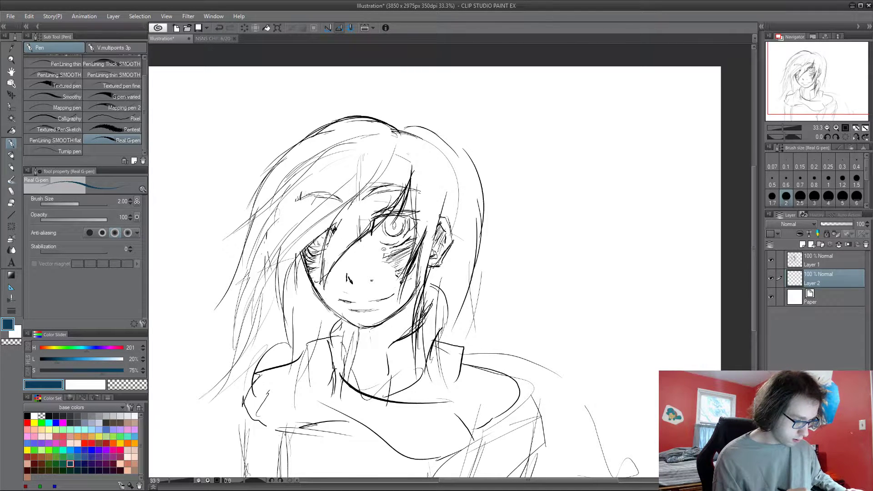
# Trace the full outline of the hair in dark blue on the new layer, including the bangs and pointed lower ends.
pyautogui.moveTo(200, 404)
pyautogui.mouseDown()
pyautogui.moveTo(237, 357)
pyautogui.moveTo(240, 258)
pyautogui.moveTo(252, 199)
pyautogui.moveTo(272, 166)
pyautogui.moveTo(317, 131)
pyautogui.moveTo(357, 120)
pyautogui.moveTo(424, 129)
pyautogui.moveTo(470, 184)
pyautogui.moveTo(474, 269)
pyautogui.moveTo(431, 373)
pyautogui.moveTo(421, 373)
pyautogui.moveTo(411, 344)
pyautogui.moveTo(410, 190)
pyautogui.moveTo(344, 247)
pyautogui.moveTo(323, 288)
pyautogui.moveTo(303, 250)
pyautogui.mouseUp()
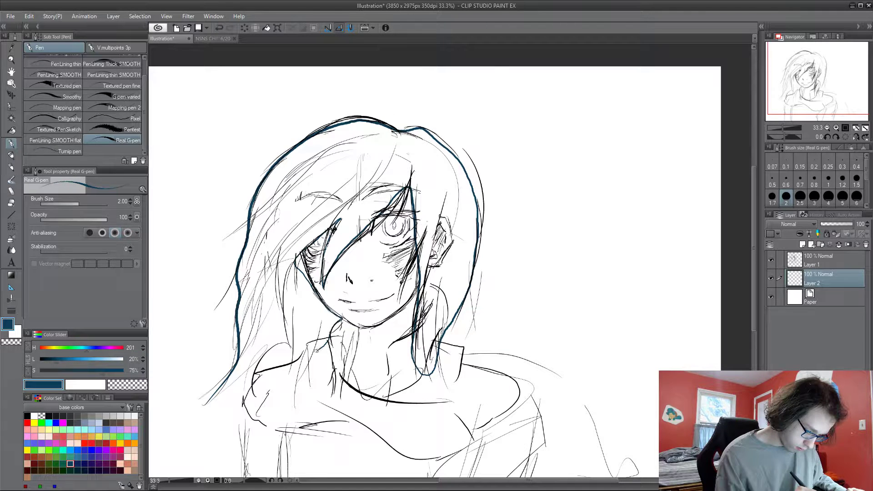
pyautogui.moveTo(316, 351); pyautogui.dragTo(294, 405)
pyautogui.moveTo(281, 362); pyautogui.dragTo(200, 406)
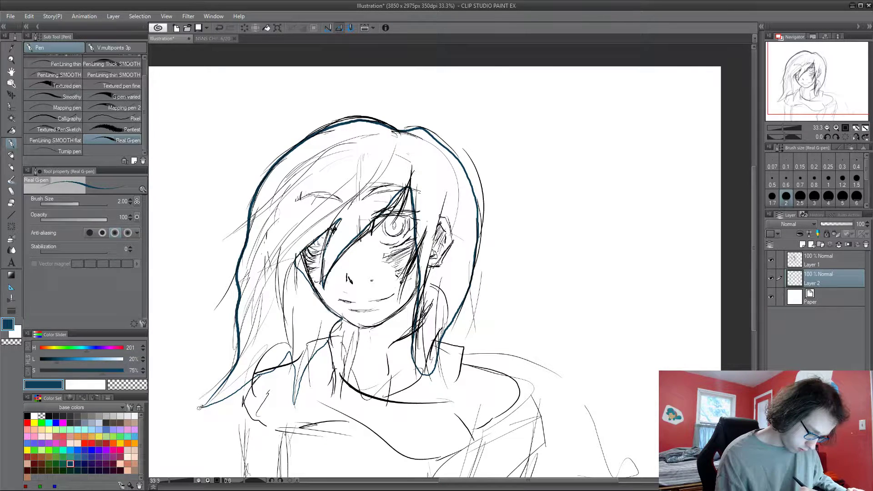
# Fill the outlined hair area with the dark blue drawing colour on the colour layer.
pyautogui.press('w')
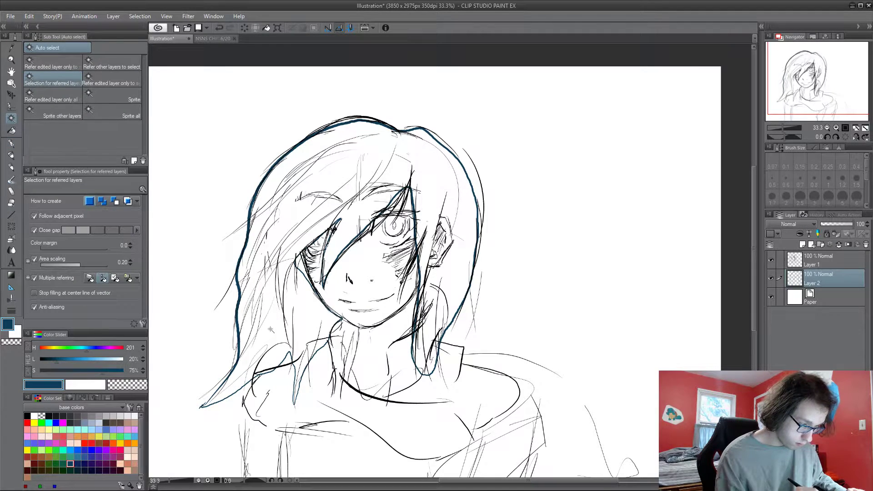
pyautogui.click(270, 329)
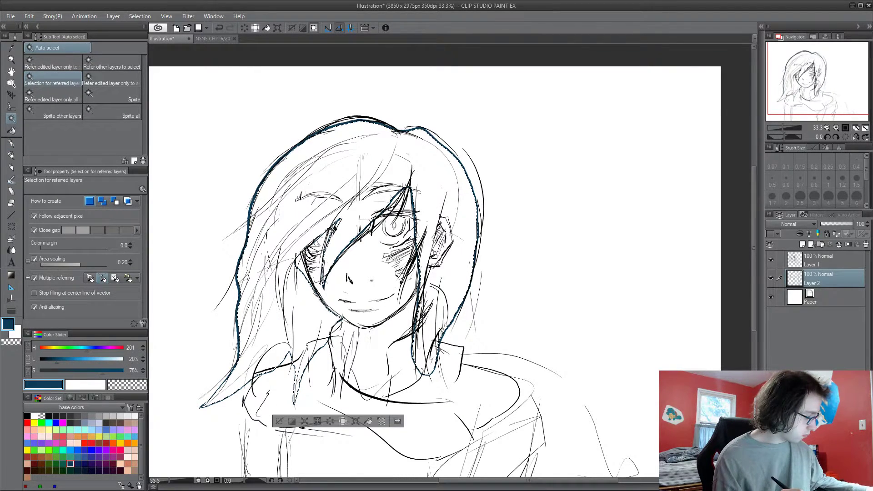
pyautogui.hotkey('alt', 'BackSpace')
pyautogui.hotkey('ctrl', 'd')
# Widen the hair strands beside the cheek and neck below the visible ear with dark blue pen strokes.
pyautogui.press('p')
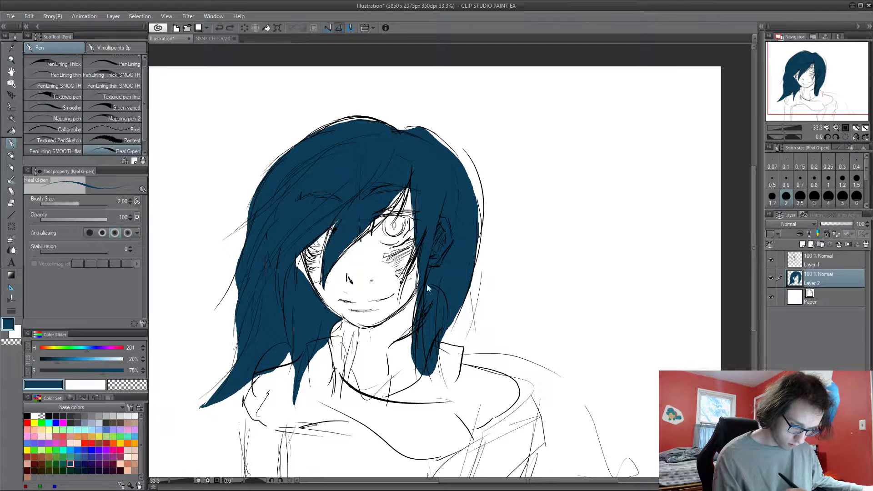
pyautogui.moveTo(420, 268)
pyautogui.mouseDown()
pyautogui.moveTo(417, 307)
pyautogui.moveTo(419, 263)
pyautogui.moveTo(417, 331)
pyautogui.mouseUp()
pyautogui.moveTo(416, 248)
pyautogui.mouseDown()
pyautogui.moveTo(400, 297)
pyautogui.moveTo(404, 274)
pyautogui.mouseUp()
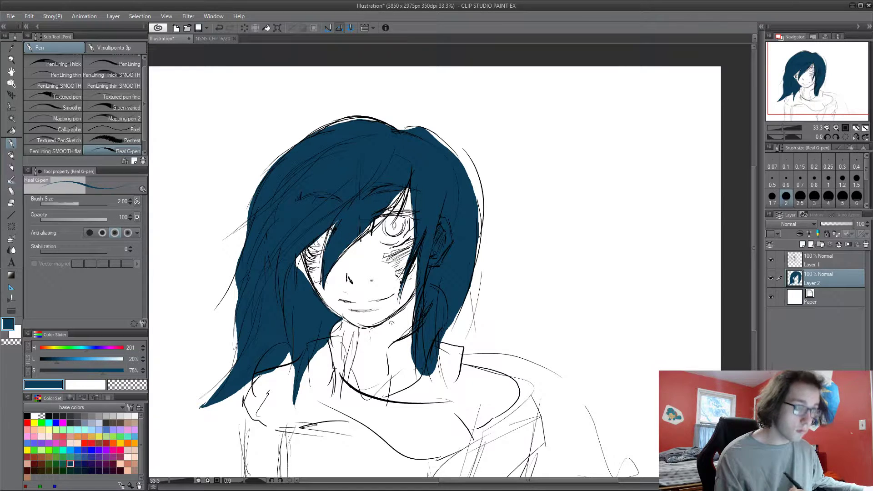
# Outline an extension of the outer lock below the visible ear down to the collar and fill it with dark blue.
pyautogui.moveTo(468, 291)
pyautogui.mouseDown()
pyautogui.moveTo(469, 354)
pyautogui.moveTo(443, 338)
pyautogui.mouseUp()
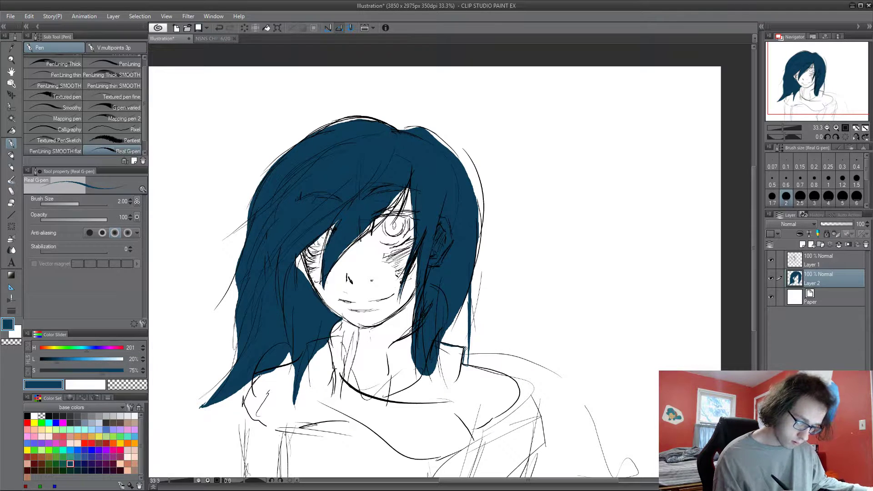
pyautogui.press('w')
pyautogui.click(464, 348)
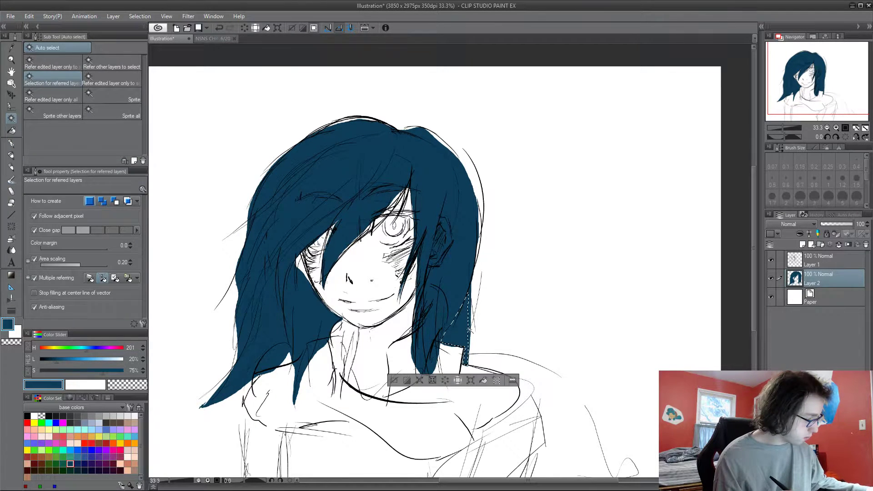
pyautogui.hotkey('alt', 'BackSpace')
pyautogui.hotkey('ctrl', 'd')
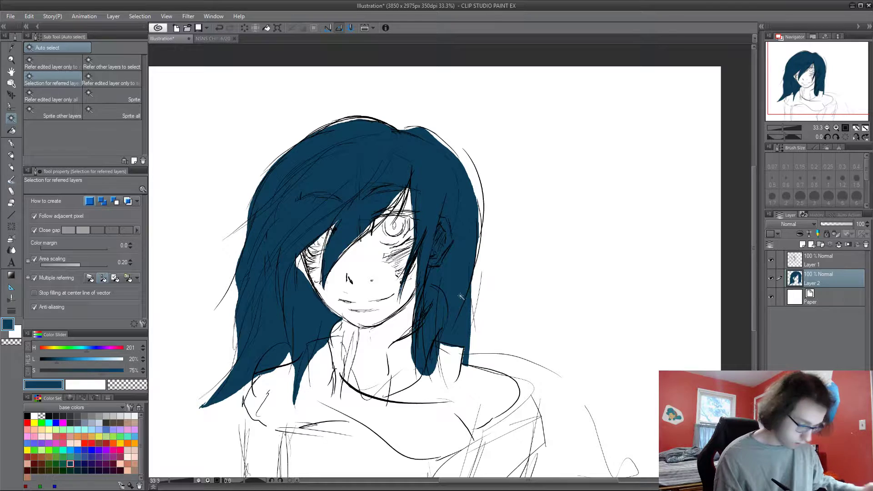
# Touch up the hair's far outer edge, its pointed lower tip and the edge of the bangs in dark blue.
pyautogui.press('p')
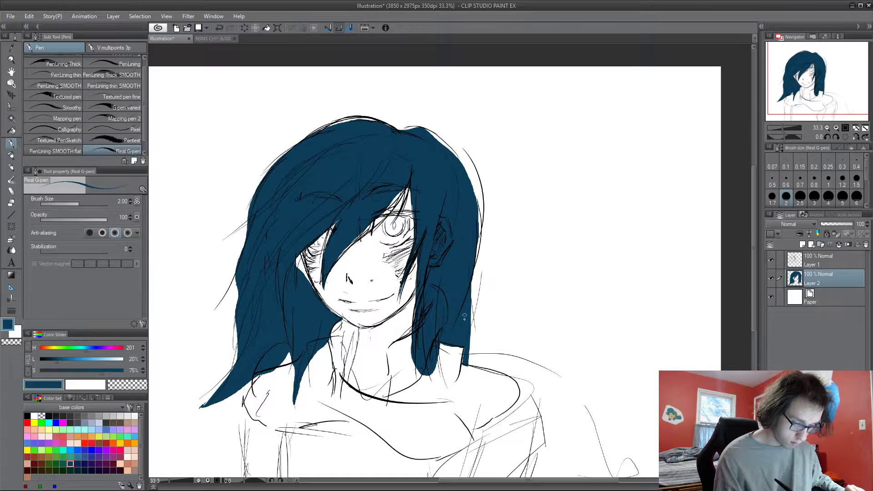
pyautogui.moveTo(238, 322); pyautogui.dragTo(236, 369)
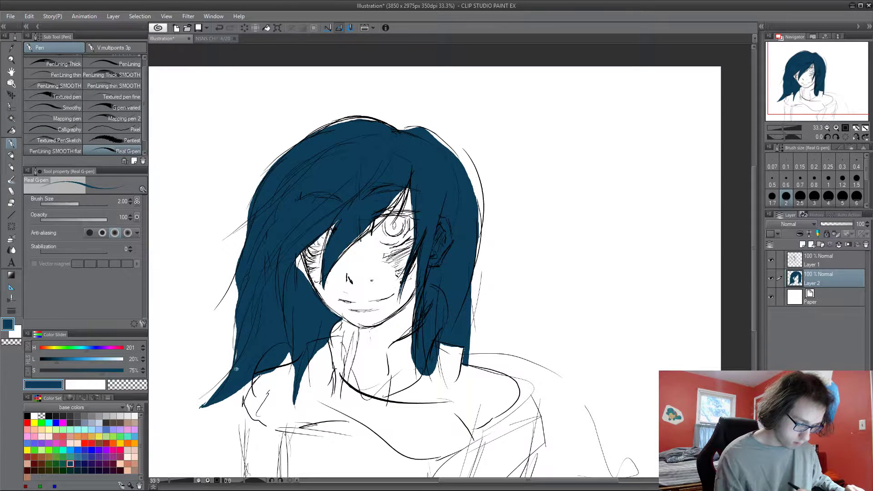
pyautogui.moveTo(194, 412); pyautogui.dragTo(222, 384)
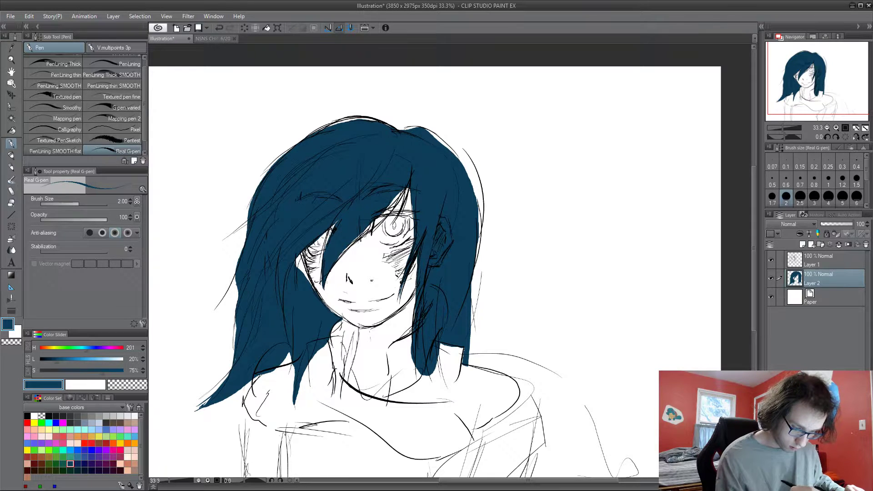
pyautogui.moveTo(347, 246); pyautogui.dragTo(386, 213)
pyautogui.moveTo(342, 251); pyautogui.dragTo(330, 266)
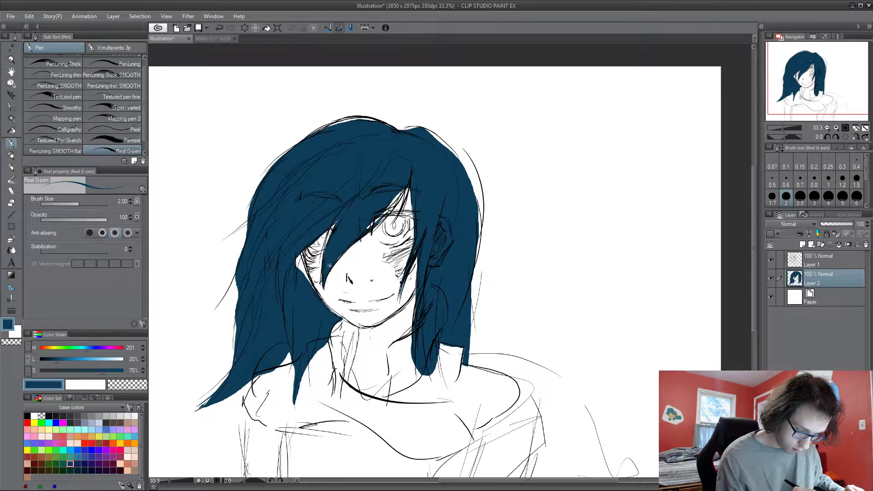
pyautogui.moveTo(394, 201)
pyautogui.mouseDown()
pyautogui.moveTo(326, 260)
pyautogui.moveTo(322, 276)
pyautogui.mouseUp()
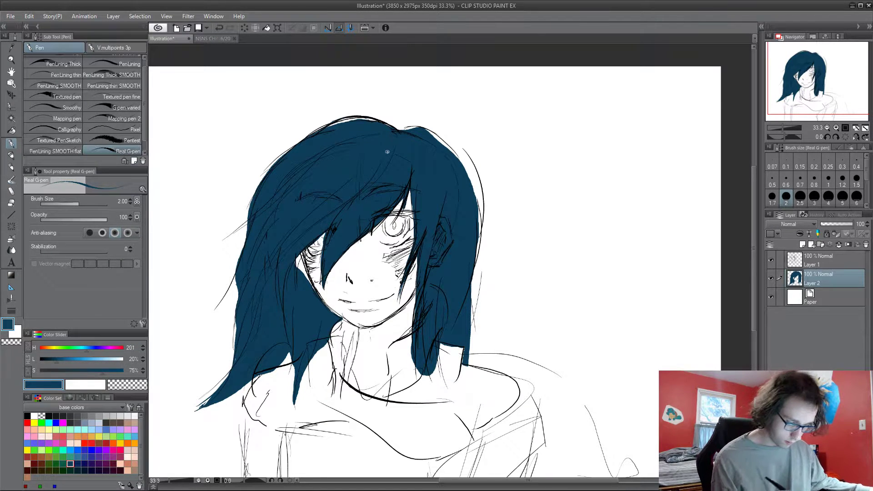
# Choose a bright blue and paint the iris of the fully visible eye.
pyautogui.click(70, 450)
pyautogui.hotkey('ctrl', '+')
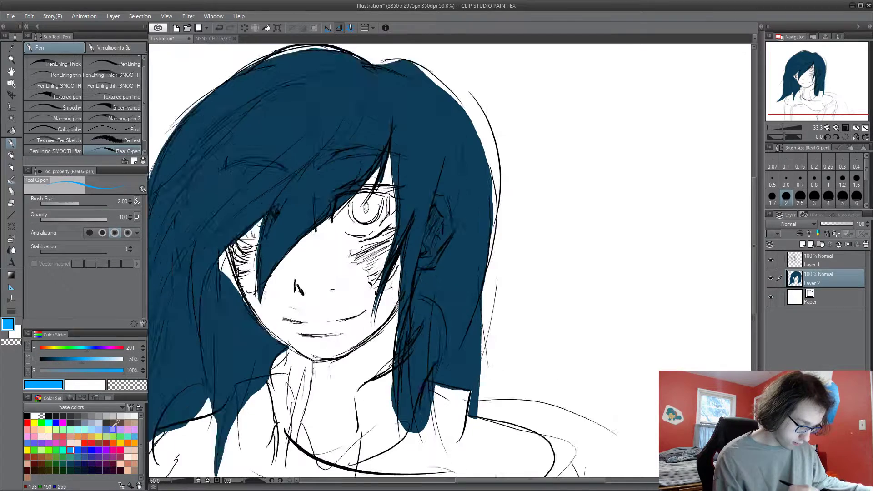
pyautogui.hotkey('ctrl', '+')
pyautogui.moveTo(320, 208)
pyautogui.mouseDown()
pyautogui.moveTo(308, 222)
pyautogui.moveTo(330, 255)
pyautogui.moveTo(366, 230)
pyautogui.moveTo(319, 260)
pyautogui.moveTo(364, 209)
pyautogui.moveTo(324, 210)
pyautogui.moveTo(355, 246)
pyautogui.moveTo(337, 202)
pyautogui.mouseUp()
pyautogui.moveTo(305, 250); pyautogui.dragTo(324, 270)
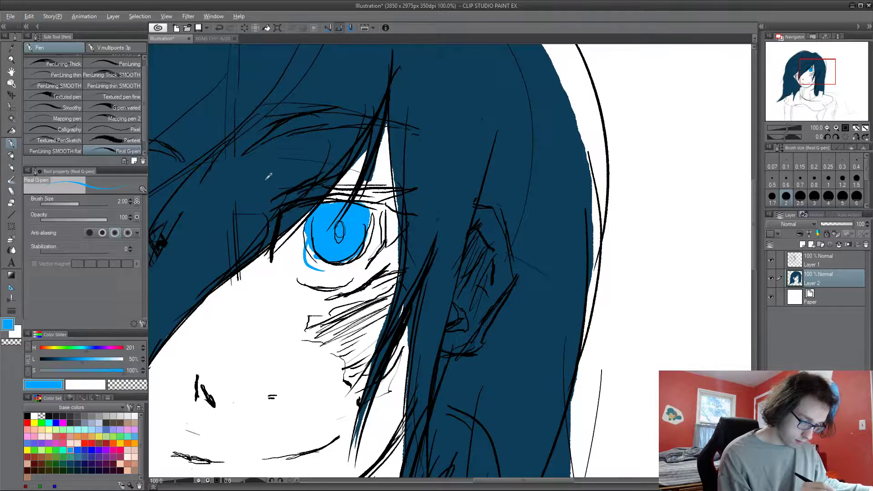
# Sample the hair's dark blue and paint the upper lashes, the outer eye corner and the crease beneath the eye.
pyautogui.keyDown('alt'); pyautogui.click(285, 179); pyautogui.keyUp('alt')
pyautogui.moveTo(346, 193)
pyautogui.mouseDown()
pyautogui.moveTo(403, 191)
pyautogui.moveTo(385, 209)
pyautogui.moveTo(386, 248)
pyautogui.moveTo(394, 212)
pyautogui.moveTo(379, 196)
pyautogui.moveTo(399, 192)
pyautogui.mouseUp()
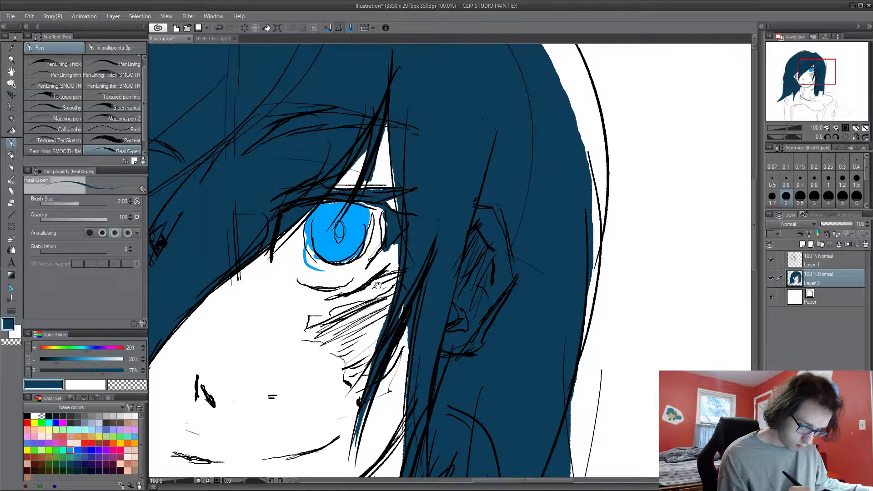
pyautogui.moveTo(390, 278); pyautogui.dragTo(268, 312)
# Clean up the stray blue around the iris and refine its edge with the sampled bright blue.
pyautogui.scroll(-1, 294, 357)
pyautogui.scroll(2, 313, 269)
pyautogui.press('e')
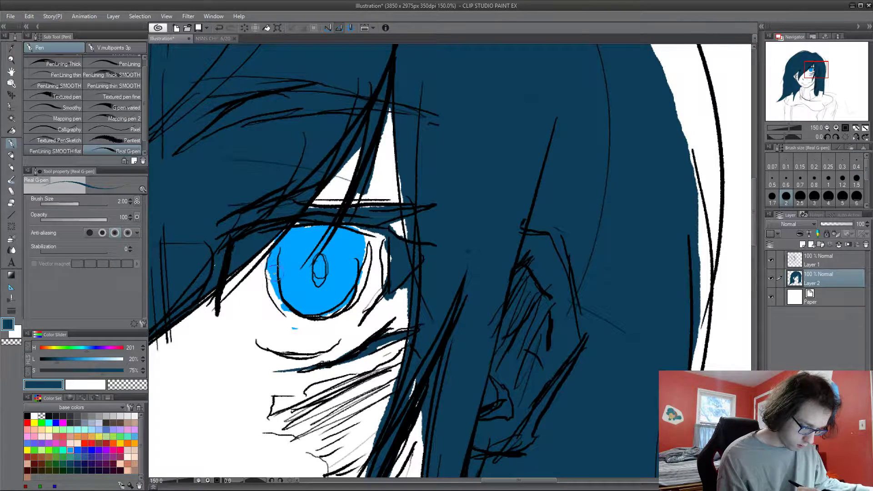
pyautogui.keyDown('alt'); pyautogui.click(294, 263); pyautogui.keyUp('alt')
pyautogui.moveTo(272, 283)
pyautogui.mouseDown()
pyautogui.moveTo(300, 318)
pyautogui.moveTo(419, 186)
pyautogui.moveTo(448, 254)
pyautogui.mouseUp()
# Paint the partly hidden eye's iris bright blue and tidy the hair edge over it with dark blue.
pyautogui.scroll(-2, 303, 314)
pyautogui.moveTo(310, 243)
pyautogui.mouseDown()
pyautogui.moveTo(329, 227)
pyautogui.moveTo(317, 247)
pyautogui.moveTo(322, 257)
pyautogui.mouseUp()
pyautogui.hotkey('ctrl', 'z')
pyautogui.keyDown('alt'); pyautogui.click(347, 246); pyautogui.keyUp('alt')
pyautogui.moveTo(333, 221)
pyautogui.mouseDown()
pyautogui.moveTo(323, 262)
pyautogui.moveTo(313, 250)
pyautogui.mouseUp()
pyautogui.keyDown('alt'); pyautogui.click(322, 241); pyautogui.keyUp('alt')
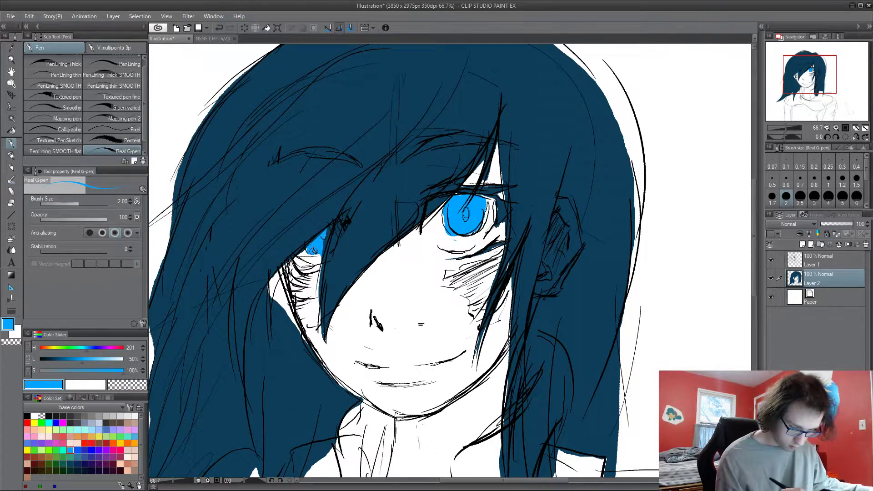
# Create a new layer, move it beneath the hair layer and choose a light peach skin colour.
pyautogui.moveTo(412, 276); pyautogui.dragTo(389, 163)
pyautogui.click(803, 245)
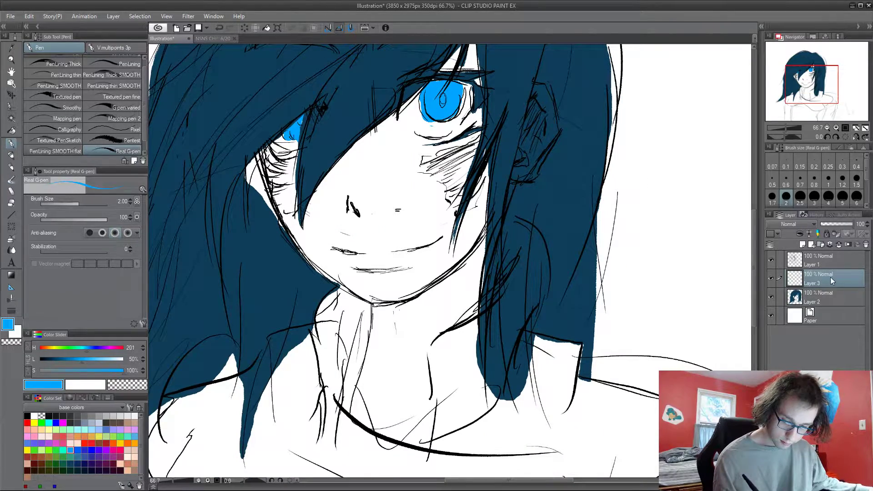
pyautogui.moveTo(830, 277); pyautogui.dragTo(829, 302)
pyautogui.click(120, 463)
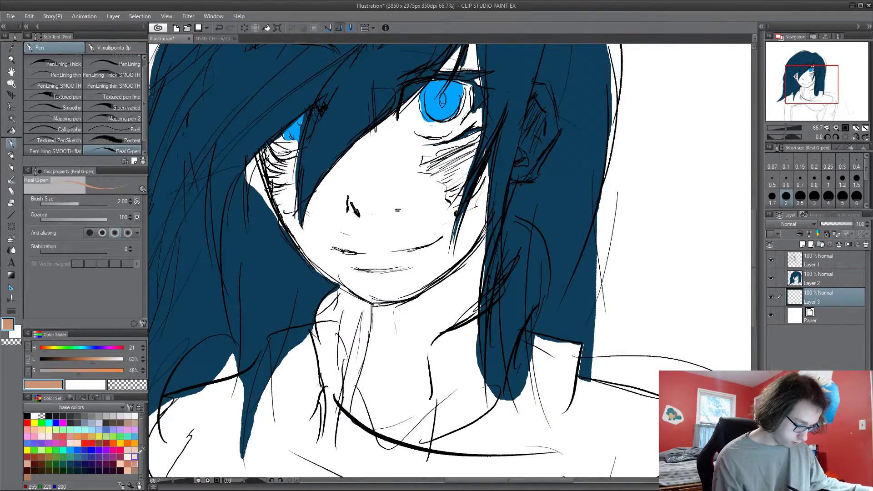
pyautogui.hotkey('ctrl', '-')
pyautogui.click(120, 463)
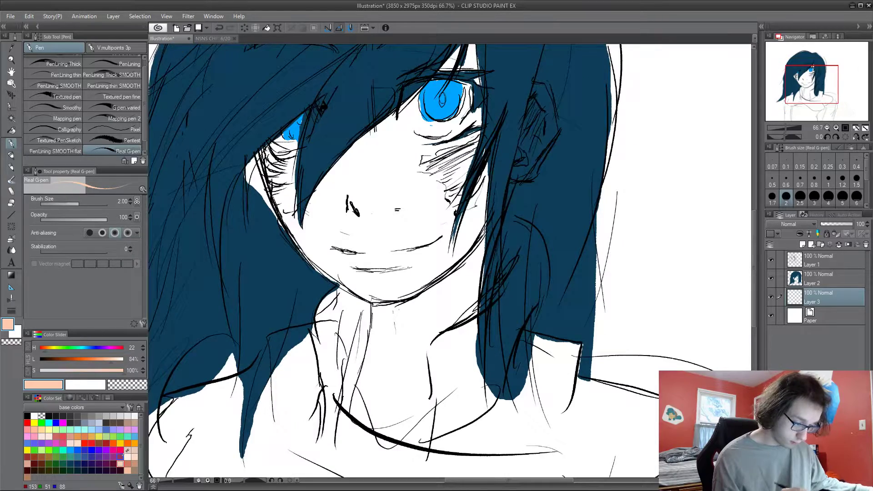
# Trace the open edges of the cheek, chin, neck and neckline in light peach on the new layer.
pyautogui.moveTo(371, 372)
pyautogui.mouseDown()
pyautogui.moveTo(389, 291)
pyautogui.moveTo(331, 253)
pyautogui.mouseUp()
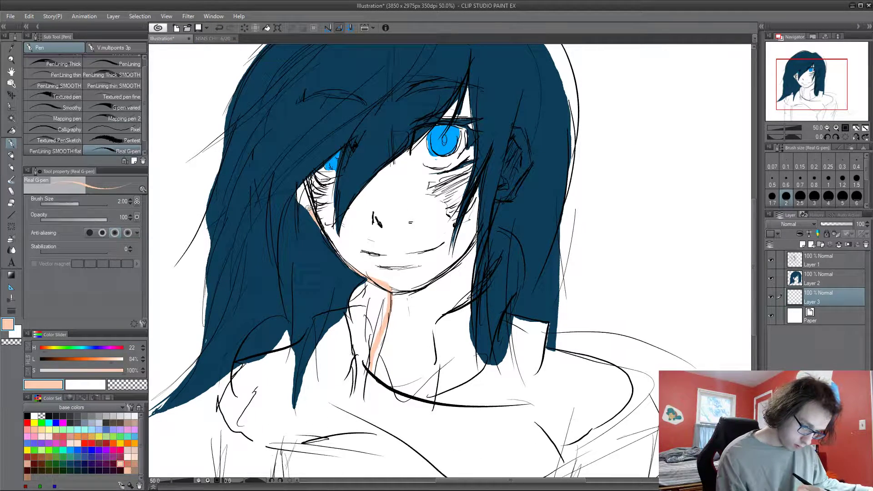
pyautogui.moveTo(309, 208)
pyautogui.mouseDown()
pyautogui.moveTo(305, 181)
pyautogui.moveTo(327, 236)
pyautogui.mouseUp()
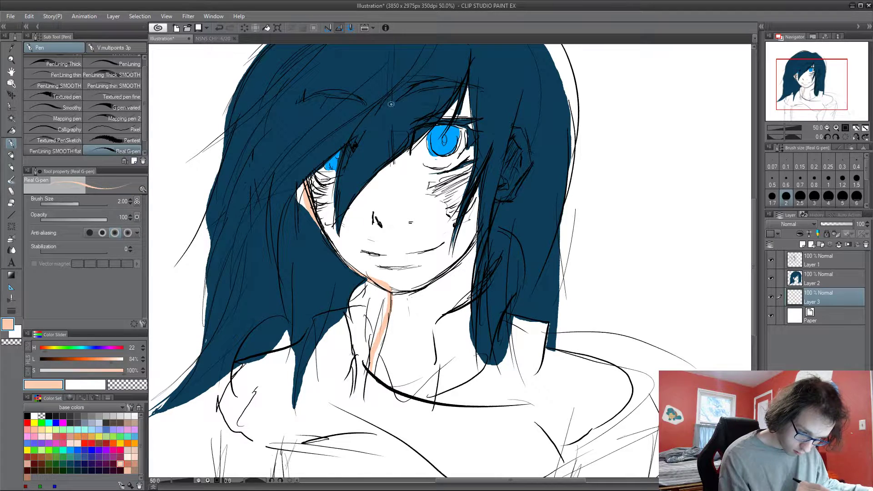
pyautogui.moveTo(478, 273)
pyautogui.mouseDown()
pyautogui.moveTo(430, 347)
pyautogui.moveTo(434, 401)
pyautogui.moveTo(374, 372)
pyautogui.mouseUp()
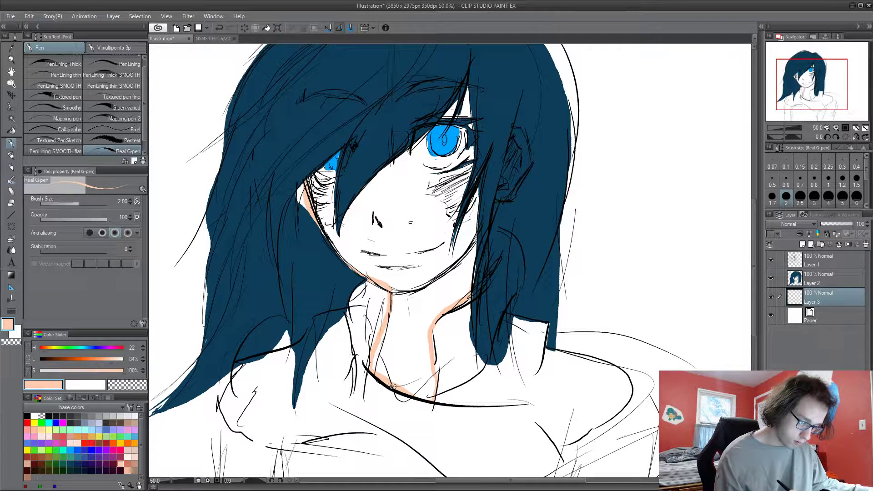
# Cover the gap between the hair and the far cheek with the sampled dark blue on the hair layer.
pyautogui.click(831, 279)
pyautogui.keyDown('alt'); pyautogui.click(312, 259); pyautogui.keyUp('alt')
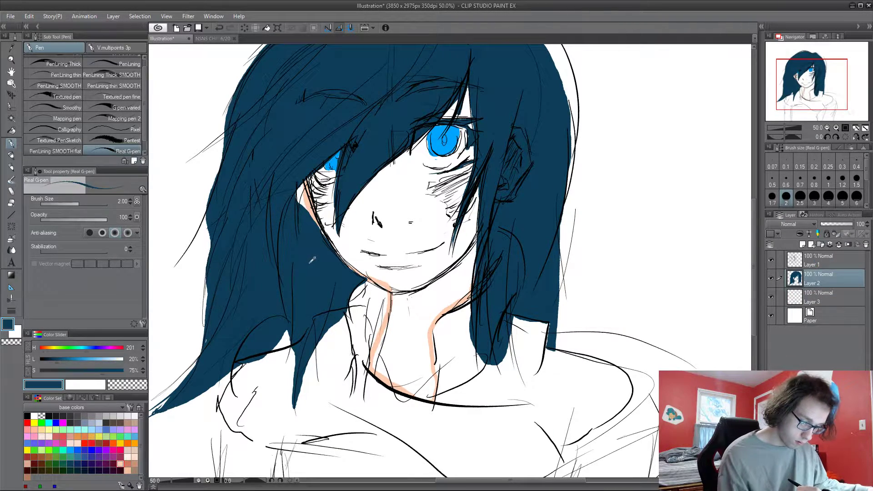
pyautogui.moveTo(304, 213)
pyautogui.mouseDown()
pyautogui.moveTo(301, 186)
pyautogui.moveTo(313, 225)
pyautogui.moveTo(301, 191)
pyautogui.moveTo(297, 207)
pyautogui.mouseUp()
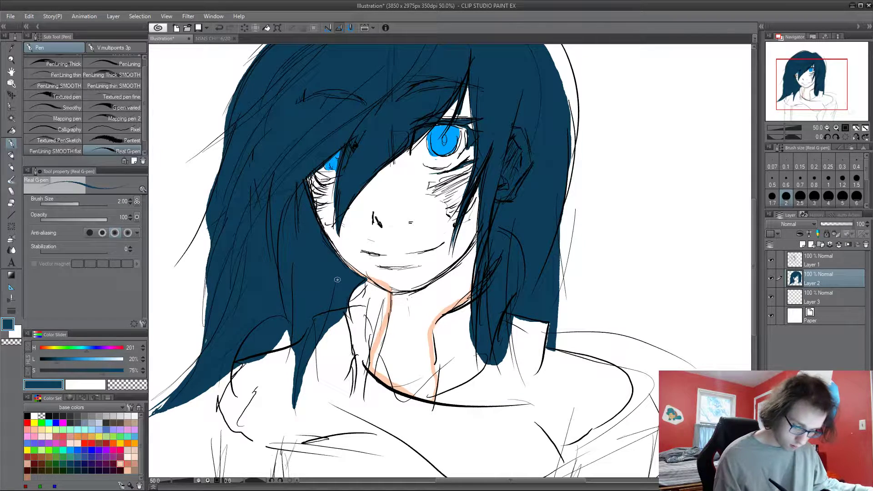
# Sample the light peach and fill the face and neck with it on the layer beneath the hair.
pyautogui.keyDown('alt'); pyautogui.click(400, 380); pyautogui.keyUp('alt')
pyautogui.press('w')
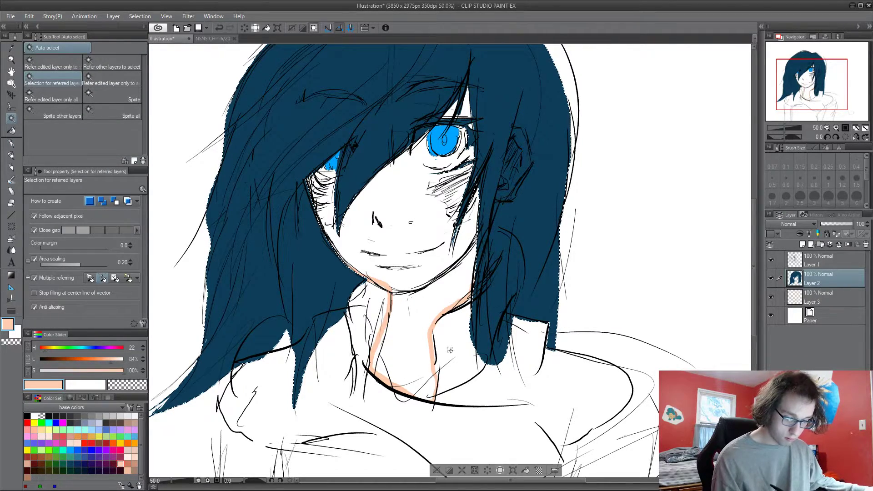
pyautogui.click(809, 293)
pyautogui.hotkey('ctrl', 'd')
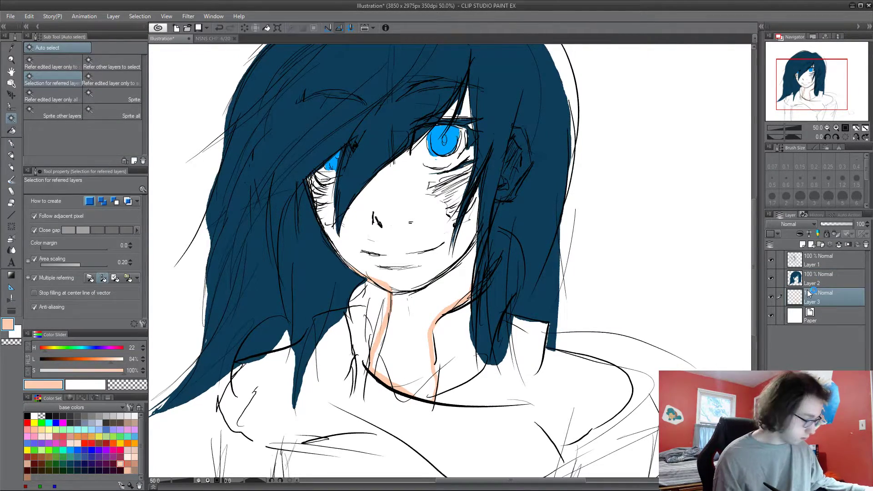
pyautogui.click(409, 342)
pyautogui.hotkey('alt', 'BackSpace')
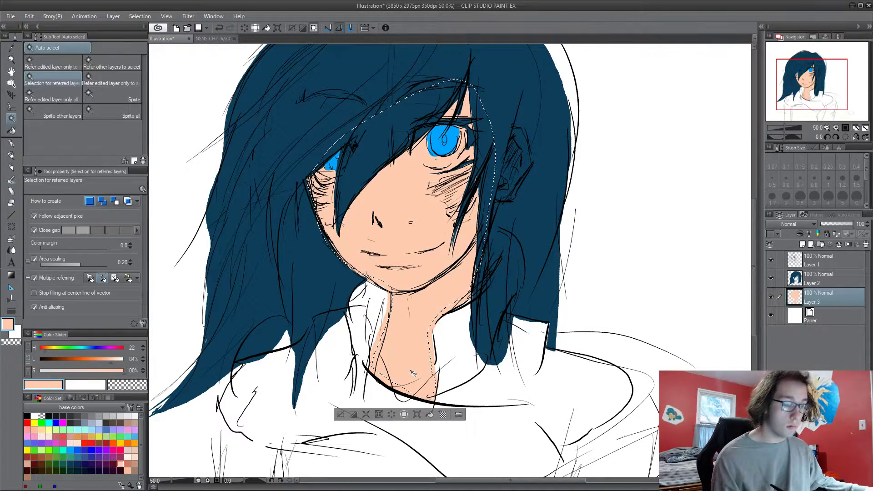
pyautogui.hotkey('ctrl', 'd')
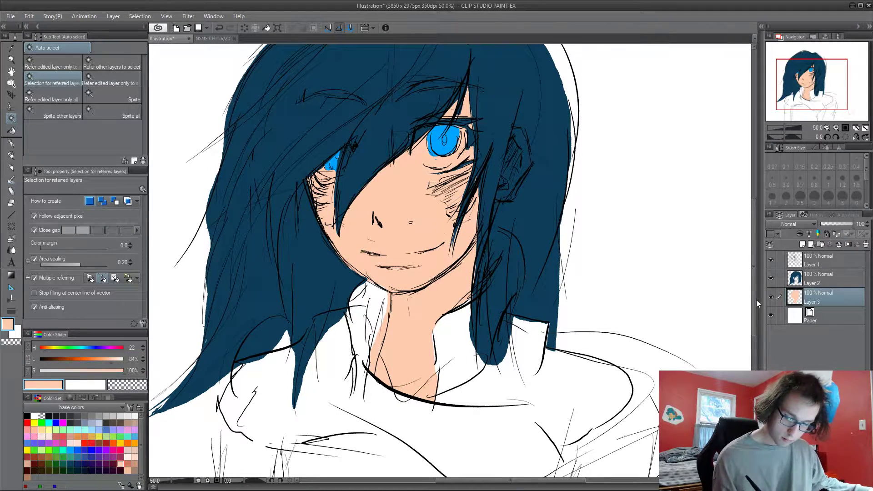
# Paint the whites of both eyes on the skin layer and touch up below the fully visible iris on the hair layer.
pyautogui.click(34, 415)
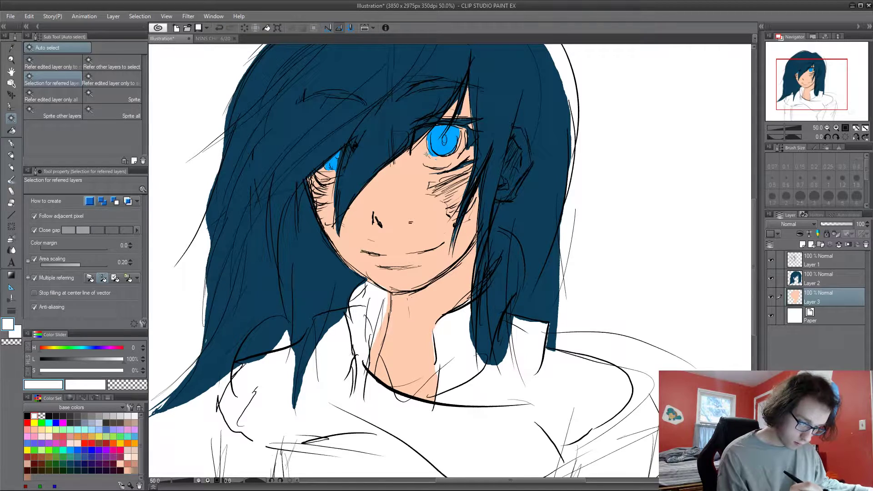
pyautogui.press('p')
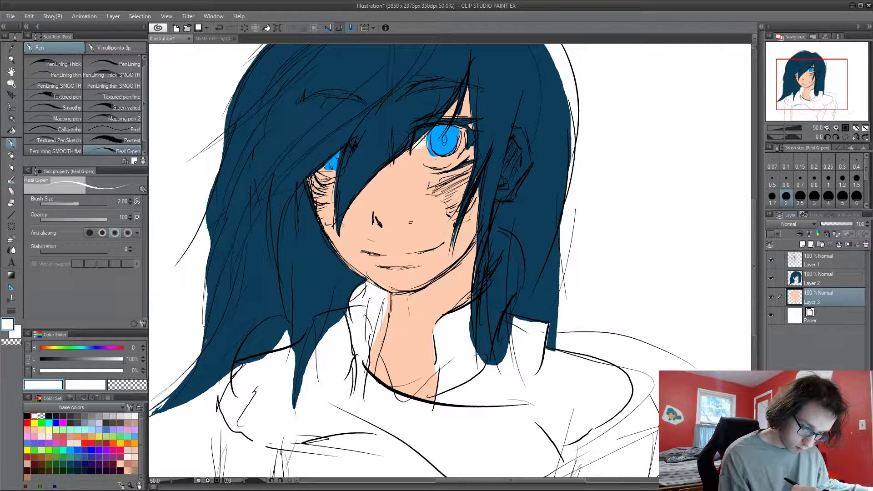
pyautogui.moveTo(424, 137)
pyautogui.mouseDown()
pyautogui.moveTo(430, 164)
pyautogui.moveTo(445, 164)
pyautogui.moveTo(457, 140)
pyautogui.mouseUp()
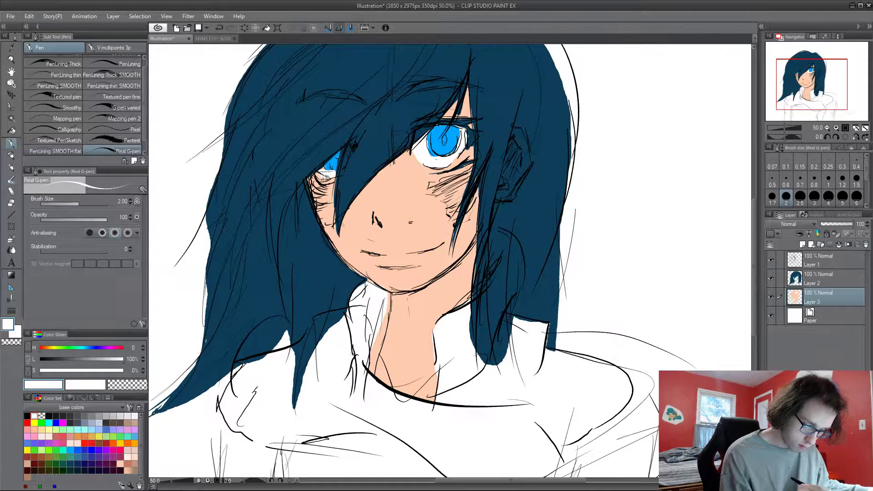
pyautogui.moveTo(330, 175)
pyautogui.mouseDown()
pyautogui.moveTo(317, 171)
pyautogui.moveTo(323, 178)
pyautogui.mouseUp()
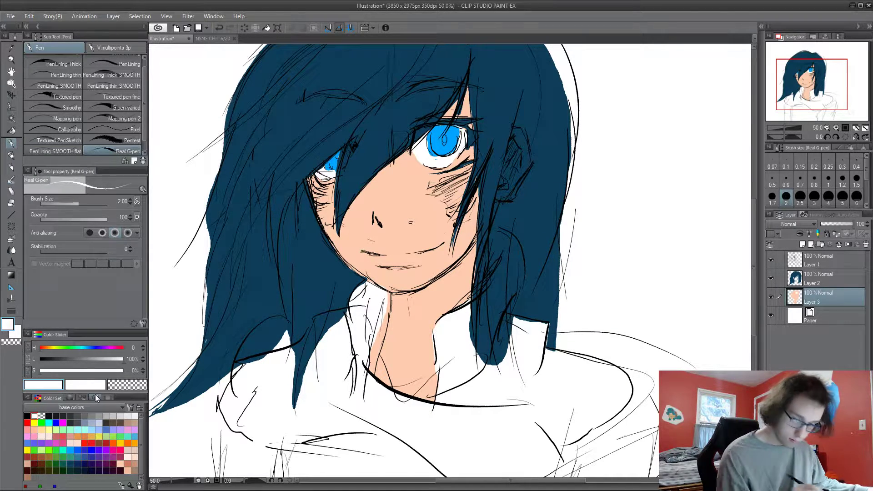
pyautogui.click(815, 273)
pyautogui.moveTo(428, 161); pyautogui.dragTo(432, 163)
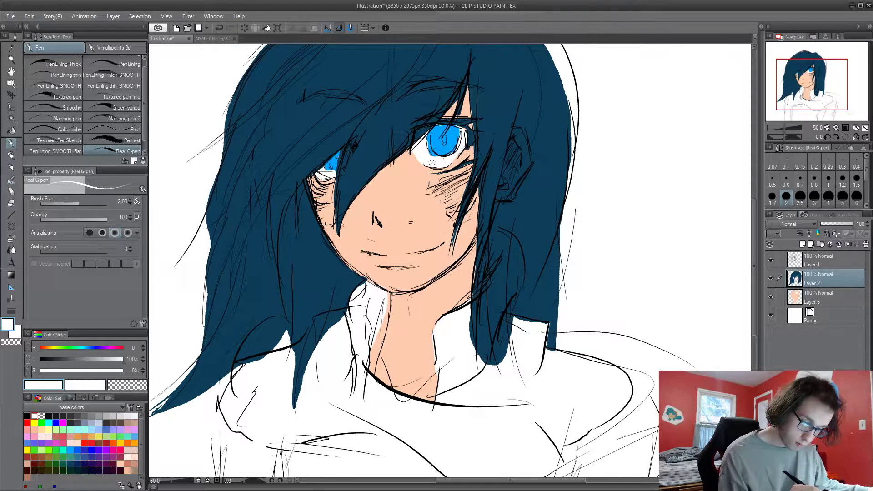
pyautogui.click(827, 298)
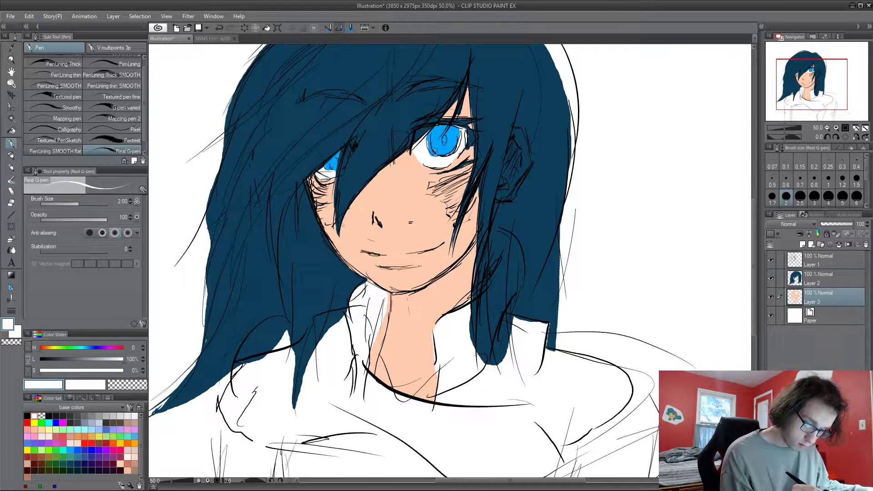
# Paint off-white patches (luminosity 95%) over the hatched marks on both cheeks on the skin layer.
pyautogui.moveTo(472, 395); pyautogui.dragTo(474, 372)
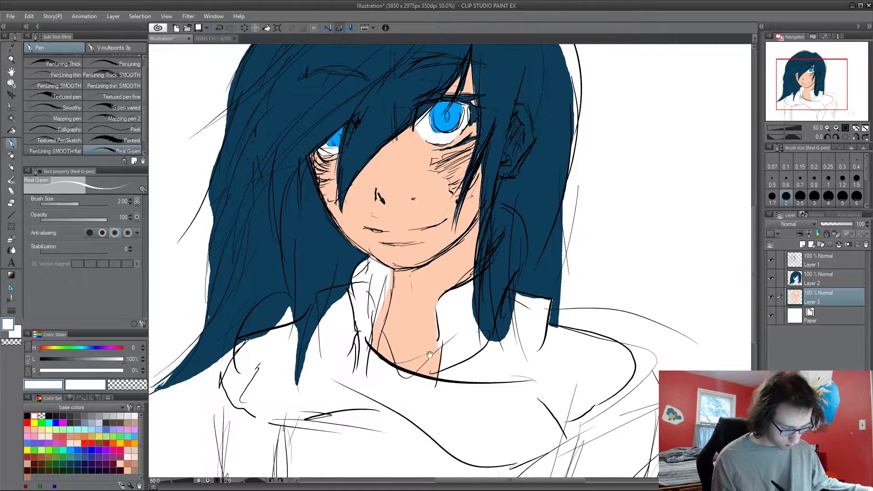
pyautogui.click(111, 415)
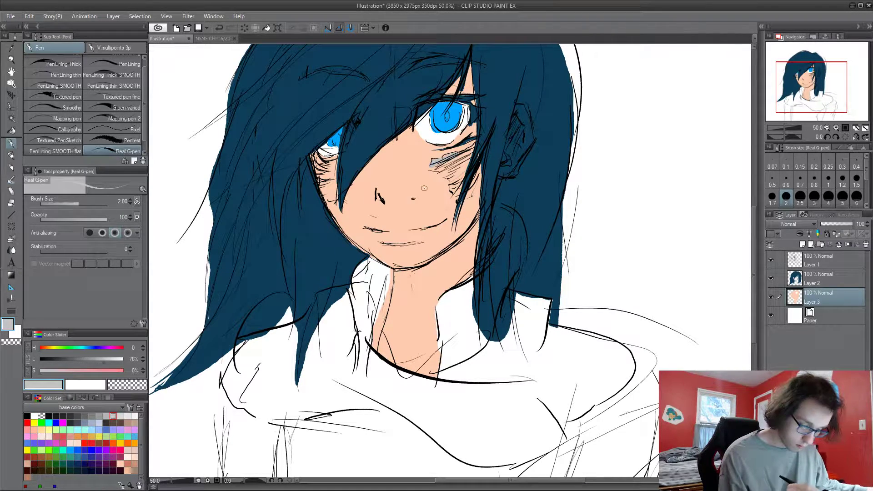
pyautogui.click(134, 416)
pyautogui.moveTo(448, 165)
pyautogui.mouseDown()
pyautogui.moveTo(465, 193)
pyautogui.moveTo(469, 186)
pyautogui.moveTo(468, 195)
pyautogui.moveTo(470, 179)
pyautogui.moveTo(461, 186)
pyautogui.moveTo(464, 157)
pyautogui.mouseUp()
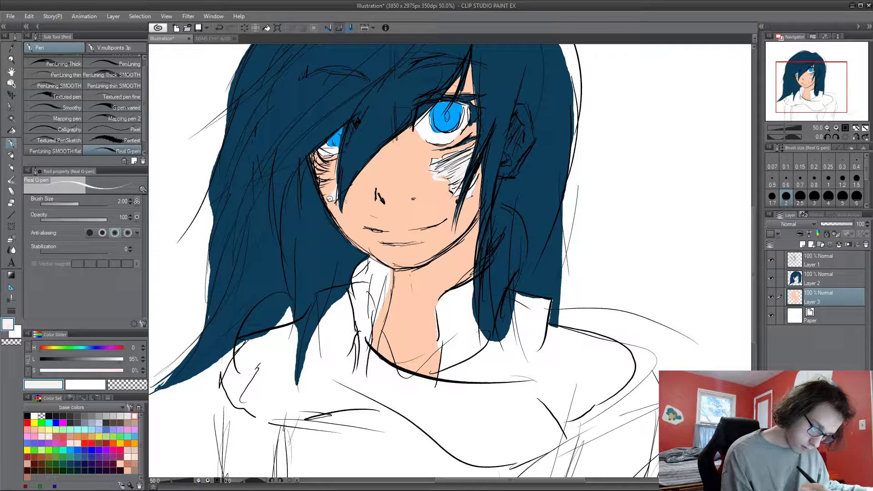
pyautogui.moveTo(330, 199)
pyautogui.mouseDown()
pyautogui.moveTo(321, 158)
pyautogui.moveTo(330, 159)
pyautogui.moveTo(334, 194)
pyautogui.mouseUp()
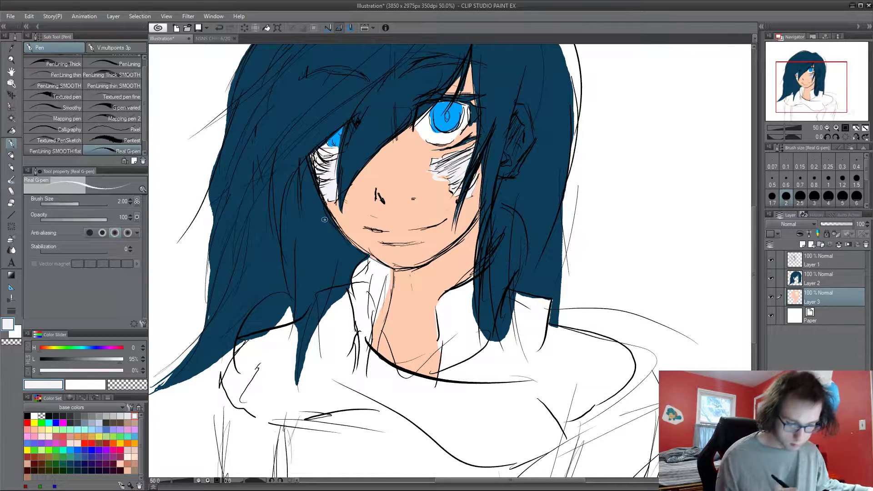
pyautogui.moveTo(480, 188)
pyautogui.mouseDown()
pyautogui.moveTo(475, 139)
pyautogui.moveTo(477, 172)
pyautogui.mouseUp()
# Outline the draped collar in warm grey (hue 21, luminosity 66%, saturation 10%) on a new layer above the skin layer.
pyautogui.moveTo(373, 281)
pyautogui.mouseDown()
pyautogui.moveTo(386, 258)
pyautogui.moveTo(372, 315)
pyautogui.moveTo(367, 312)
pyautogui.moveTo(370, 330)
pyautogui.mouseUp()
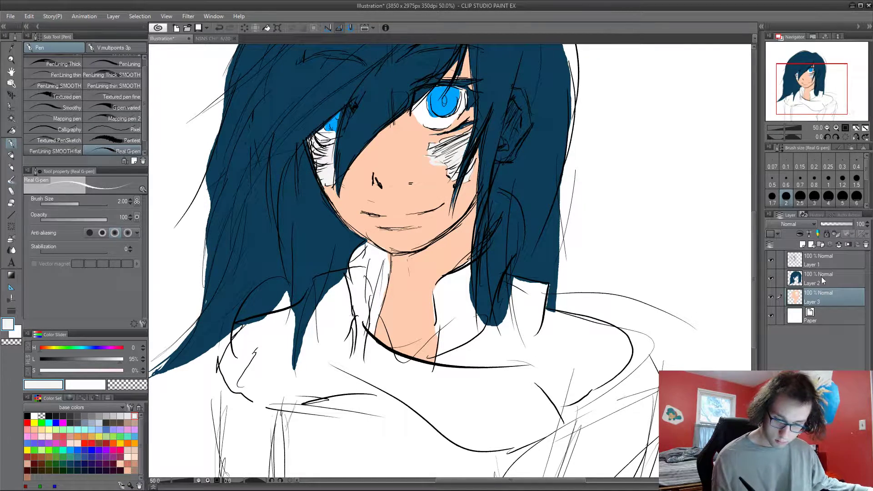
pyautogui.click(808, 247)
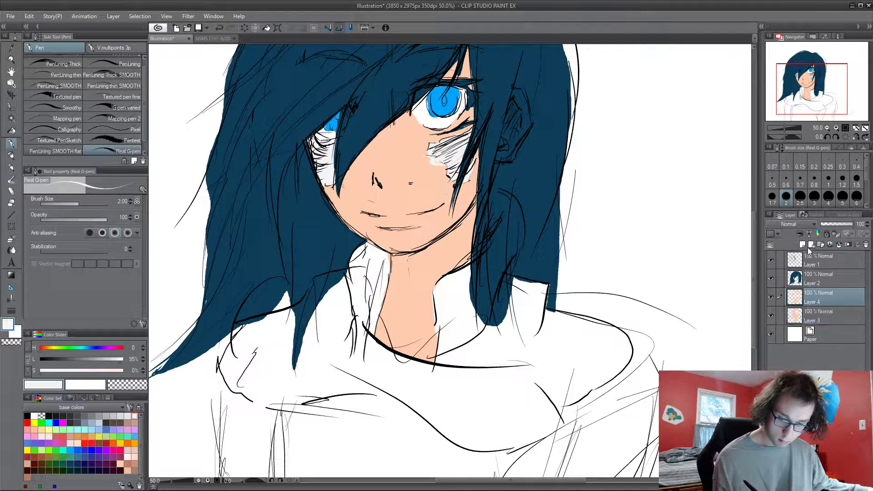
pyautogui.click(134, 422)
pyautogui.moveTo(66, 365); pyautogui.dragTo(48, 372)
pyautogui.moveTo(430, 367); pyautogui.dragTo(456, 288)
pyautogui.moveTo(415, 180)
pyautogui.mouseDown()
pyautogui.moveTo(413, 205)
pyautogui.moveTo(413, 177)
pyautogui.moveTo(388, 166)
pyautogui.moveTo(348, 218)
pyautogui.mouseUp()
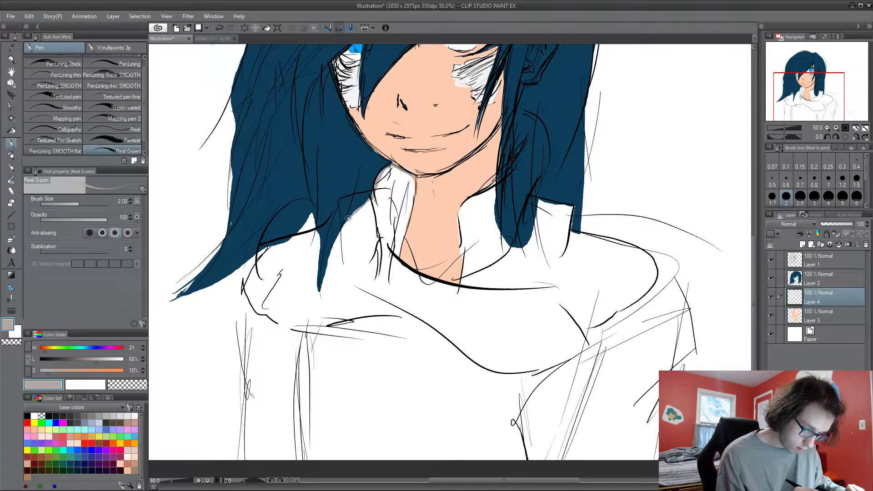
pyautogui.moveTo(327, 257)
pyautogui.mouseDown()
pyautogui.moveTo(321, 297)
pyautogui.moveTo(315, 230)
pyautogui.moveTo(271, 245)
pyautogui.moveTo(250, 272)
pyautogui.moveTo(246, 298)
pyautogui.moveTo(319, 339)
pyautogui.moveTo(423, 326)
pyautogui.moveTo(498, 355)
pyautogui.moveTo(471, 363)
pyautogui.moveTo(450, 337)
pyautogui.moveTo(478, 350)
pyautogui.moveTo(462, 336)
pyautogui.moveTo(464, 352)
pyautogui.moveTo(495, 357)
pyautogui.moveTo(484, 359)
pyautogui.moveTo(489, 336)
pyautogui.moveTo(522, 364)
pyautogui.moveTo(477, 357)
pyautogui.moveTo(489, 370)
pyautogui.moveTo(537, 370)
pyautogui.moveTo(591, 351)
pyautogui.moveTo(645, 296)
pyautogui.moveTo(651, 267)
pyautogui.moveTo(573, 231)
pyautogui.mouseUp()
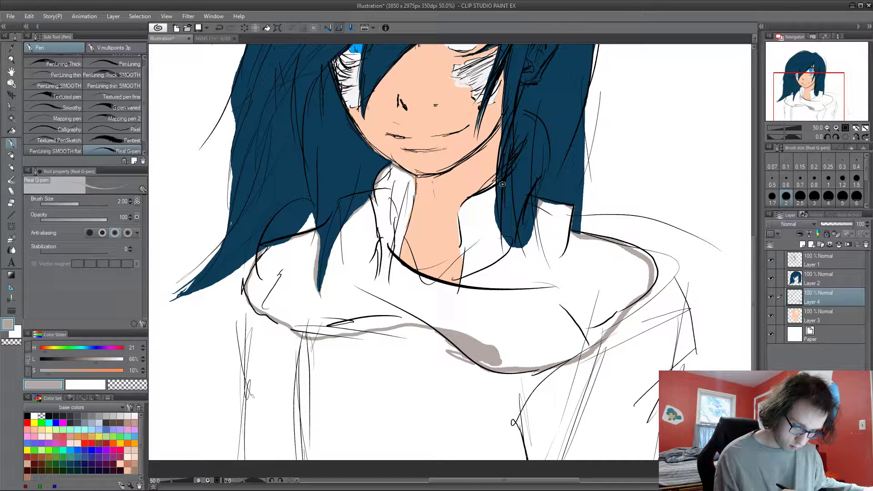
pyautogui.moveTo(502, 184)
pyautogui.mouseDown()
pyautogui.moveTo(464, 206)
pyautogui.moveTo(455, 280)
pyautogui.moveTo(400, 259)
pyautogui.moveTo(393, 248)
pyautogui.moveTo(408, 230)
pyautogui.moveTo(399, 246)
pyautogui.moveTo(413, 179)
pyautogui.moveTo(410, 210)
pyautogui.mouseUp()
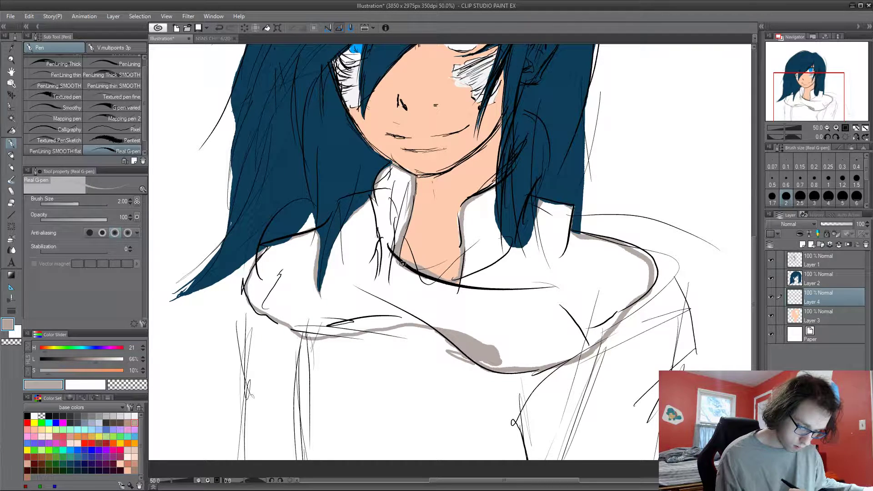
pyautogui.moveTo(402, 264)
pyautogui.mouseDown()
pyautogui.moveTo(448, 284)
pyautogui.moveTo(425, 278)
pyautogui.moveTo(459, 281)
pyautogui.mouseUp()
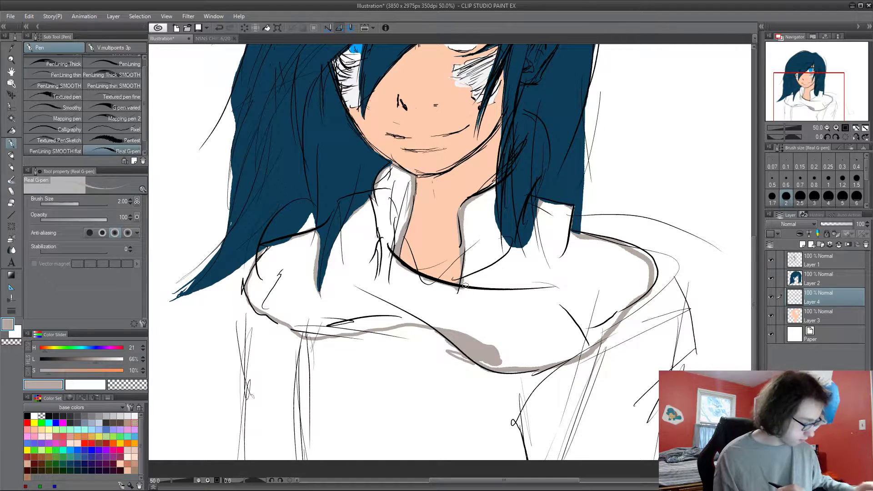
# Auto-select the area inside the collar outline, fill it with the warm grey and deselect.
pyautogui.press('w')
pyautogui.click(494, 319)
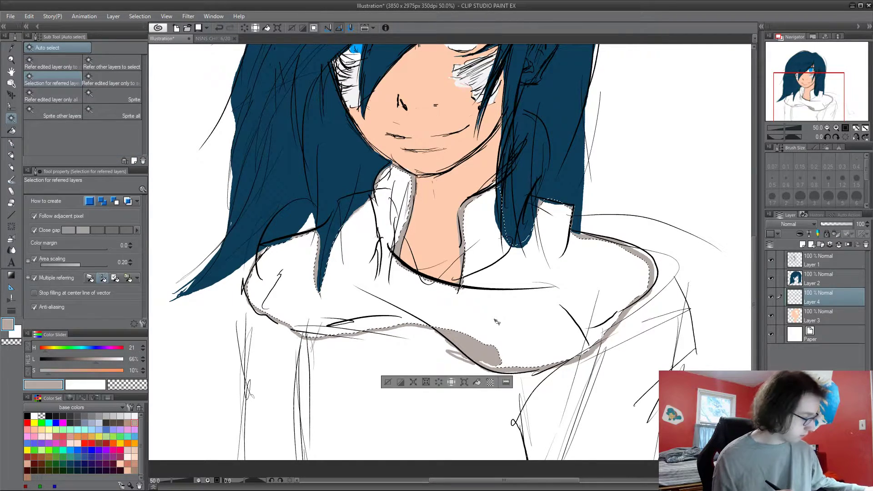
pyautogui.hotkey('alt', 'BackSpace')
pyautogui.hotkey('ctrl', 'd')
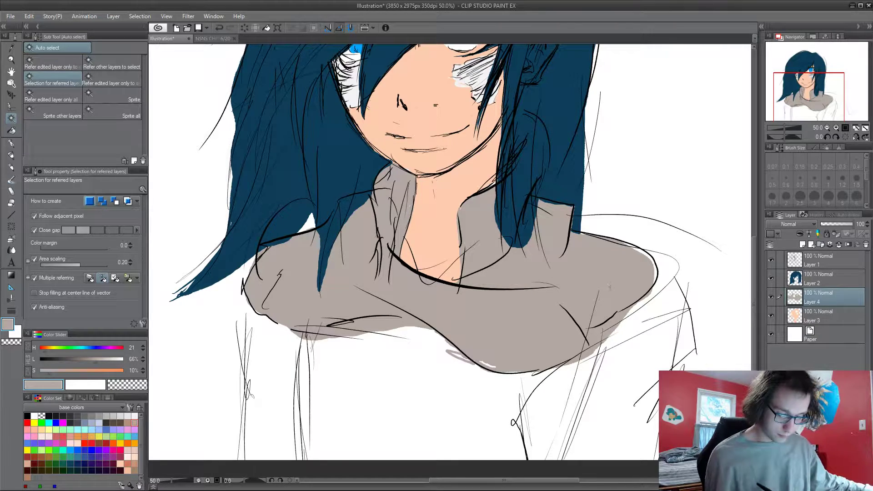
# Close the second open document, then fill the remaining gaps and erase the overspill along the collar's edges.
pyautogui.click(235, 38)
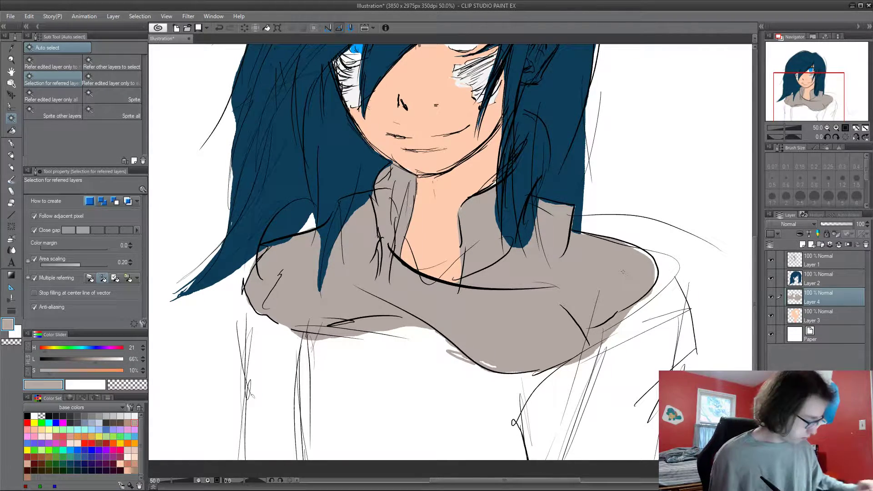
pyautogui.press('p')
pyautogui.moveTo(643, 287)
pyautogui.mouseDown()
pyautogui.moveTo(655, 269)
pyautogui.moveTo(642, 252)
pyautogui.moveTo(596, 237)
pyautogui.mouseUp()
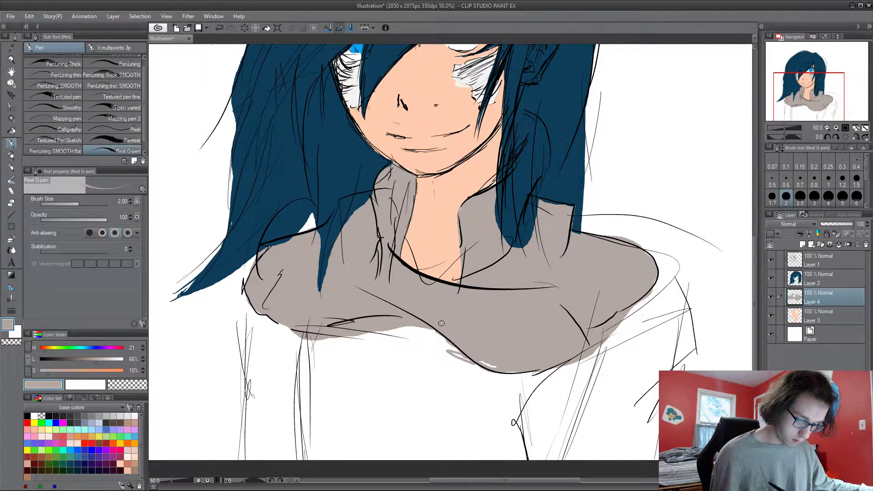
pyautogui.moveTo(437, 338); pyautogui.dragTo(490, 364)
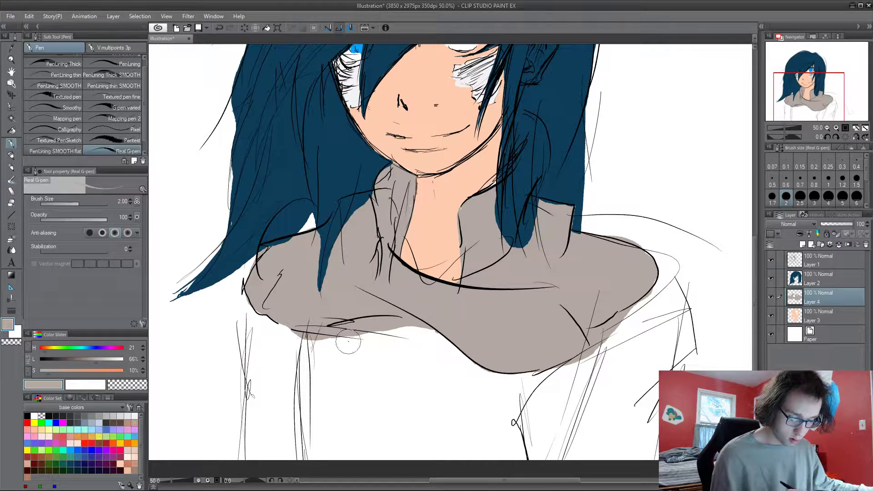
pyautogui.moveTo(435, 339)
pyautogui.mouseDown()
pyautogui.moveTo(420, 329)
pyautogui.moveTo(382, 328)
pyautogui.moveTo(320, 341)
pyautogui.moveTo(368, 328)
pyautogui.moveTo(270, 345)
pyautogui.moveTo(440, 330)
pyautogui.mouseUp()
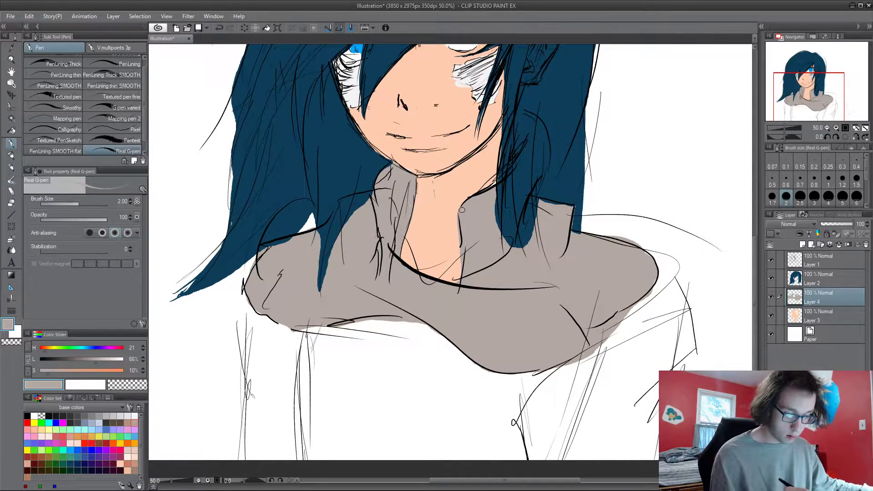
# Thin the hair lock over the collar into narrow strands on the hair layer and fill the exposed collar with warm grey.
pyautogui.click(819, 275)
pyautogui.moveTo(507, 228)
pyautogui.mouseDown()
pyautogui.moveTo(511, 178)
pyautogui.moveTo(512, 267)
pyautogui.moveTo(513, 214)
pyautogui.moveTo(518, 261)
pyautogui.moveTo(540, 208)
pyautogui.moveTo(518, 247)
pyautogui.mouseUp()
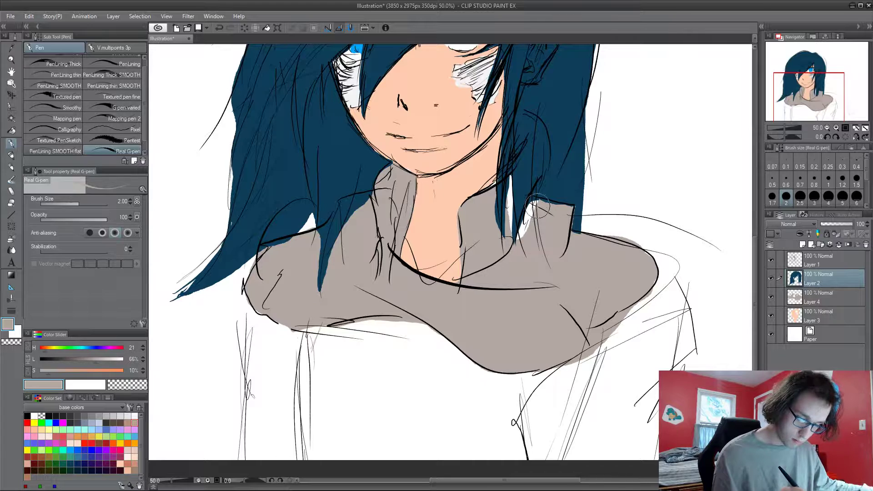
pyautogui.click(828, 299)
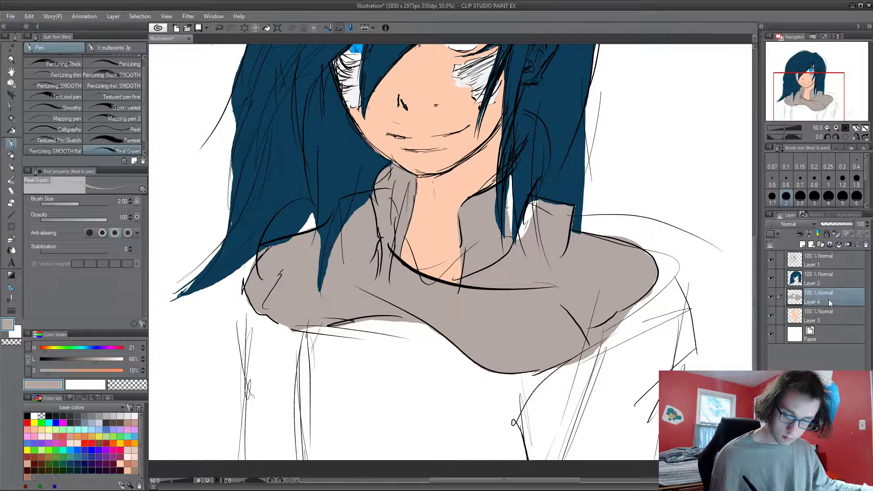
pyautogui.moveTo(537, 205)
pyautogui.mouseDown()
pyautogui.moveTo(534, 225)
pyautogui.moveTo(537, 208)
pyautogui.moveTo(508, 222)
pyautogui.mouseUp()
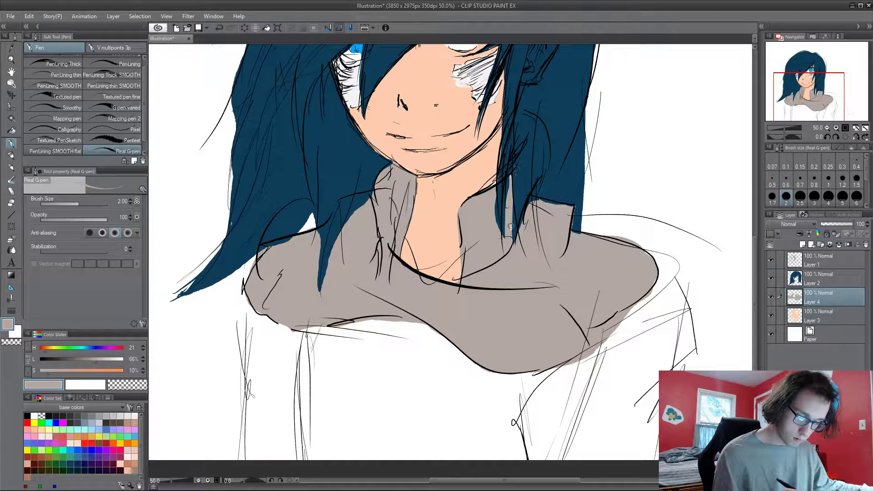
# Erase the hair colour over the ear on the hair layer and the old ear sketch on the line layer.
pyautogui.scroll(-2, 394, 252)
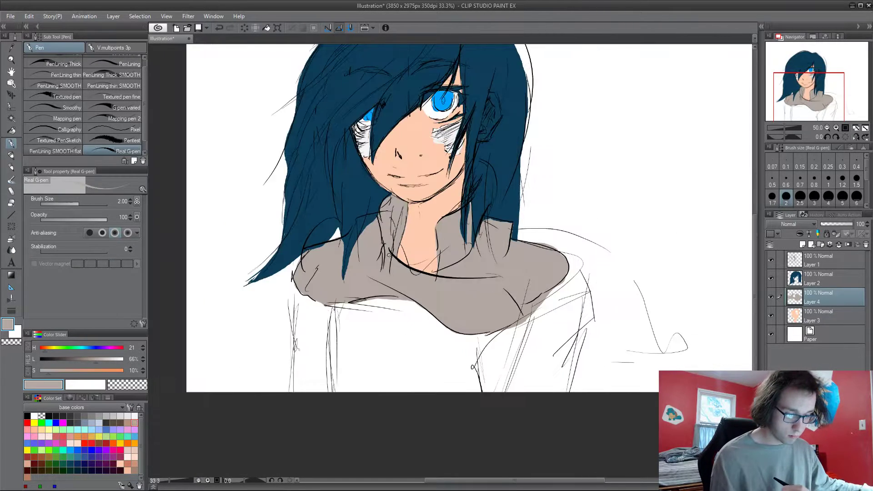
pyautogui.moveTo(463, 269); pyautogui.dragTo(481, 318)
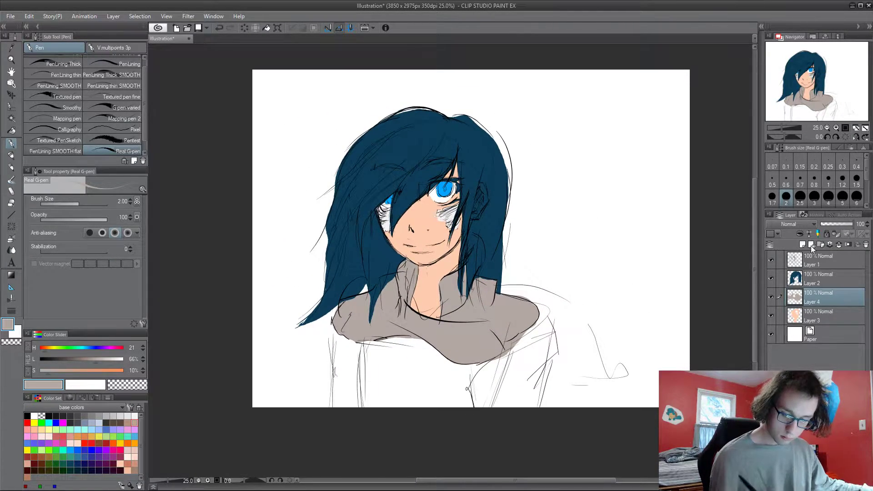
pyautogui.click(818, 278)
pyautogui.scroll(4, 473, 214)
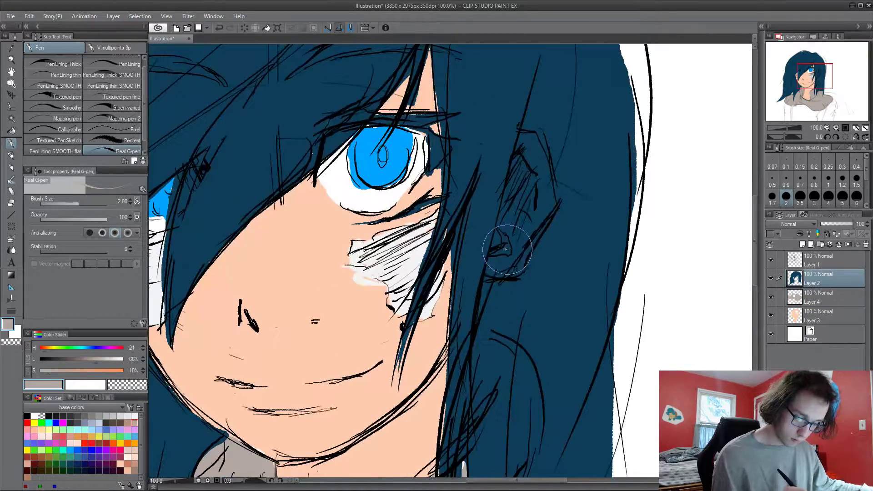
pyautogui.moveTo(506, 249)
pyautogui.mouseDown()
pyautogui.moveTo(530, 202)
pyautogui.moveTo(512, 229)
pyautogui.moveTo(526, 141)
pyautogui.moveTo(501, 256)
pyautogui.moveTo(529, 140)
pyautogui.moveTo(535, 217)
pyautogui.moveTo(513, 246)
pyautogui.mouseUp()
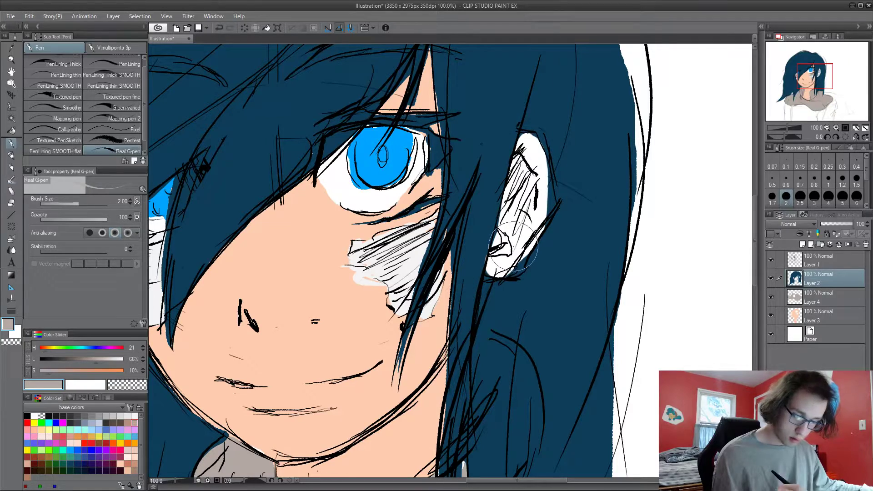
pyautogui.click(830, 259)
pyautogui.moveTo(543, 171)
pyautogui.mouseDown()
pyautogui.moveTo(544, 239)
pyautogui.moveTo(550, 105)
pyautogui.moveTo(501, 292)
pyautogui.moveTo(516, 210)
pyautogui.mouseUp()
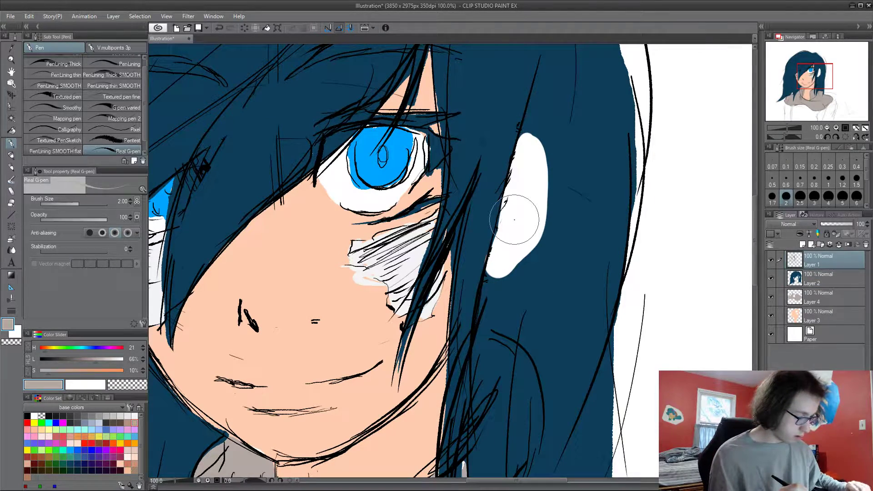
# Redraw the ear's outline and inner folds in black on the line layer.
pyautogui.click(27, 415)
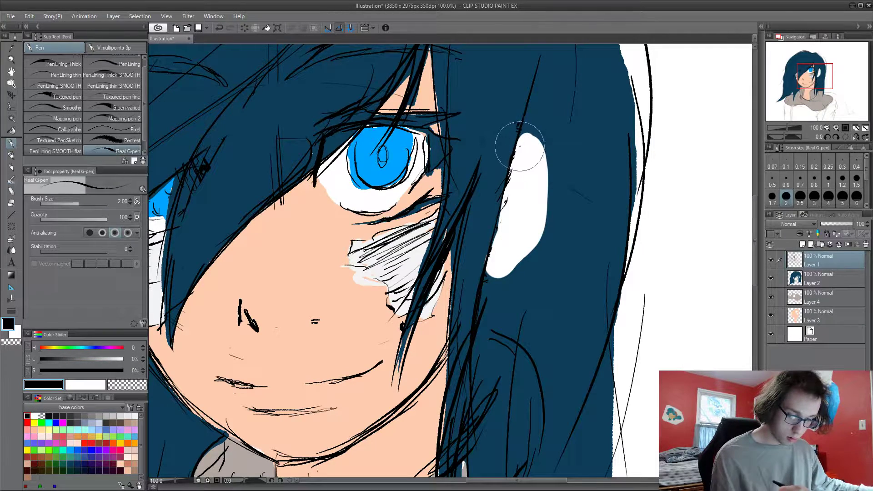
pyautogui.moveTo(509, 157)
pyautogui.mouseDown()
pyautogui.moveTo(525, 142)
pyautogui.moveTo(538, 145)
pyautogui.moveTo(548, 161)
pyautogui.moveTo(544, 207)
pyautogui.mouseUp()
pyautogui.moveTo(545, 166)
pyautogui.mouseDown()
pyautogui.moveTo(542, 229)
pyautogui.moveTo(504, 265)
pyautogui.moveTo(492, 258)
pyautogui.moveTo(506, 264)
pyautogui.moveTo(521, 254)
pyautogui.moveTo(501, 220)
pyautogui.moveTo(495, 246)
pyautogui.mouseUp()
pyautogui.moveTo(507, 213)
pyautogui.mouseDown()
pyautogui.moveTo(500, 238)
pyautogui.moveTo(511, 200)
pyautogui.mouseUp()
pyautogui.moveTo(511, 170)
pyautogui.mouseDown()
pyautogui.moveTo(487, 292)
pyautogui.moveTo(480, 281)
pyautogui.moveTo(494, 243)
pyautogui.moveTo(502, 242)
pyautogui.moveTo(495, 258)
pyautogui.moveTo(504, 259)
pyautogui.moveTo(540, 227)
pyautogui.moveTo(530, 269)
pyautogui.moveTo(536, 251)
pyautogui.moveTo(512, 278)
pyautogui.moveTo(528, 176)
pyautogui.mouseUp()
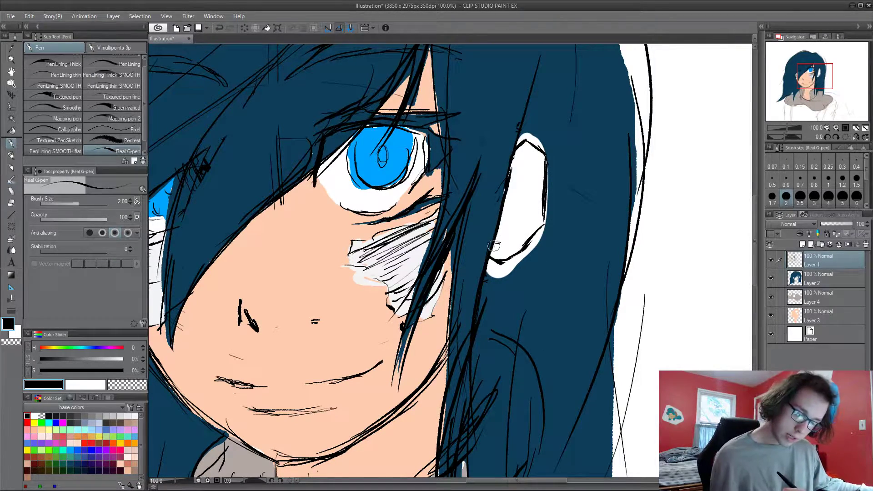
pyautogui.moveTo(505, 239); pyautogui.dragTo(489, 250)
pyautogui.moveTo(499, 221); pyautogui.dragTo(505, 245)
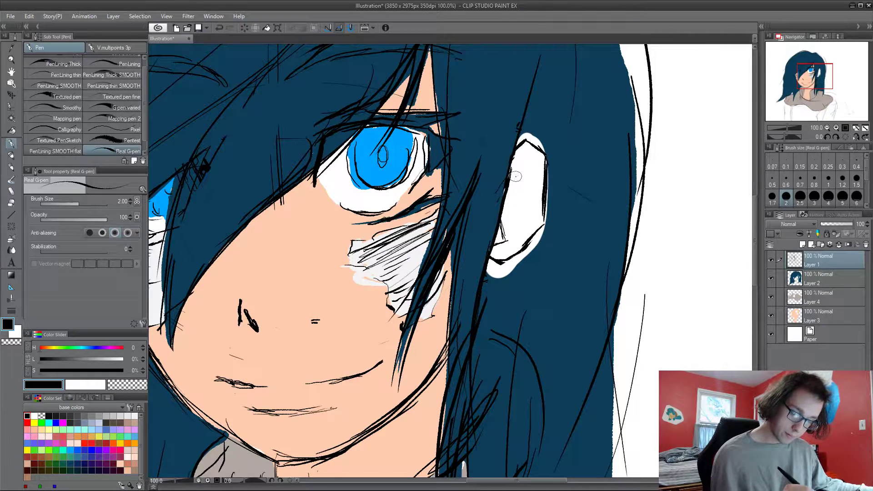
pyautogui.moveTo(513, 180)
pyautogui.mouseDown()
pyautogui.moveTo(528, 154)
pyautogui.moveTo(520, 165)
pyautogui.moveTo(524, 155)
pyautogui.moveTo(538, 203)
pyautogui.mouseUp()
pyautogui.moveTo(494, 247)
pyautogui.mouseDown()
pyautogui.moveTo(505, 207)
pyautogui.moveTo(527, 177)
pyautogui.moveTo(512, 209)
pyautogui.moveTo(520, 221)
pyautogui.moveTo(511, 216)
pyautogui.mouseUp()
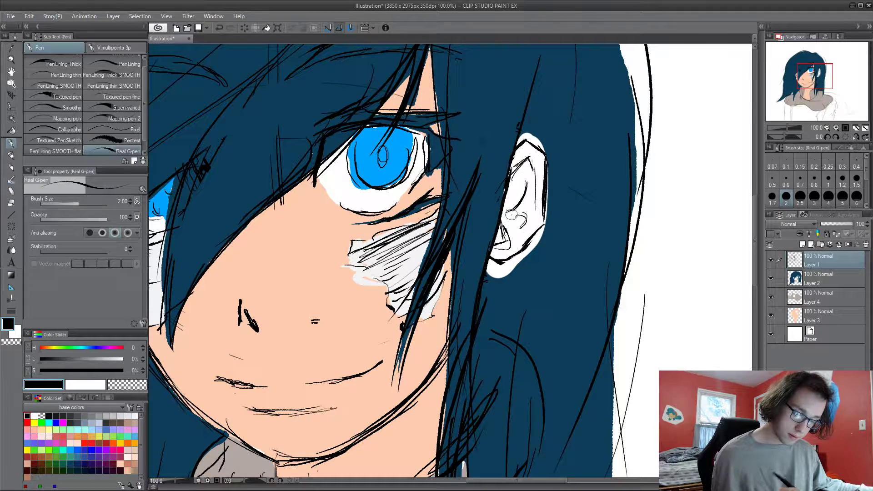
# Sample the dark blue hair colour and paint it up to the ear's new outline on the hair layer.
pyautogui.click(825, 280)
pyautogui.keyDown('alt'); pyautogui.click(586, 117); pyautogui.keyUp('alt')
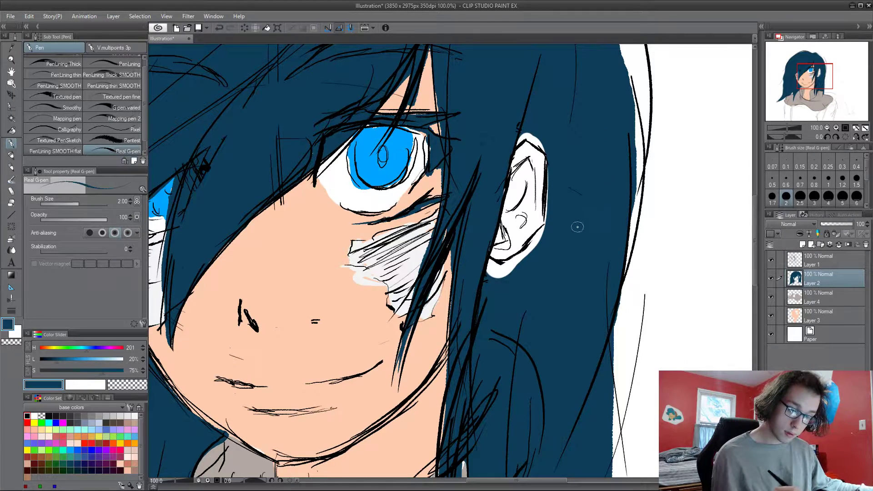
pyautogui.moveTo(532, 171)
pyautogui.mouseDown()
pyautogui.moveTo(543, 142)
pyautogui.moveTo(534, 239)
pyautogui.moveTo(540, 151)
pyautogui.moveTo(555, 101)
pyautogui.moveTo(535, 276)
pyautogui.moveTo(528, 175)
pyautogui.moveTo(540, 92)
pyautogui.moveTo(533, 184)
pyautogui.moveTo(545, 136)
pyautogui.moveTo(524, 228)
pyautogui.moveTo(537, 218)
pyautogui.moveTo(513, 252)
pyautogui.moveTo(534, 241)
pyautogui.moveTo(523, 260)
pyautogui.moveTo(520, 235)
pyautogui.moveTo(503, 252)
pyautogui.moveTo(508, 227)
pyautogui.moveTo(485, 303)
pyautogui.moveTo(503, 214)
pyautogui.moveTo(517, 207)
pyautogui.moveTo(509, 257)
pyautogui.moveTo(504, 247)
pyautogui.moveTo(532, 210)
pyautogui.moveTo(534, 218)
pyautogui.moveTo(535, 159)
pyautogui.moveTo(523, 148)
pyautogui.moveTo(501, 244)
pyautogui.moveTo(534, 153)
pyautogui.moveTo(537, 195)
pyautogui.moveTo(533, 220)
pyautogui.moveTo(537, 159)
pyautogui.moveTo(513, 162)
pyautogui.mouseUp()
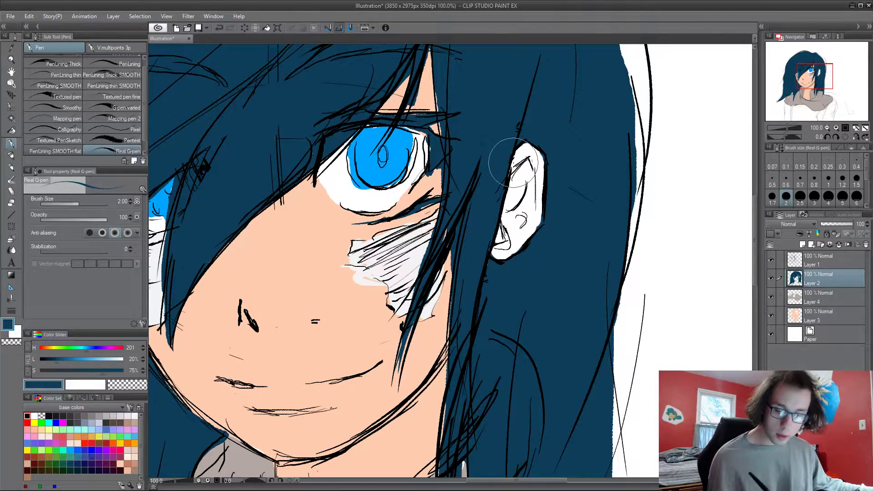
# Sample the face's light peach and colour the ear with it on the skin layer.
pyautogui.click(820, 298)
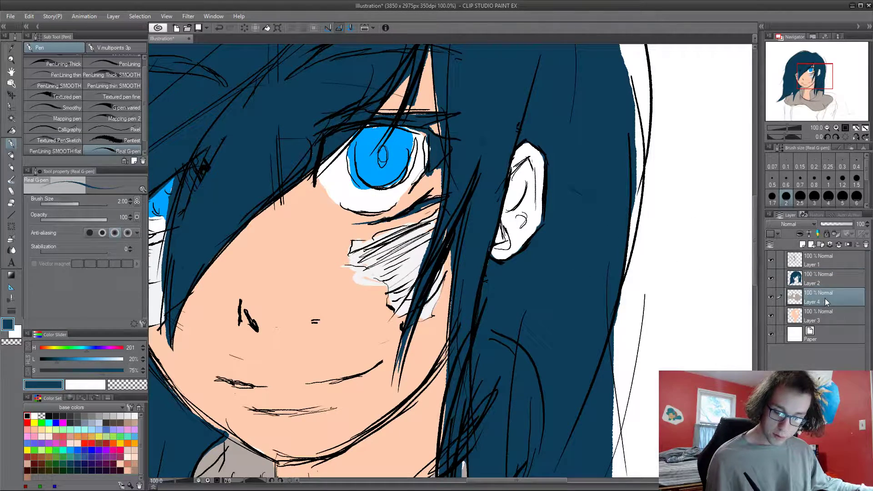
pyautogui.click(837, 260)
pyautogui.click(822, 318)
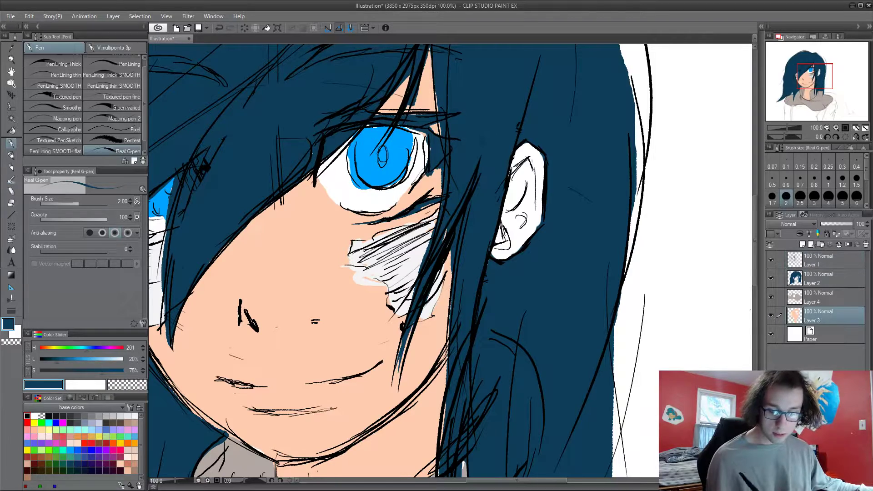
pyautogui.keyDown('alt'); pyautogui.click(362, 309); pyautogui.keyUp('alt')
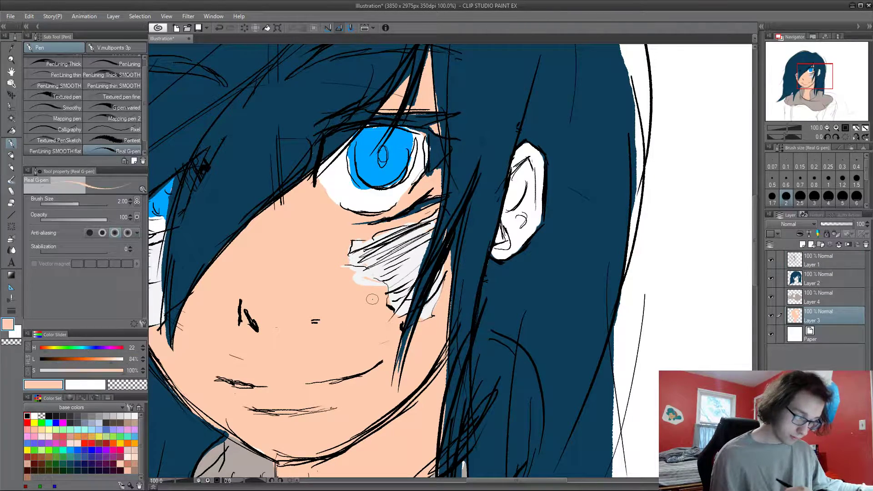
pyautogui.moveTo(527, 158)
pyautogui.mouseDown()
pyautogui.moveTo(500, 255)
pyautogui.moveTo(500, 213)
pyautogui.moveTo(539, 166)
pyautogui.moveTo(525, 235)
pyautogui.moveTo(539, 197)
pyautogui.mouseUp()
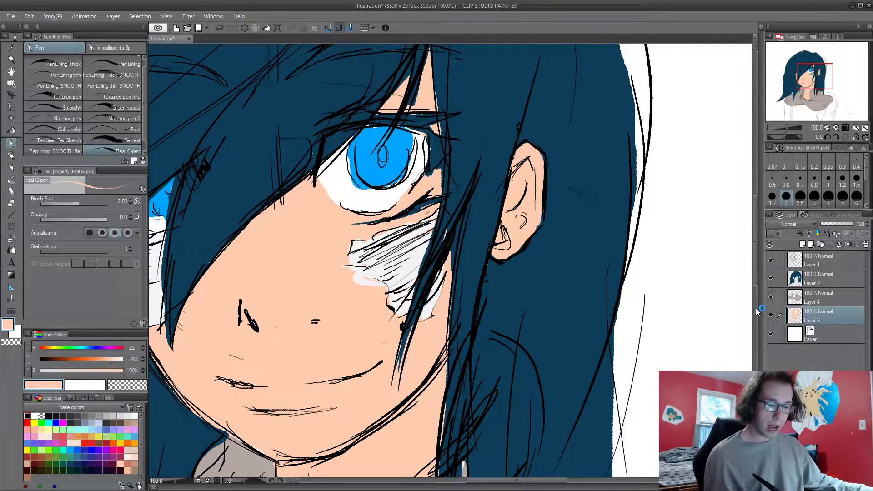
pyautogui.hotkey('ctrl', '-')
pyautogui.hotkey('ctrl', '-')
pyautogui.hotkey('ctrl', '+')
pyautogui.hotkey('ctrl', '-')
pyautogui.hotkey('ctrl', '-')
pyautogui.moveTo(566, 355); pyautogui.dragTo(607, 256)
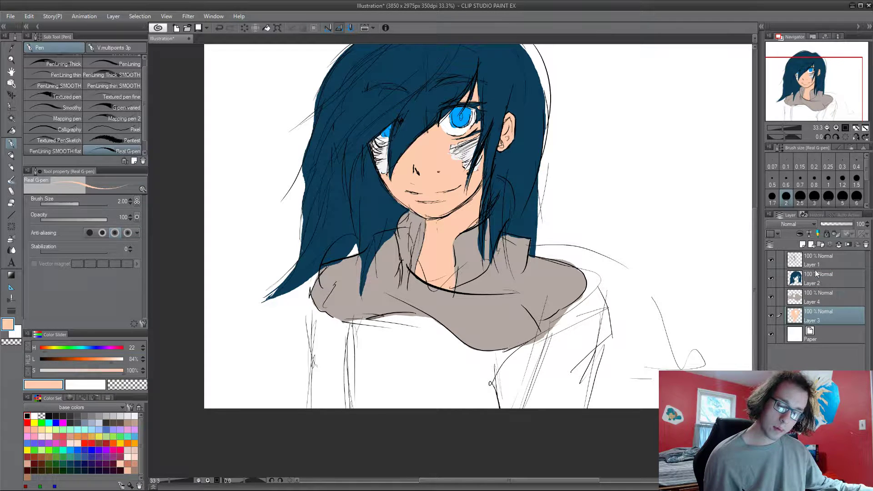
# Recolour the collar layer to a muted maroon with a hue and saturation adjustment.
pyautogui.click(814, 302)
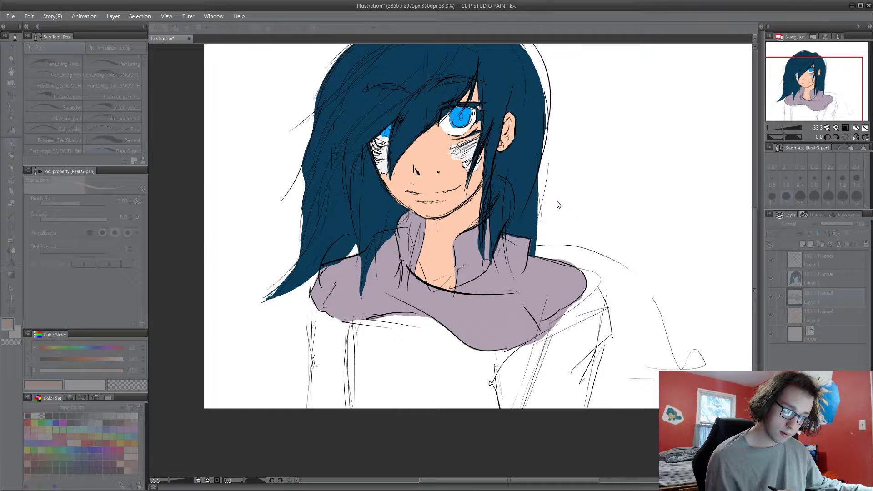
pyautogui.moveTo(612, 223); pyautogui.dragTo(572, 233)
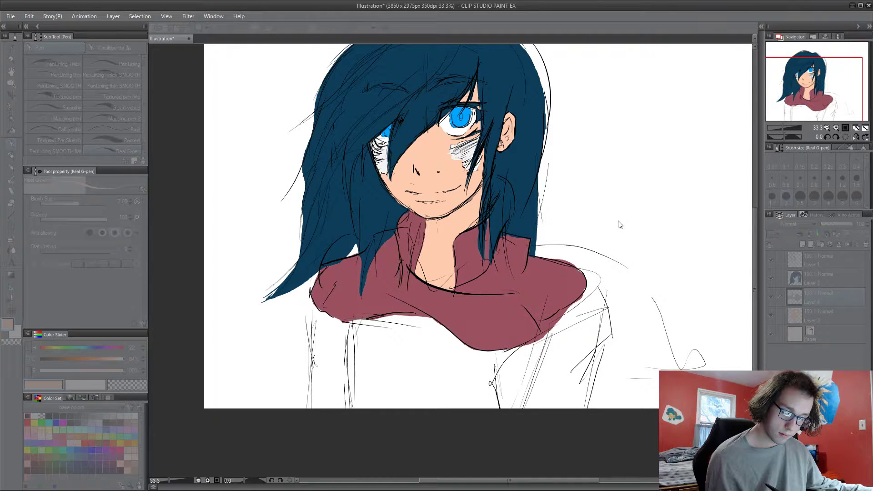
pyautogui.press('Return')
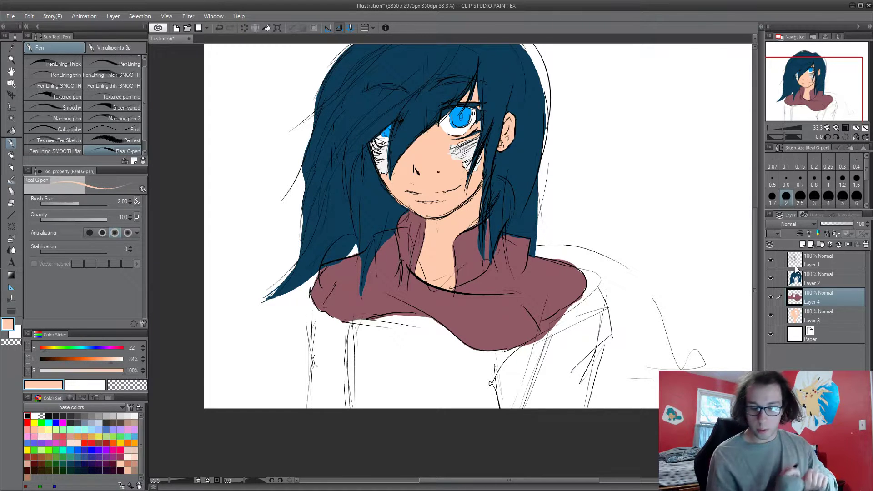
# Add a new vector layer directly below the collar layer and choose light blue as the drawing colour.
pyautogui.click(817, 308)
pyautogui.click(811, 245)
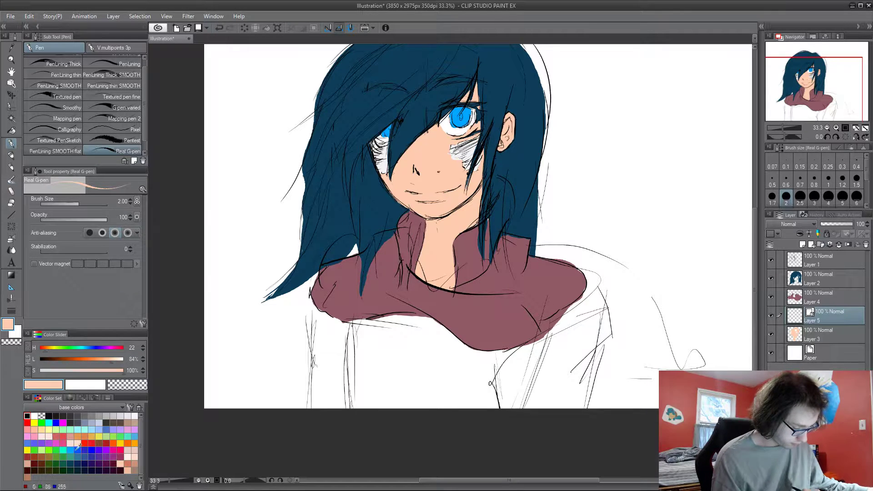
pyautogui.click(135, 437)
pyautogui.click(98, 423)
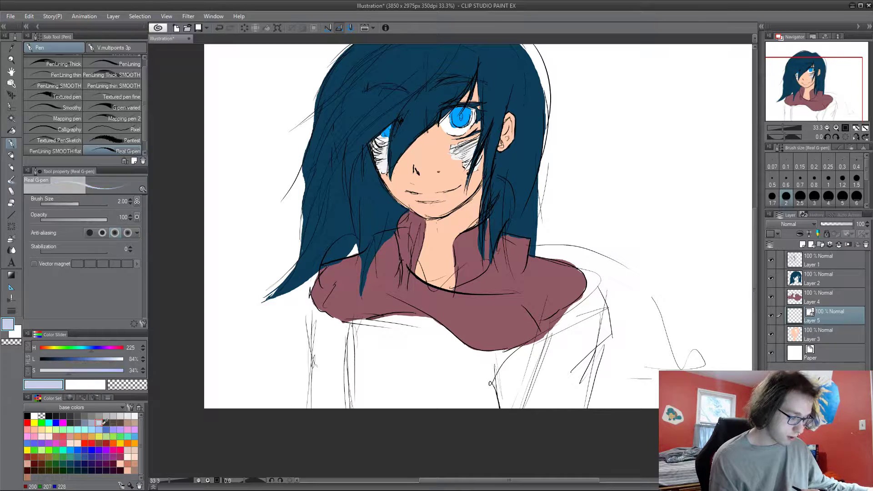
pyautogui.click(106, 429)
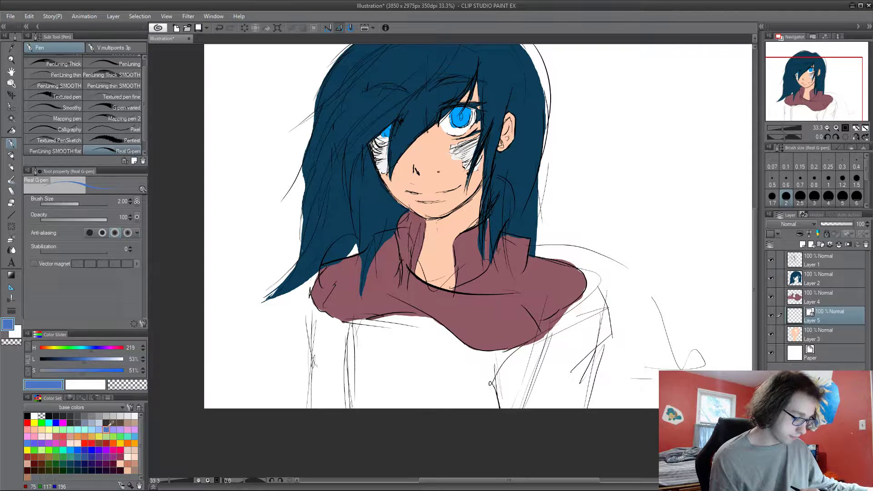
pyautogui.click(99, 429)
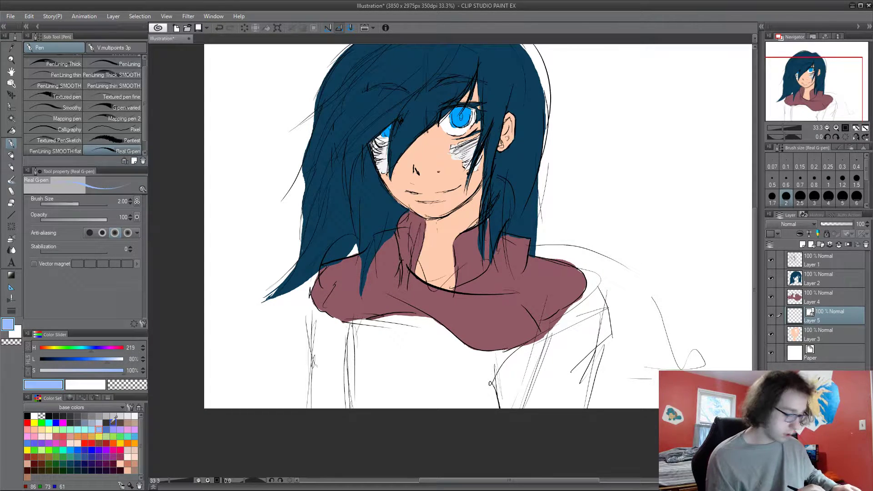
# Draw light blue boundary lines along both outer sides of the torso on the vector layer with the Real G-pen.
pyautogui.moveTo(313, 303); pyautogui.dragTo(313, 385)
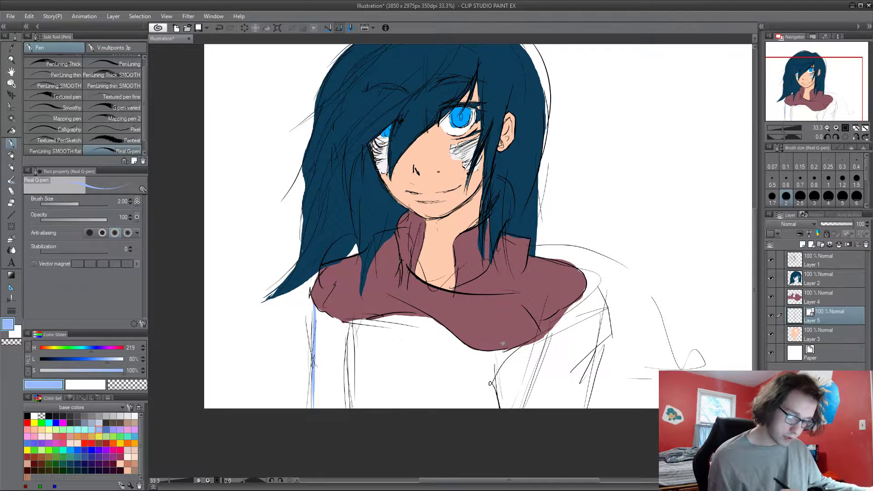
pyautogui.moveTo(585, 276)
pyautogui.mouseDown()
pyautogui.moveTo(604, 358)
pyautogui.moveTo(588, 408)
pyautogui.mouseUp()
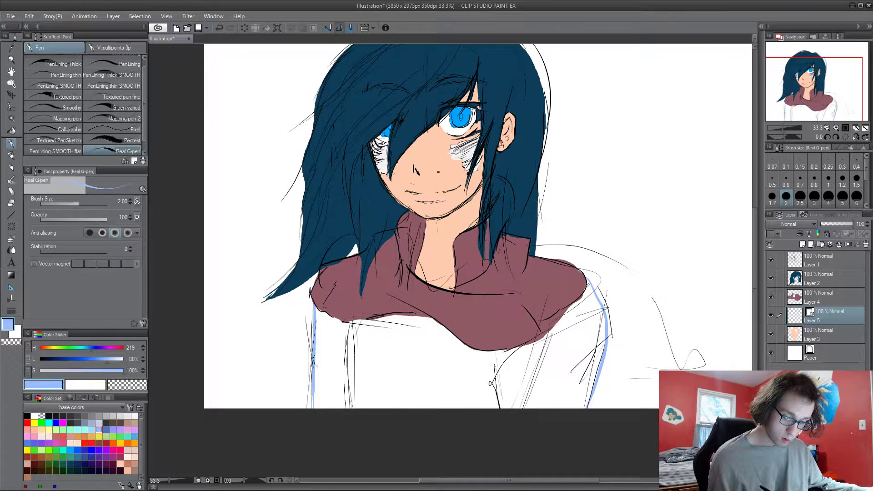
pyautogui.moveTo(432, 286); pyautogui.dragTo(454, 284)
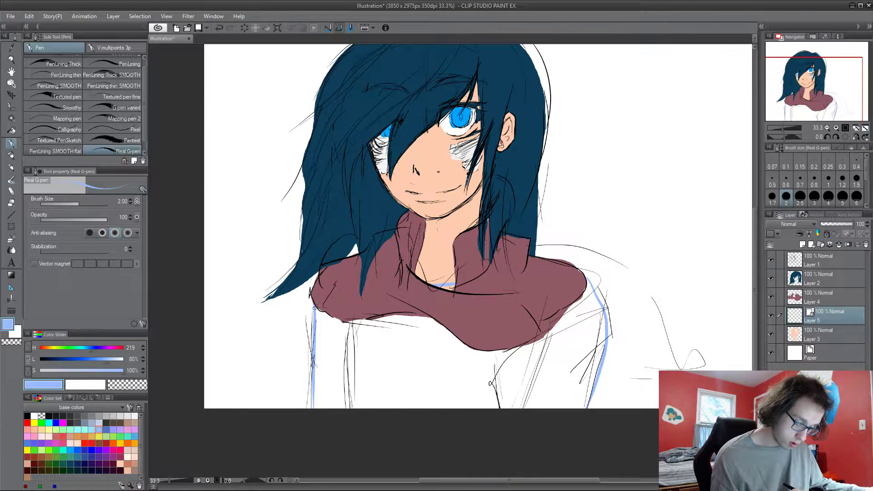
pyautogui.hotkey('ctrl', 'z')
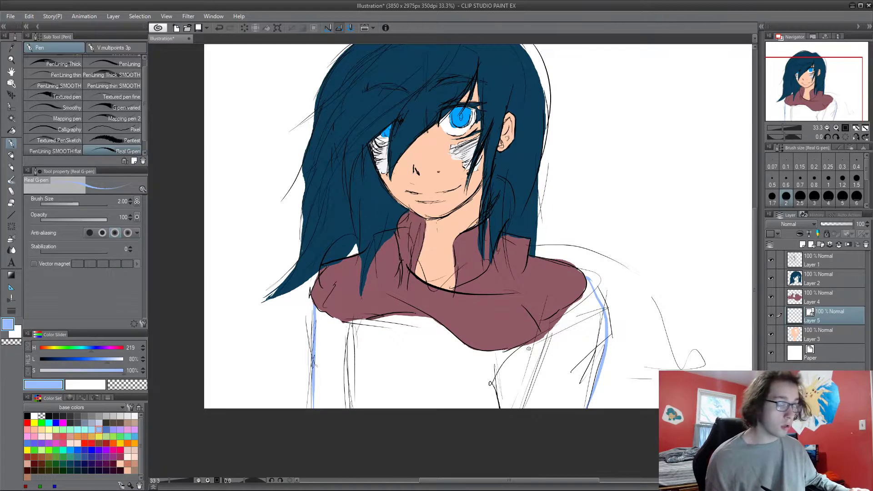
# Auto-select the torso area, fill it with light blue on a new layer, and merge that onto the boundary line layer.
pyautogui.press('w')
pyautogui.click(544, 379)
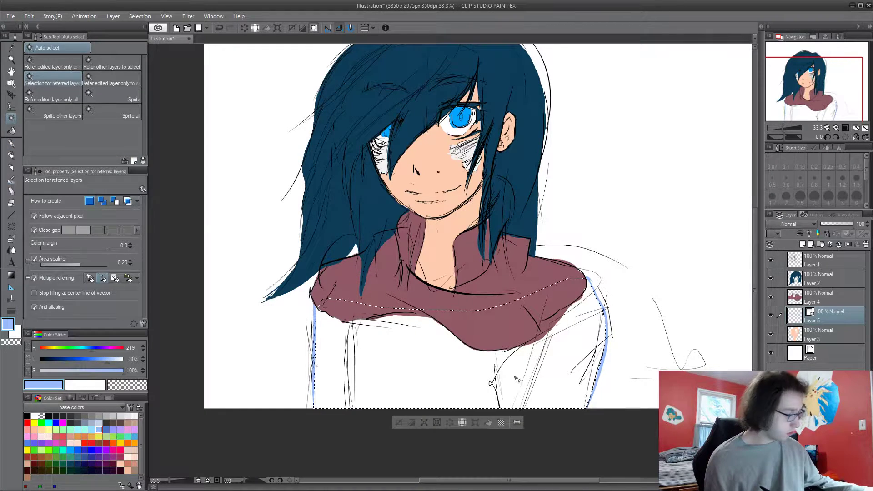
pyautogui.click(804, 246)
pyautogui.hotkey('alt', 'BackSpace')
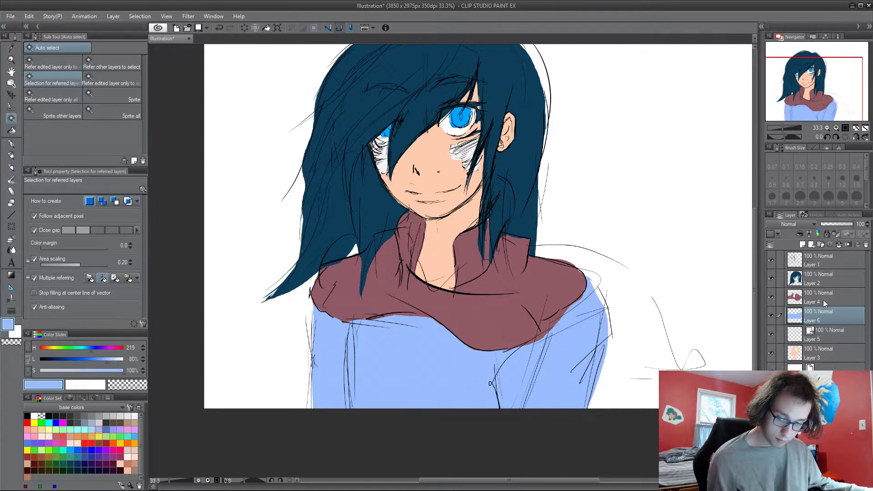
pyautogui.click(839, 245)
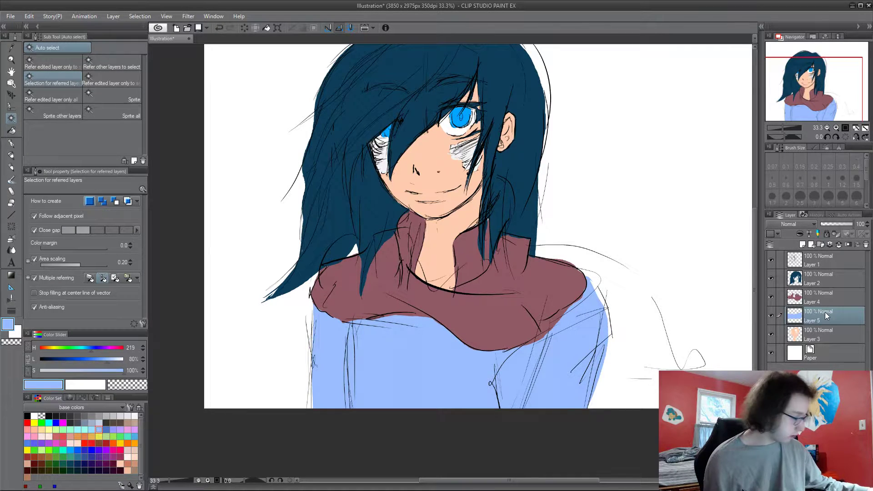
pyautogui.hotkey('ctrl', 'u')
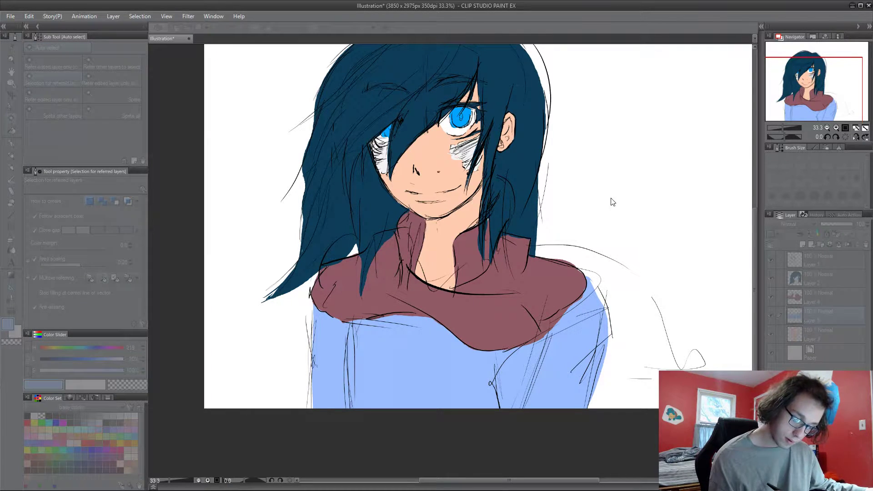
pyautogui.moveTo(613, 197); pyautogui.dragTo(640, 203)
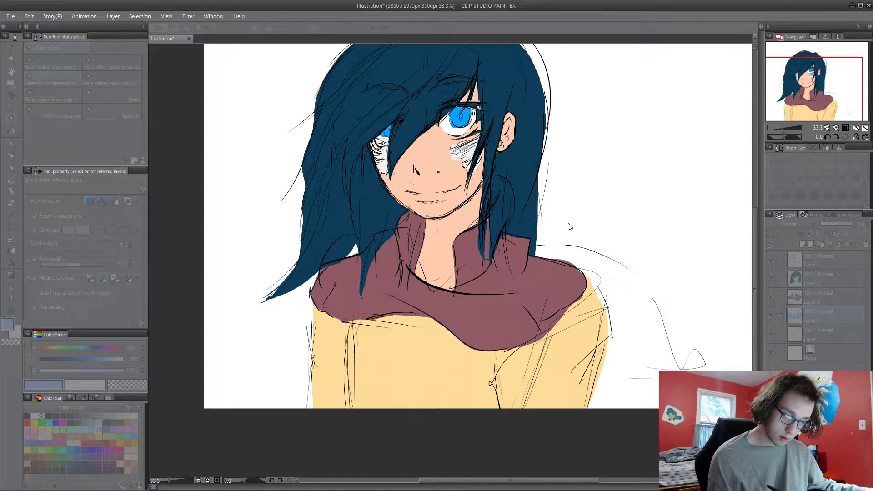
pyautogui.moveTo(550, 240); pyautogui.dragTo(617, 248)
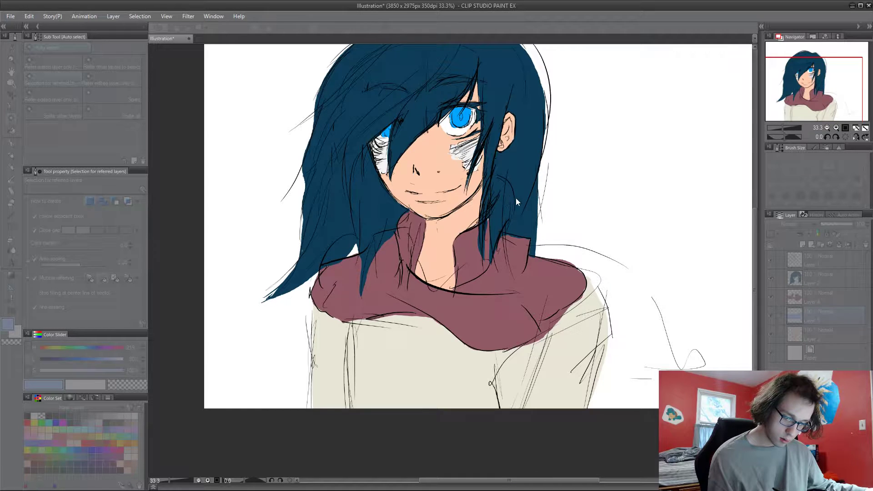
pyautogui.click(598, 228)
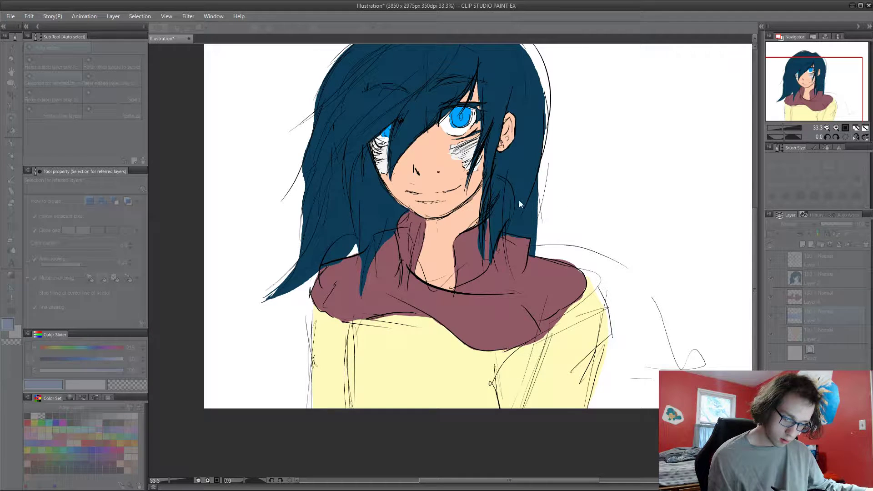
pyautogui.moveTo(519, 200); pyautogui.dragTo(536, 196)
pyautogui.moveTo(594, 196); pyautogui.dragTo(643, 214)
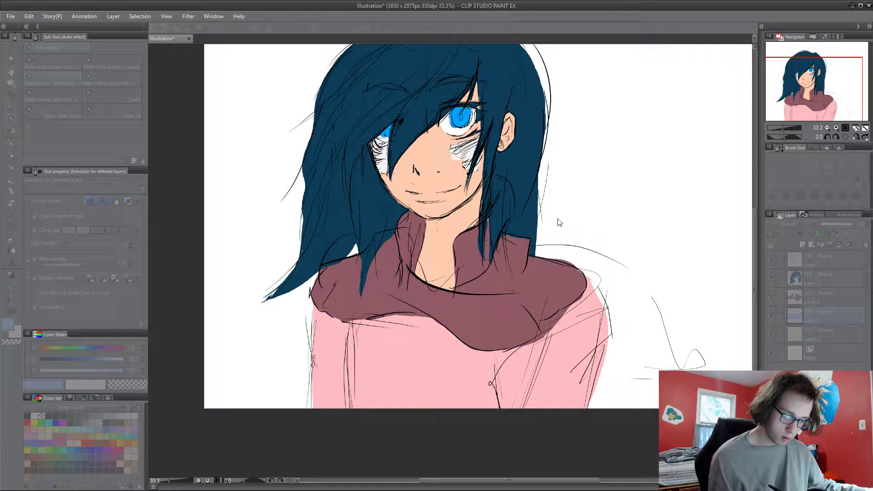
pyautogui.moveTo(560, 222); pyautogui.dragTo(554, 252)
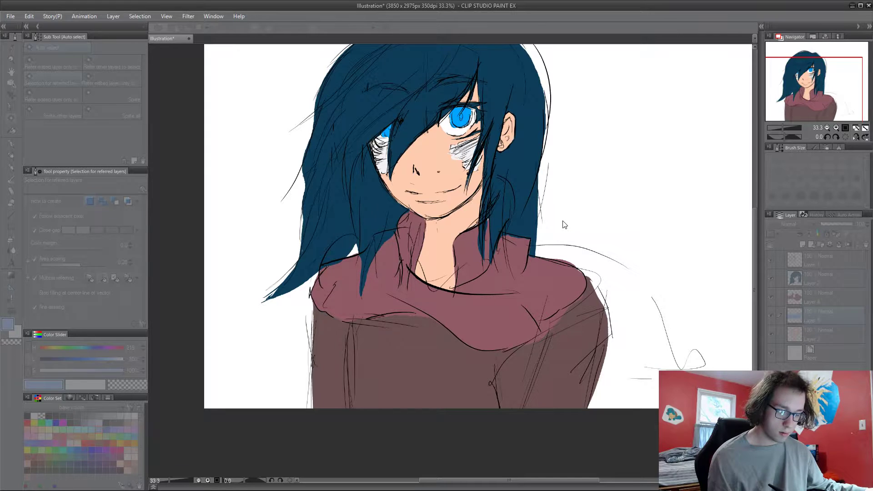
pyautogui.press('Escape')
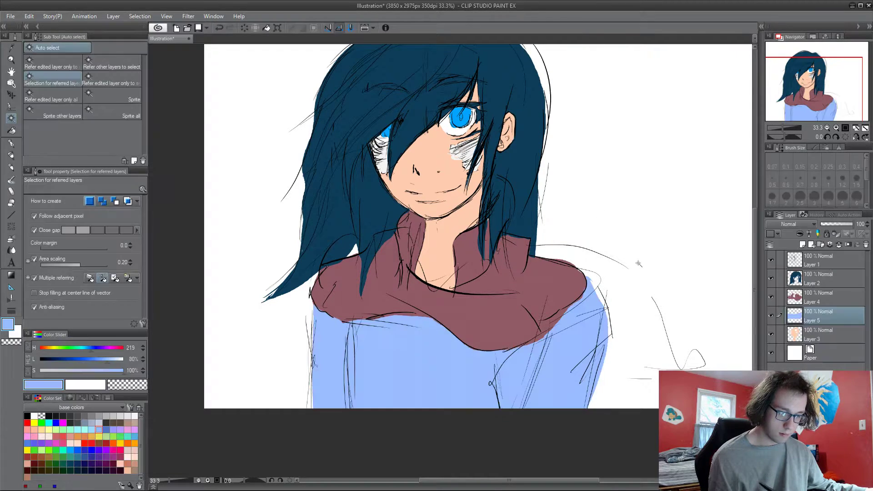
# Clear the fill colours from the torso layer and the collar layer.
pyautogui.press('Delete')
pyautogui.click(823, 296)
pyautogui.press('Delete')
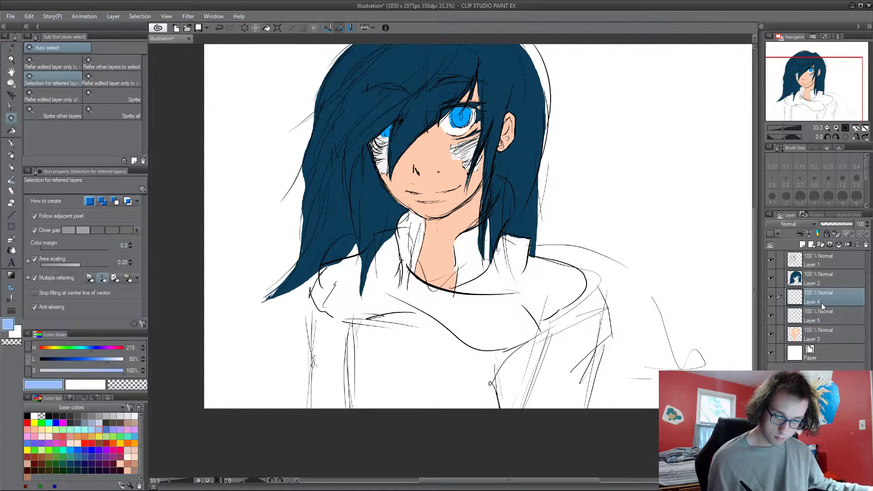
# Shift the hair and eye layer to a less saturated navy blue with a hue and saturation adjustment.
pyautogui.click(821, 284)
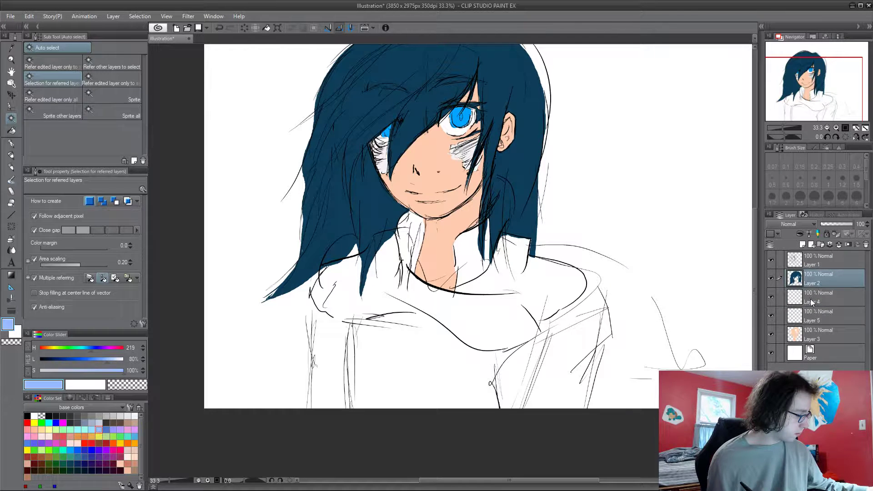
pyautogui.hotkey('ctrl', 'u')
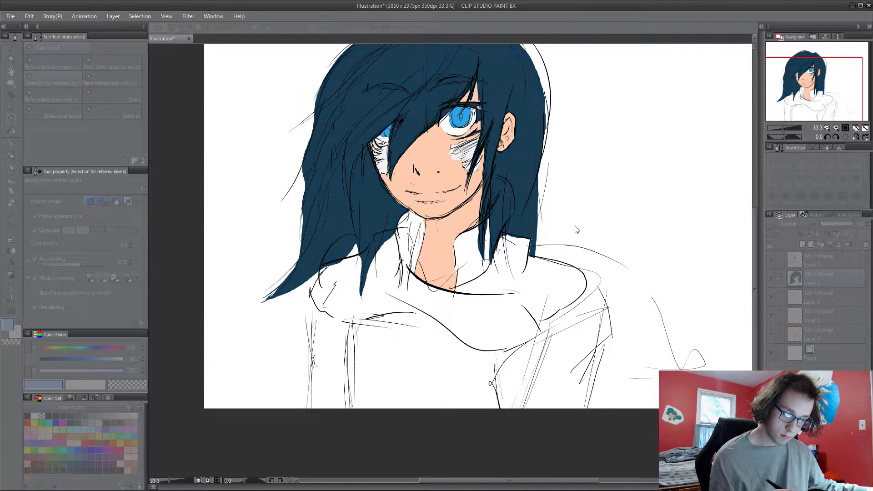
pyautogui.moveTo(603, 245); pyautogui.dragTo(610, 244)
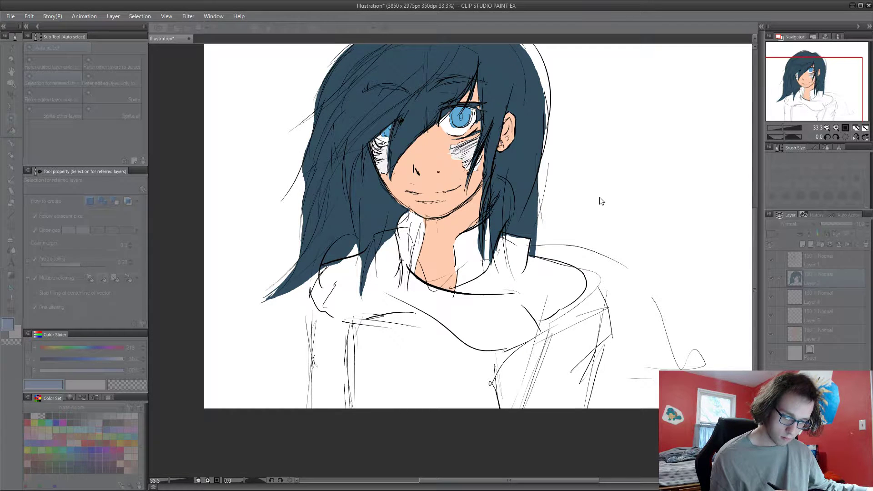
pyautogui.moveTo(599, 198); pyautogui.dragTo(606, 198)
pyautogui.click(650, 204)
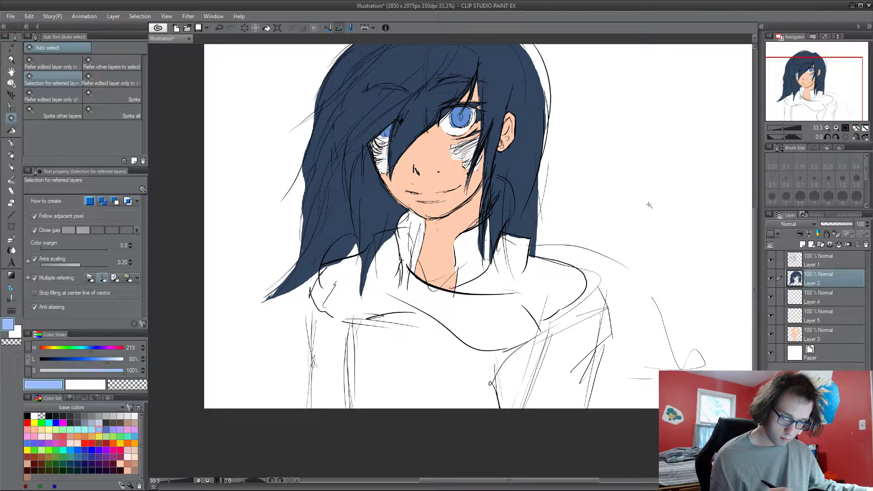
# Paint the collar's section below the longer hair strands in medium blue on the collar layer with the colorblocking pen.
pyautogui.click(827, 299)
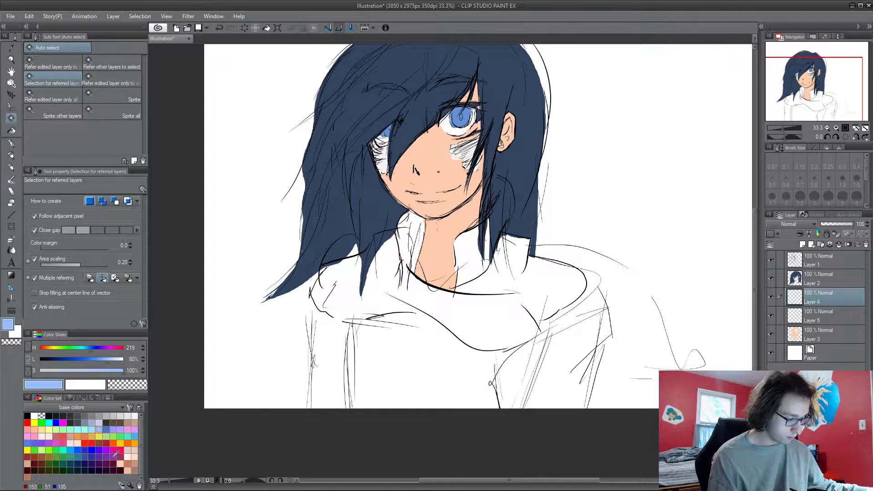
pyautogui.click(106, 430)
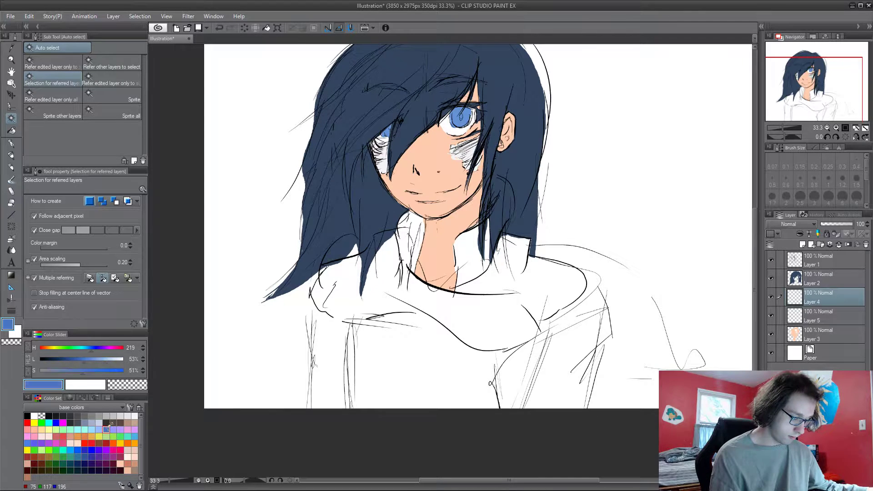
pyautogui.press('p')
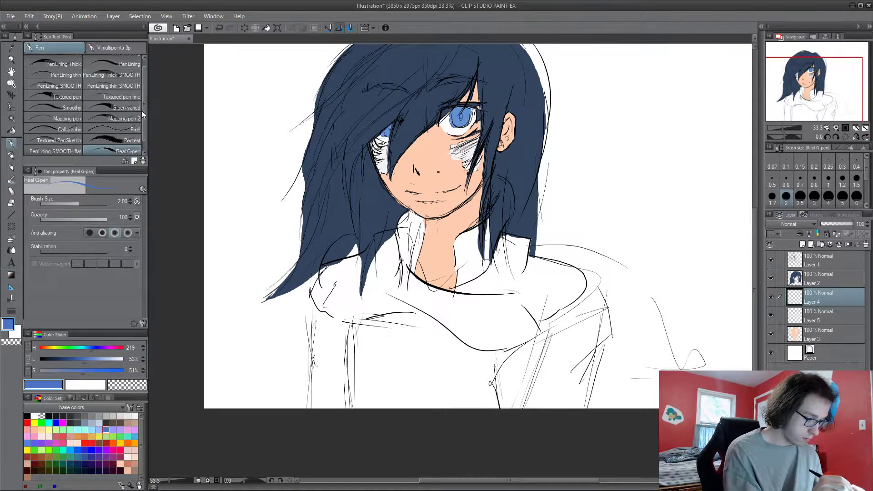
pyautogui.scroll(1, 141, 97)
pyautogui.click(131, 61)
pyautogui.moveTo(363, 271)
pyautogui.mouseDown()
pyautogui.moveTo(357, 279)
pyautogui.moveTo(372, 273)
pyautogui.moveTo(336, 296)
pyautogui.moveTo(327, 269)
pyautogui.moveTo(318, 300)
pyautogui.moveTo(352, 309)
pyautogui.moveTo(410, 238)
pyautogui.moveTo(412, 252)
pyautogui.mouseUp()
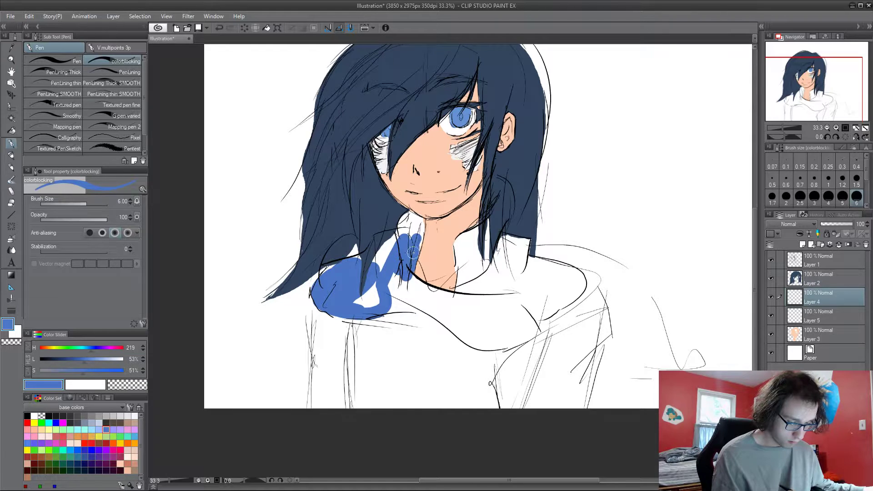
pyautogui.moveTo(400, 223)
pyautogui.mouseDown()
pyautogui.moveTo(410, 227)
pyautogui.moveTo(382, 257)
pyautogui.moveTo(384, 282)
pyautogui.mouseUp()
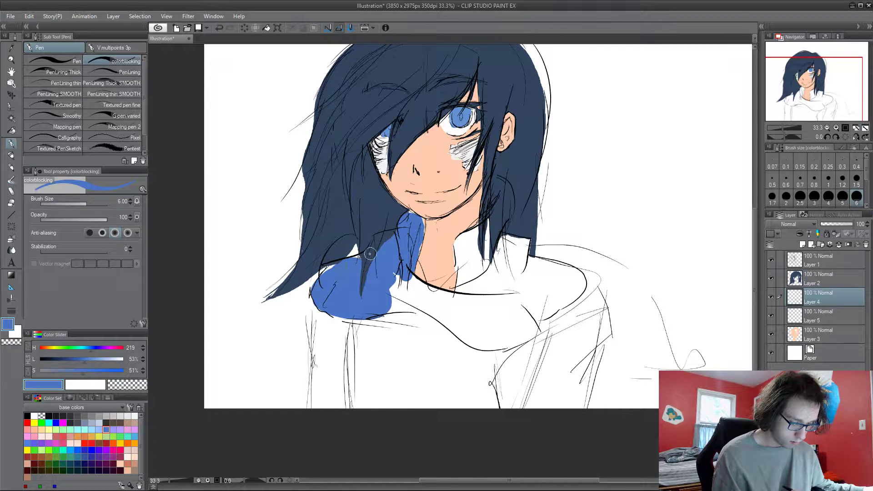
# Block in the rest of the collar in medium blue, following its lower edge, far shoulder and neck opening.
pyautogui.moveTo(388, 314)
pyautogui.mouseDown()
pyautogui.moveTo(504, 322)
pyautogui.moveTo(471, 333)
pyautogui.moveTo(475, 341)
pyautogui.moveTo(481, 323)
pyautogui.moveTo(513, 339)
pyautogui.moveTo(570, 298)
pyautogui.moveTo(583, 269)
pyautogui.moveTo(536, 260)
pyautogui.moveTo(527, 237)
pyautogui.moveTo(466, 239)
pyautogui.moveTo(450, 302)
pyautogui.moveTo(411, 278)
pyautogui.moveTo(448, 294)
pyautogui.mouseUp()
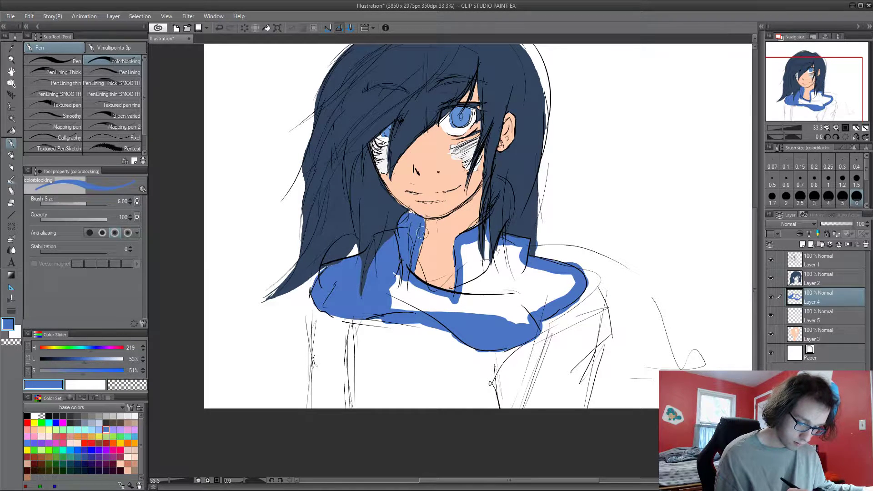
pyautogui.moveTo(387, 304)
pyautogui.mouseDown()
pyautogui.moveTo(423, 304)
pyautogui.moveTo(426, 295)
pyautogui.moveTo(449, 314)
pyautogui.moveTo(556, 302)
pyautogui.moveTo(562, 292)
pyautogui.moveTo(527, 301)
pyautogui.moveTo(537, 303)
pyautogui.moveTo(527, 298)
pyautogui.moveTo(545, 267)
pyautogui.moveTo(513, 258)
pyautogui.moveTo(517, 249)
pyautogui.moveTo(494, 259)
pyautogui.moveTo(463, 312)
pyautogui.moveTo(494, 239)
pyautogui.moveTo(465, 258)
pyautogui.mouseUp()
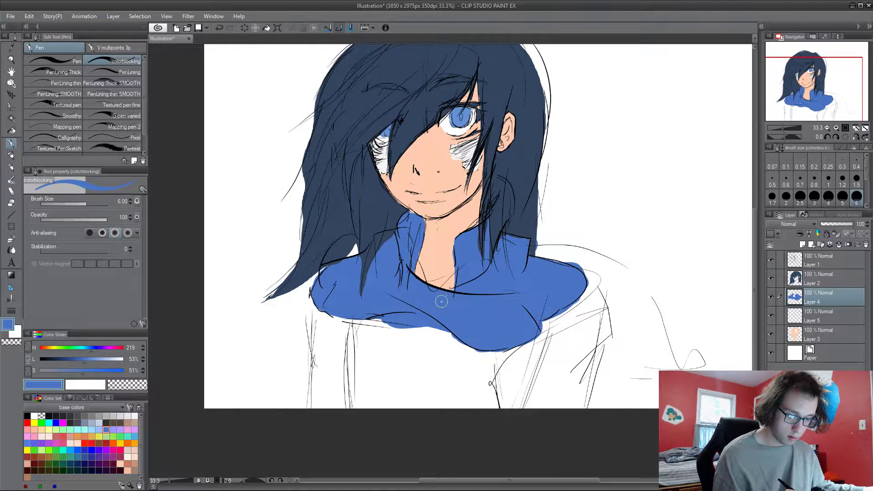
pyautogui.scroll(3, 459, 335)
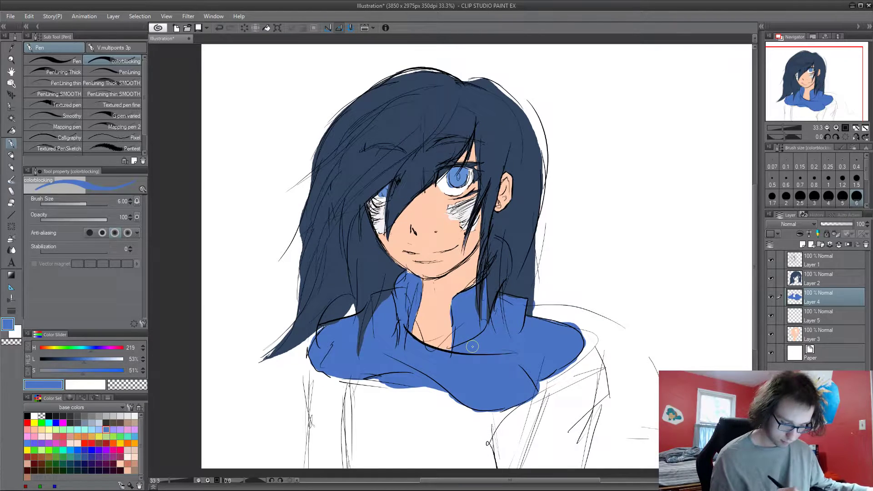
pyautogui.moveTo(512, 406); pyautogui.dragTo(521, 380)
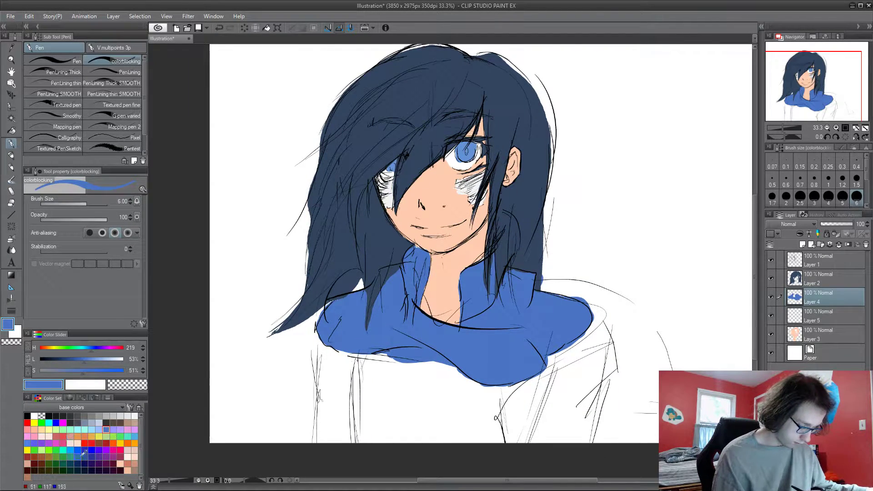
pyautogui.click(28, 443)
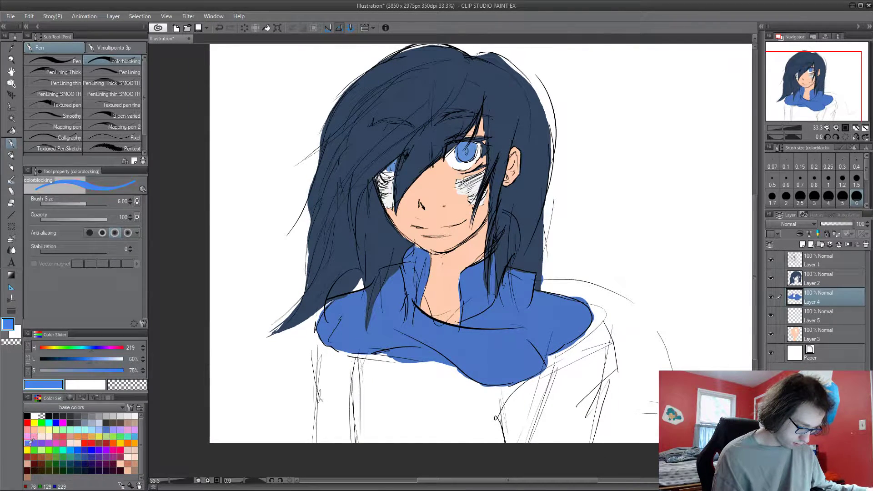
pyautogui.moveTo(433, 370); pyautogui.dragTo(436, 403)
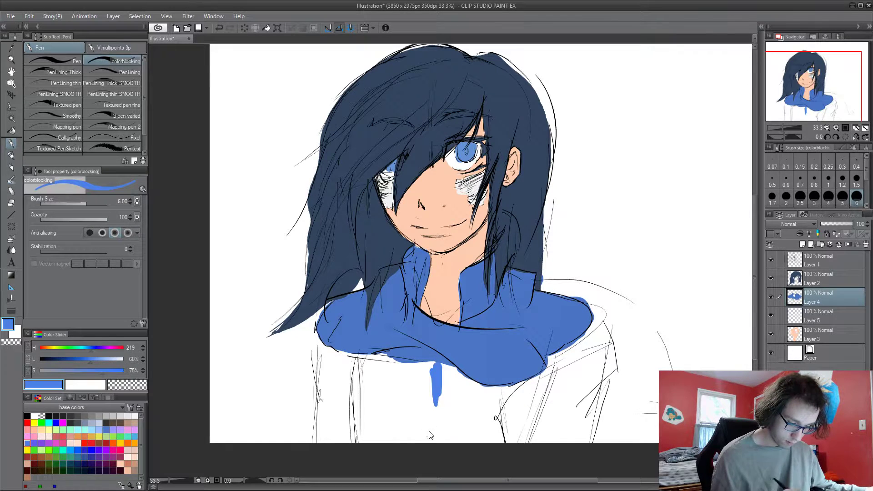
pyautogui.hotkey('ctrl', 'z')
# Paint both sleeves below the collar in a darker blue (hue 219, luminosity 40%, saturation 50%) on Layer 5.
pyautogui.click(84, 456)
pyautogui.moveTo(404, 344); pyautogui.dragTo(425, 425)
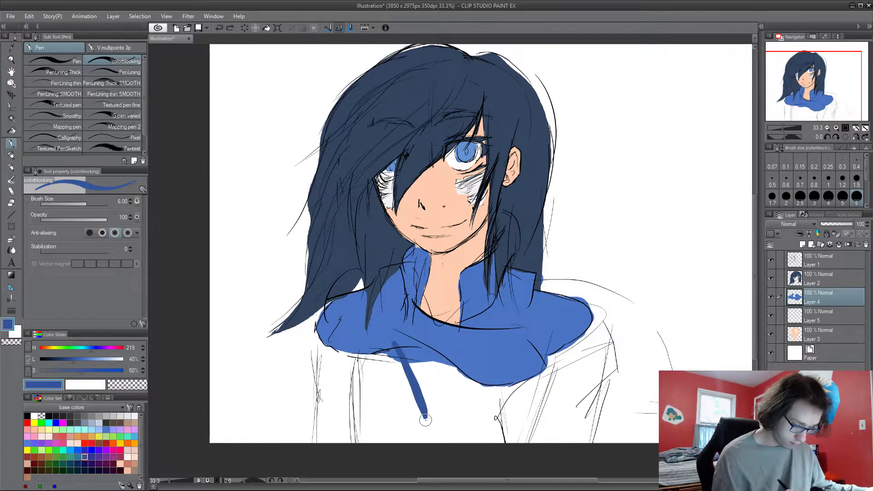
pyautogui.hotkey('ctrl', 'z')
pyautogui.click(825, 316)
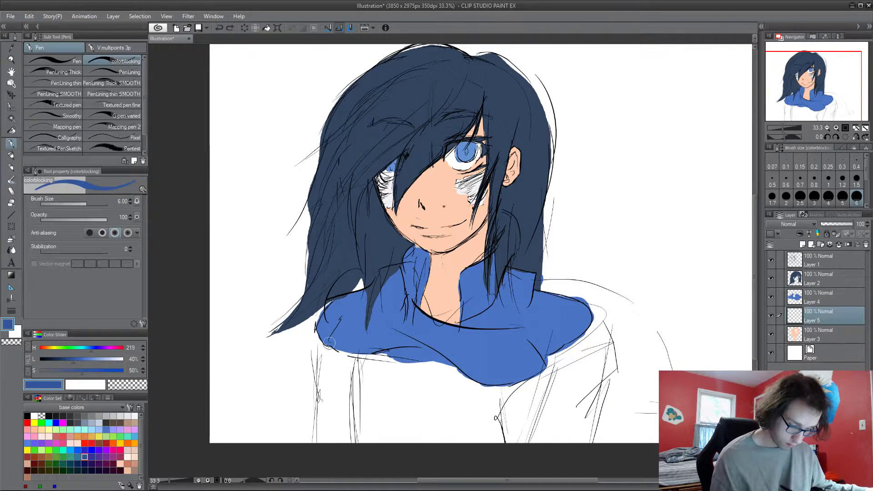
pyautogui.moveTo(327, 345)
pyautogui.mouseDown()
pyautogui.moveTo(327, 459)
pyautogui.moveTo(342, 365)
pyautogui.moveTo(355, 360)
pyautogui.moveTo(347, 439)
pyautogui.mouseUp()
pyautogui.moveTo(345, 401); pyautogui.dragTo(338, 389)
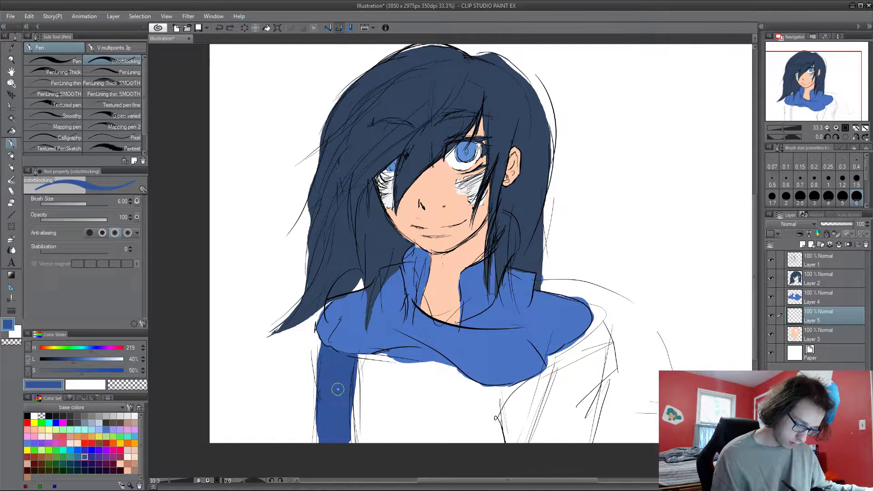
pyautogui.moveTo(514, 385)
pyautogui.mouseDown()
pyautogui.moveTo(509, 413)
pyautogui.moveTo(526, 376)
pyautogui.moveTo(545, 362)
pyautogui.moveTo(534, 388)
pyautogui.moveTo(545, 376)
pyautogui.moveTo(541, 413)
pyautogui.moveTo(553, 379)
pyautogui.moveTo(564, 421)
pyautogui.moveTo(574, 359)
pyautogui.mouseUp()
pyautogui.moveTo(591, 310)
pyautogui.mouseDown()
pyautogui.moveTo(607, 366)
pyautogui.moveTo(587, 405)
pyautogui.moveTo(596, 432)
pyautogui.moveTo(601, 359)
pyautogui.moveTo(588, 361)
pyautogui.moveTo(564, 439)
pyautogui.moveTo(548, 450)
pyautogui.mouseUp()
pyautogui.moveTo(592, 391); pyautogui.dragTo(601, 364)
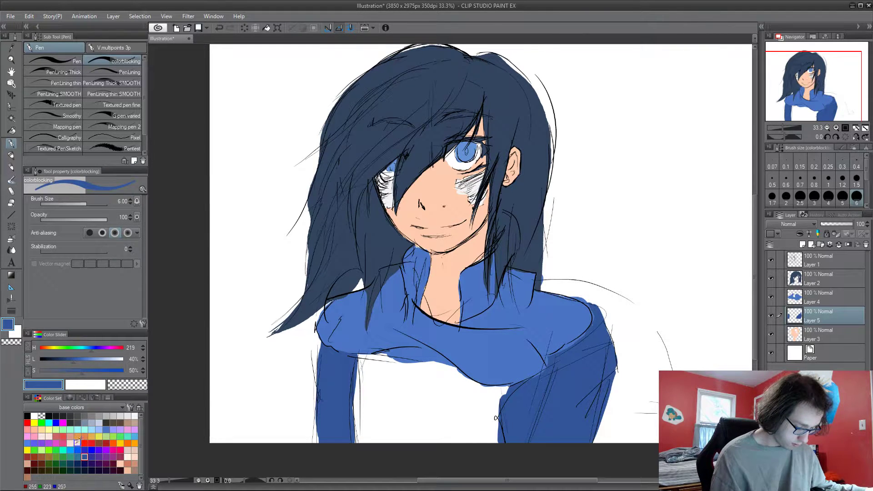
pyautogui.click(77, 429)
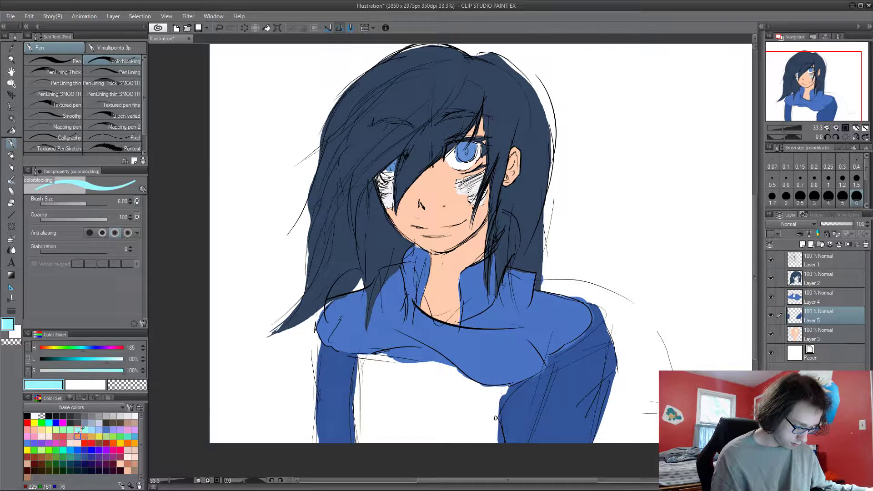
pyautogui.click(63, 450)
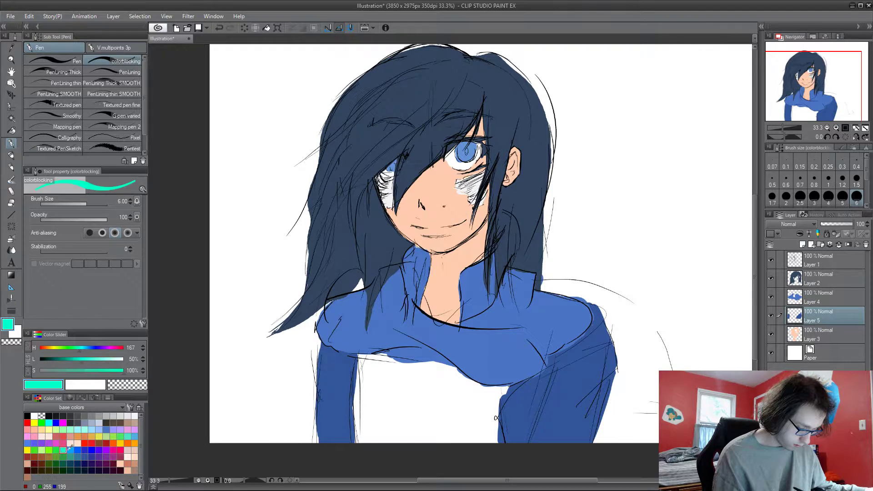
pyautogui.click(92, 429)
pyautogui.moveTo(377, 379); pyautogui.dragTo(361, 449)
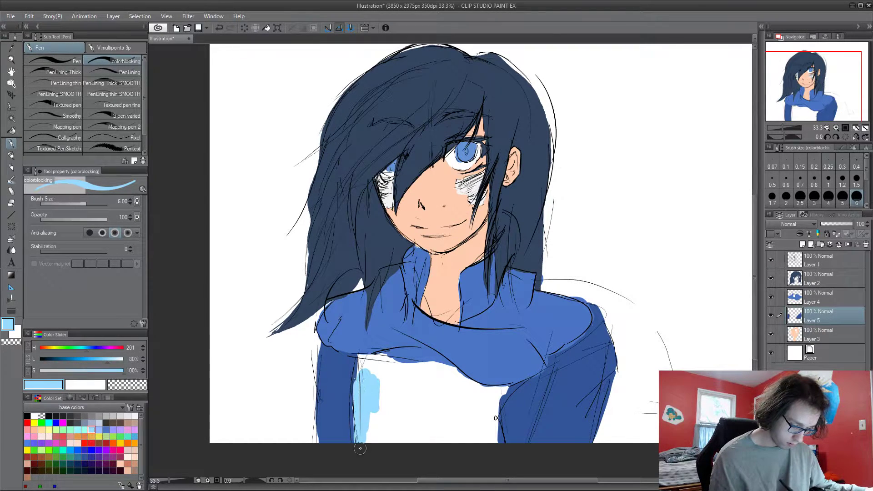
pyautogui.moveTo(361, 364)
pyautogui.mouseDown()
pyautogui.moveTo(374, 362)
pyautogui.moveTo(369, 357)
pyautogui.moveTo(375, 377)
pyautogui.moveTo(407, 370)
pyautogui.moveTo(387, 362)
pyautogui.moveTo(417, 378)
pyautogui.moveTo(417, 391)
pyautogui.mouseUp()
pyautogui.hotkey('ctrl', 'z')
# Block in the shirt front between the sleeves in light grey with 90% luminosity.
pyautogui.click(102, 415)
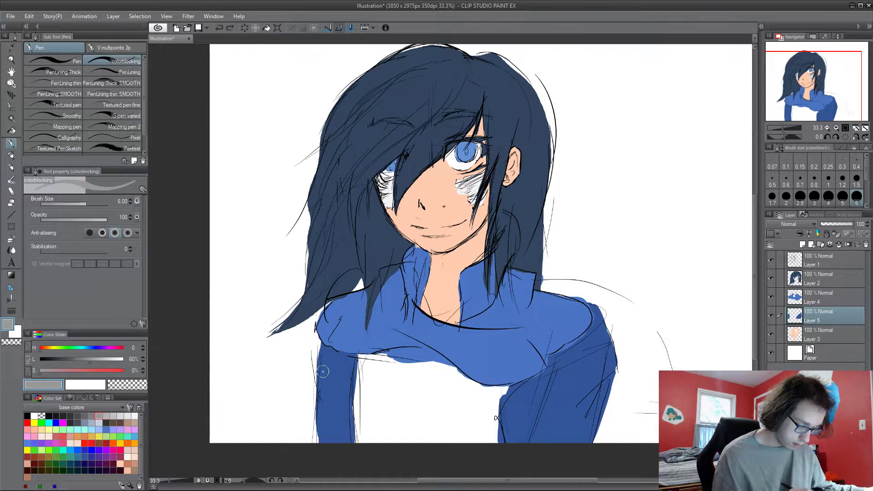
pyautogui.click(128, 416)
pyautogui.moveTo(385, 381)
pyautogui.mouseDown()
pyautogui.moveTo(381, 403)
pyautogui.moveTo(378, 366)
pyautogui.moveTo(362, 363)
pyautogui.moveTo(377, 459)
pyautogui.moveTo(393, 451)
pyautogui.moveTo(397, 386)
pyautogui.moveTo(382, 358)
pyautogui.moveTo(363, 368)
pyautogui.moveTo(428, 385)
pyautogui.moveTo(386, 356)
pyautogui.moveTo(486, 387)
pyautogui.moveTo(485, 451)
pyautogui.moveTo(492, 416)
pyautogui.moveTo(465, 435)
pyautogui.moveTo(449, 466)
pyautogui.moveTo(445, 443)
pyautogui.moveTo(425, 462)
pyautogui.moveTo(427, 450)
pyautogui.moveTo(413, 453)
pyautogui.moveTo(400, 432)
pyautogui.moveTo(424, 410)
pyautogui.moveTo(410, 386)
pyautogui.moveTo(414, 371)
pyautogui.moveTo(458, 438)
pyautogui.moveTo(428, 473)
pyautogui.moveTo(467, 444)
pyautogui.mouseUp()
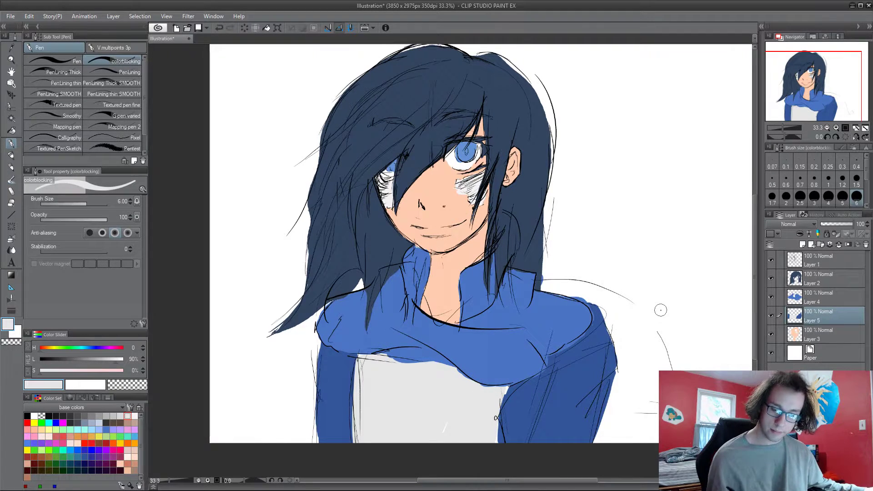
# Group all the character's sketch and colour layers in a new folder, hide the folder and fit the canvas to the view.
pyautogui.click(809, 259)
pyautogui.click(821, 245)
pyautogui.click(829, 277)
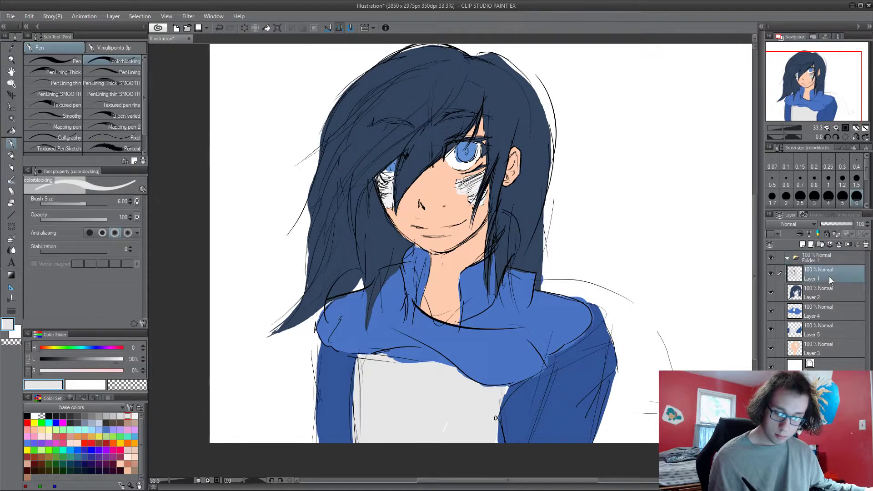
pyautogui.keyDown('shift'); pyautogui.click(833, 348); pyautogui.keyUp('shift')
pyautogui.moveTo(836, 311); pyautogui.dragTo(813, 259)
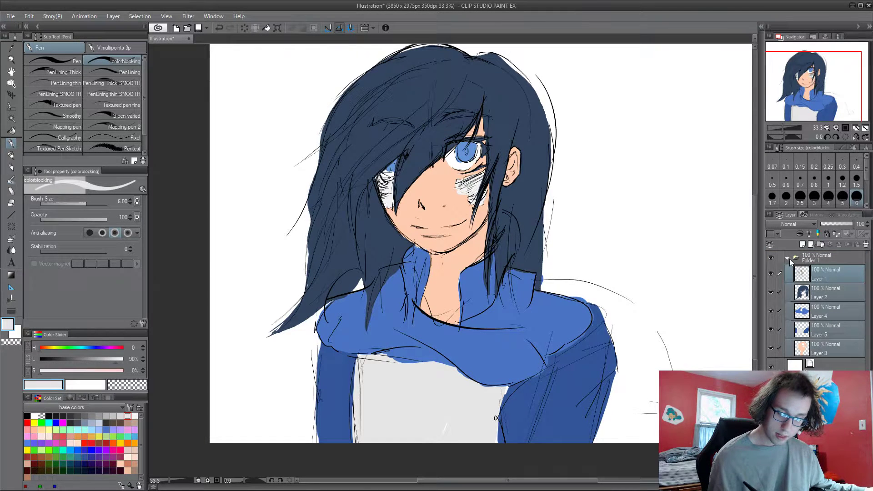
pyautogui.click(788, 258)
pyautogui.click(770, 257)
pyautogui.hotkey('ctrl', '0')
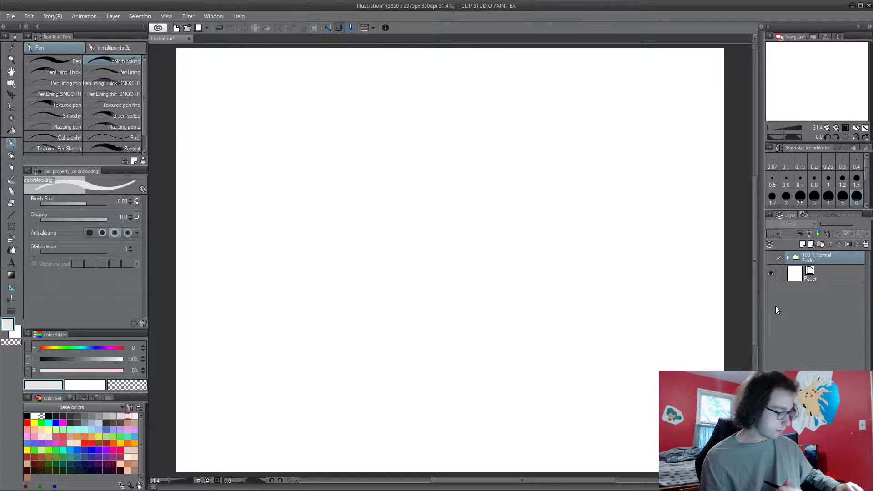
# Add a new layer above the hidden folder and choose the PenLining pen with black as the drawing colour.
pyautogui.click(133, 73)
pyautogui.click(27, 416)
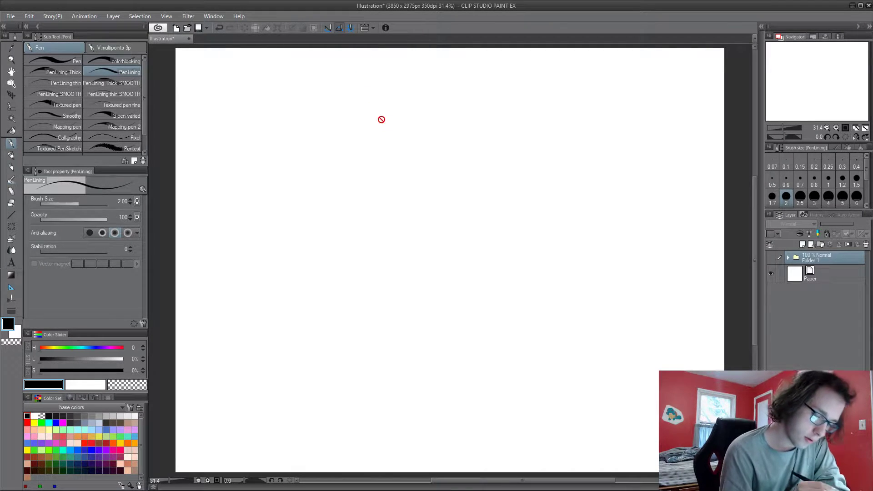
pyautogui.click(803, 245)
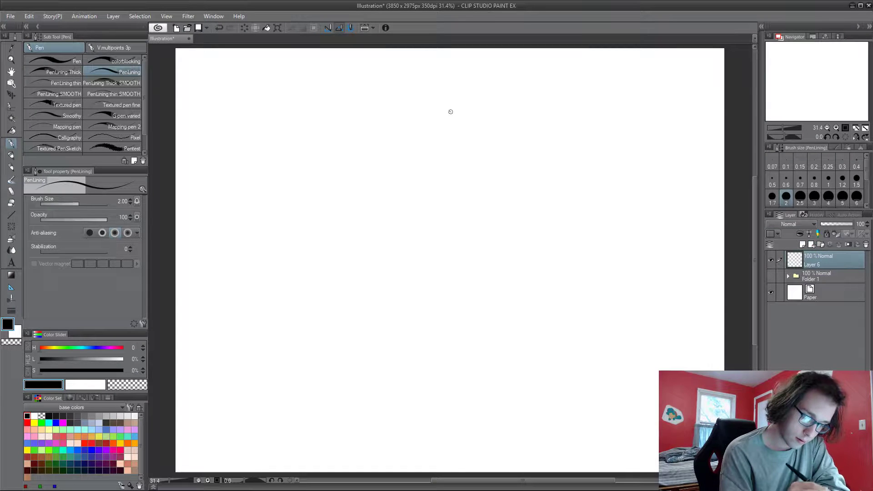
pyautogui.moveTo(462, 110)
pyautogui.mouseDown()
pyautogui.moveTo(385, 171)
pyautogui.moveTo(389, 195)
pyautogui.mouseUp()
pyautogui.moveTo(476, 194)
pyautogui.mouseDown()
pyautogui.moveTo(444, 84)
pyautogui.moveTo(390, 210)
pyautogui.mouseUp()
pyautogui.moveTo(464, 196); pyautogui.dragTo(369, 156)
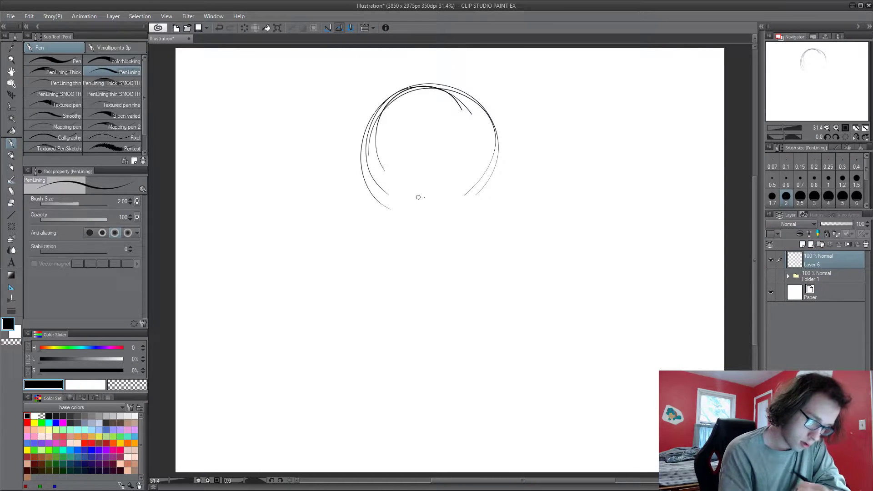
pyautogui.press('Delete')
# Choose the Real G-pen and move it up beside the basic Pen at the start of the pen list.
pyautogui.scroll(-2, 145, 108)
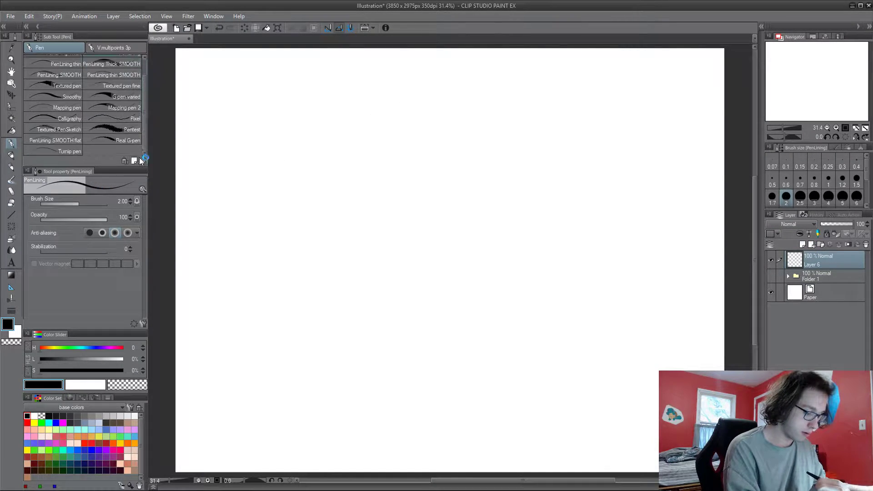
pyautogui.click(112, 140)
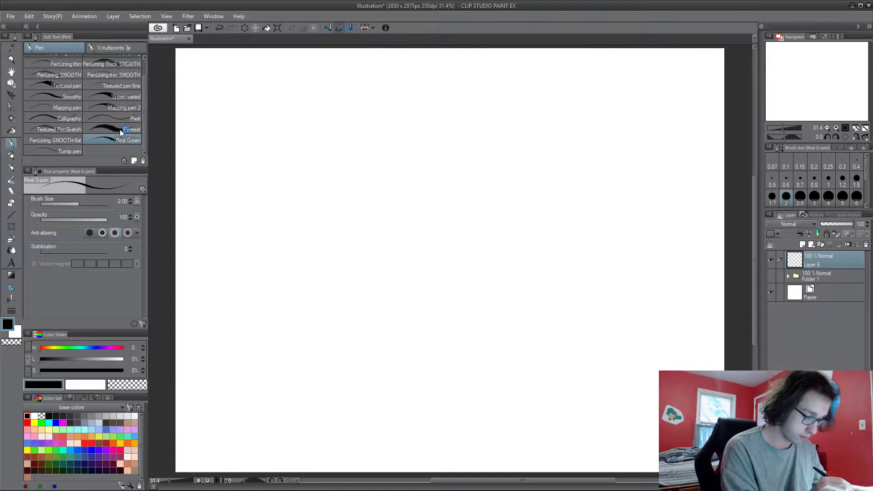
pyautogui.scroll(2, 122, 60)
pyautogui.moveTo(92, 61); pyautogui.dragTo(89, 64)
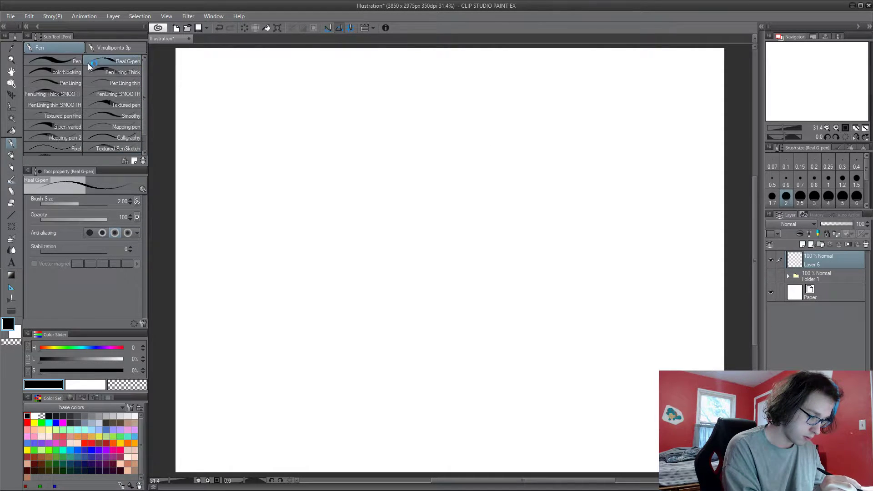
pyautogui.click(72, 59)
pyautogui.click(113, 63)
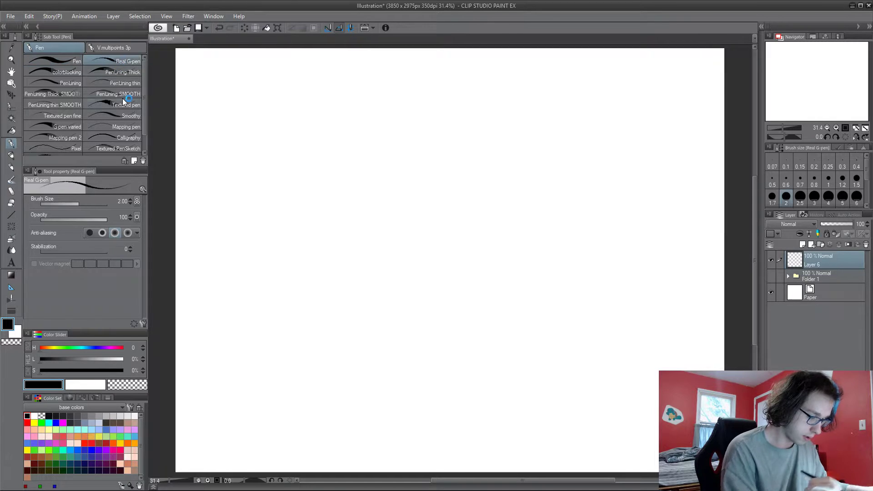
pyautogui.moveTo(442, 91)
pyautogui.mouseDown()
pyautogui.moveTo(419, 199)
pyautogui.moveTo(444, 93)
pyautogui.mouseUp()
pyautogui.moveTo(466, 84)
pyautogui.mouseDown()
pyautogui.moveTo(448, 84)
pyautogui.moveTo(437, 218)
pyautogui.mouseUp()
pyautogui.hotkey('ctrl', 'z')
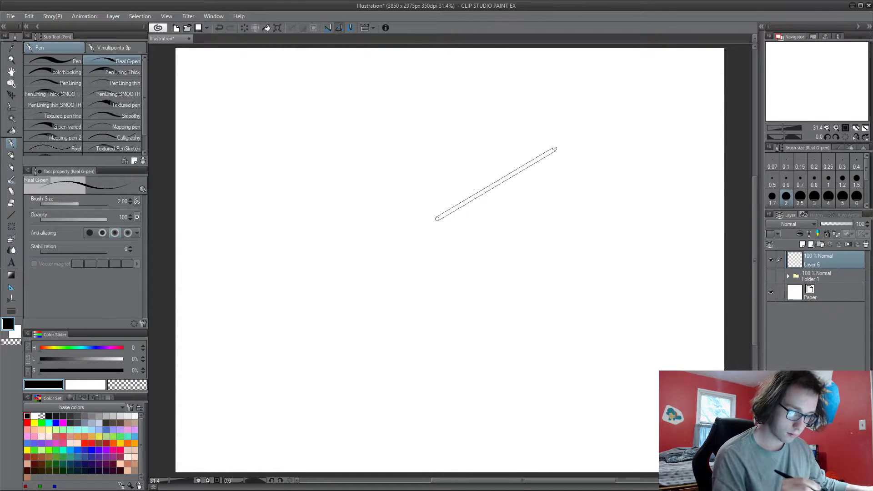
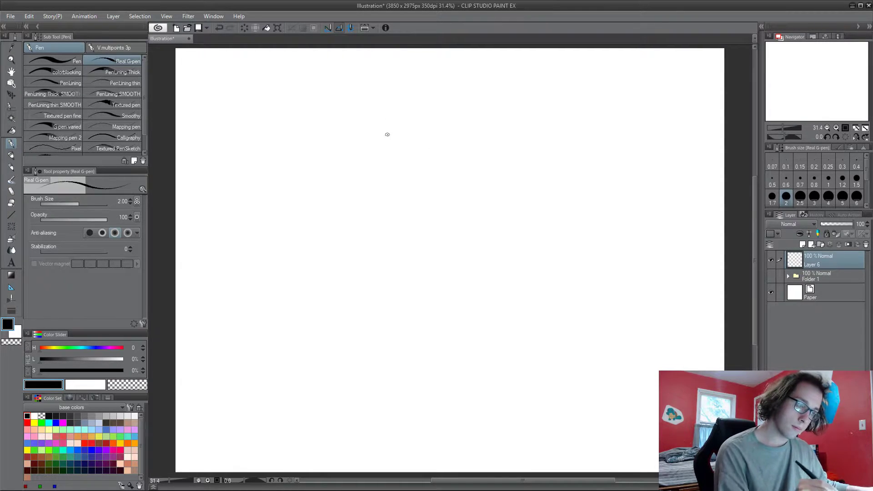
# Sketch a loose round head shape in black on Layer 6 with the Real G-pen at size 2.
pyautogui.moveTo(418, 86)
pyautogui.mouseDown()
pyautogui.moveTo(380, 119)
pyautogui.moveTo(375, 144)
pyautogui.mouseUp()
pyautogui.moveTo(424, 95); pyautogui.dragTo(389, 174)
pyautogui.moveTo(479, 98); pyautogui.dragTo(384, 170)
pyautogui.moveTo(467, 95)
pyautogui.mouseDown()
pyautogui.moveTo(451, 86)
pyautogui.moveTo(377, 181)
pyautogui.mouseUp()
pyautogui.moveTo(482, 109); pyautogui.dragTo(370, 193)
pyautogui.moveTo(451, 100); pyautogui.dragTo(363, 200)
pyautogui.moveTo(418, 96); pyautogui.dragTo(411, 211)
pyautogui.moveTo(484, 121)
pyautogui.mouseDown()
pyautogui.moveTo(502, 194)
pyautogui.moveTo(433, 81)
pyautogui.moveTo(375, 104)
pyautogui.moveTo(497, 165)
pyautogui.mouseUp()
pyautogui.moveTo(358, 169)
pyautogui.mouseDown()
pyautogui.moveTo(505, 191)
pyautogui.moveTo(427, 78)
pyautogui.mouseUp()
pyautogui.moveTo(358, 131)
pyautogui.mouseDown()
pyautogui.moveTo(351, 172)
pyautogui.moveTo(386, 215)
pyautogui.moveTo(405, 216)
pyautogui.mouseUp()
pyautogui.moveTo(483, 214); pyautogui.dragTo(487, 214)
# Sketch the arched upper beak and its hooked tip over the lower part of the head circle.
pyautogui.moveTo(402, 182)
pyautogui.mouseDown()
pyautogui.moveTo(425, 156)
pyautogui.moveTo(453, 146)
pyautogui.moveTo(476, 173)
pyautogui.mouseUp()
pyautogui.moveTo(474, 169); pyautogui.dragTo(481, 194)
pyautogui.moveTo(404, 189); pyautogui.dragTo(439, 208)
pyautogui.moveTo(426, 198); pyautogui.dragTo(451, 214)
pyautogui.moveTo(483, 176); pyautogui.dragTo(493, 218)
pyautogui.moveTo(495, 220)
pyautogui.mouseDown()
pyautogui.moveTo(495, 238)
pyautogui.moveTo(439, 223)
pyautogui.mouseUp()
pyautogui.moveTo(451, 214)
pyautogui.mouseDown()
pyautogui.moveTo(417, 200)
pyautogui.moveTo(392, 200)
pyautogui.moveTo(402, 174)
pyautogui.moveTo(453, 147)
pyautogui.moveTo(474, 161)
pyautogui.moveTo(503, 214)
pyautogui.moveTo(477, 245)
pyautogui.mouseUp()
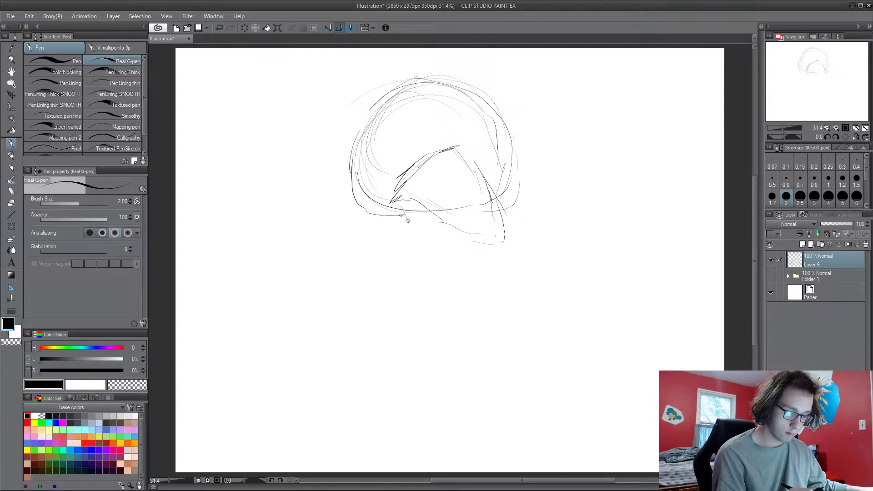
# Sketch the lower beak and jaw, and reinforce the beak's far side and centre contour.
pyautogui.moveTo(403, 206); pyautogui.dragTo(419, 234)
pyautogui.moveTo(439, 244); pyautogui.dragTo(477, 244)
pyautogui.moveTo(397, 204)
pyautogui.mouseDown()
pyautogui.moveTo(436, 219)
pyautogui.moveTo(467, 244)
pyautogui.mouseUp()
pyautogui.moveTo(491, 199)
pyautogui.mouseDown()
pyautogui.moveTo(491, 248)
pyautogui.moveTo(494, 201)
pyautogui.moveTo(463, 158)
pyautogui.moveTo(477, 164)
pyautogui.mouseUp()
pyautogui.moveTo(409, 191)
pyautogui.mouseDown()
pyautogui.moveTo(428, 162)
pyautogui.moveTo(451, 170)
pyautogui.moveTo(472, 238)
pyautogui.moveTo(460, 220)
pyautogui.mouseUp()
pyautogui.moveTo(462, 162); pyautogui.dragTo(485, 238)
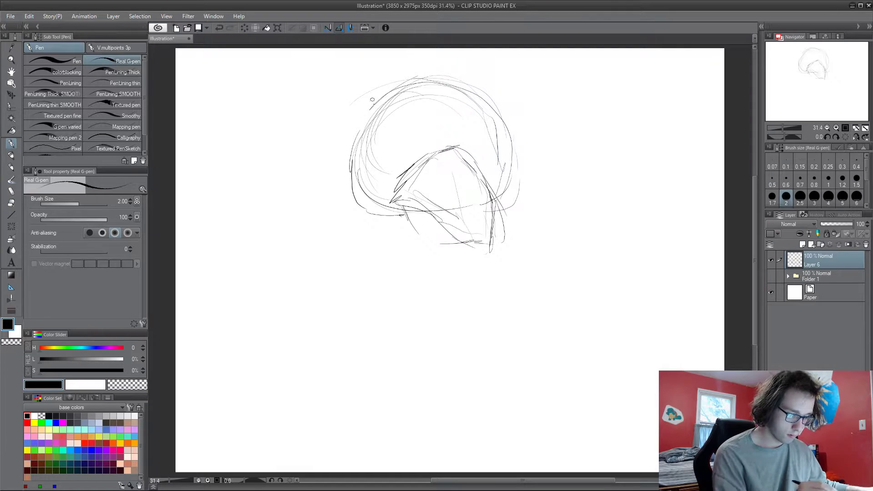
# Sketch long pointed brow feathers extending from the left side of the face, with a small eye beneath them.
pyautogui.moveTo(405, 131)
pyautogui.mouseDown()
pyautogui.moveTo(360, 145)
pyautogui.moveTo(406, 128)
pyautogui.moveTo(316, 147)
pyautogui.mouseUp()
pyautogui.moveTo(384, 140); pyautogui.dragTo(304, 150)
pyautogui.moveTo(412, 127)
pyautogui.mouseDown()
pyautogui.moveTo(350, 150)
pyautogui.moveTo(303, 151)
pyautogui.mouseUp()
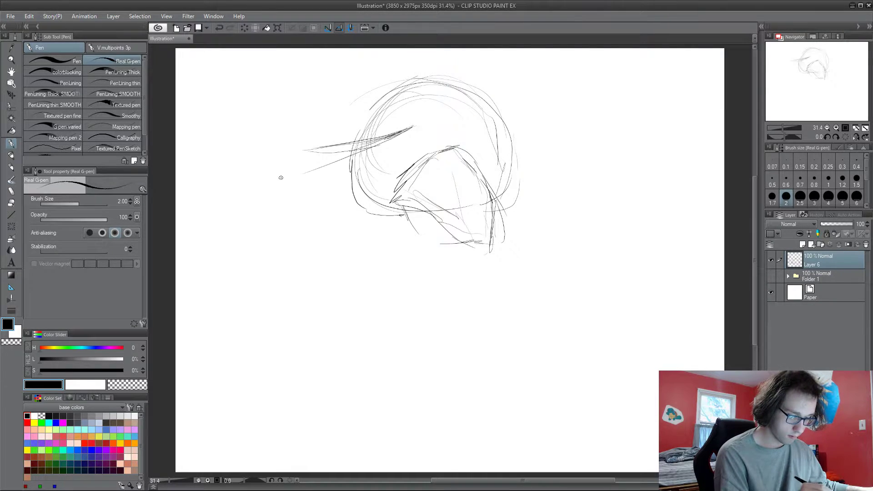
pyautogui.moveTo(366, 153); pyautogui.dragTo(282, 176)
pyautogui.moveTo(409, 137); pyautogui.dragTo(383, 146)
pyautogui.moveTo(409, 135)
pyautogui.mouseDown()
pyautogui.moveTo(383, 143)
pyautogui.moveTo(407, 144)
pyautogui.moveTo(381, 147)
pyautogui.mouseUp()
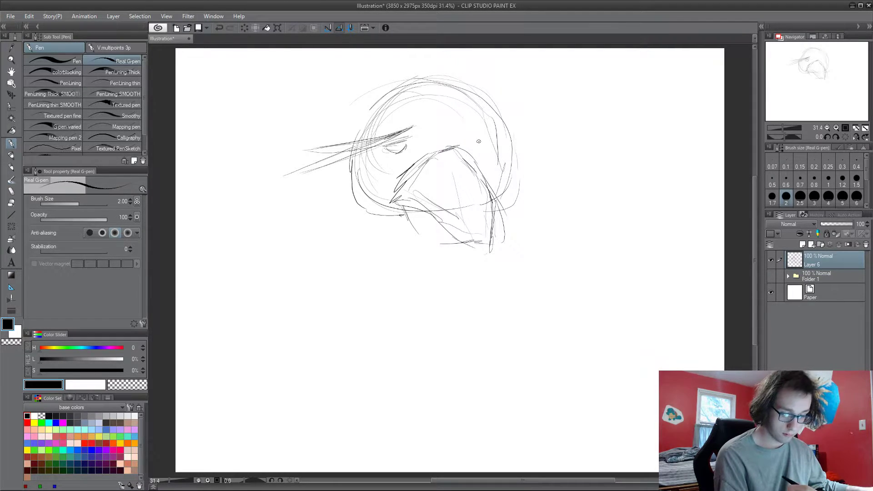
# Sketch the matching long brow feathers and narrow eye on the right side of the face.
pyautogui.moveTo(494, 142)
pyautogui.mouseDown()
pyautogui.moveTo(477, 140)
pyautogui.moveTo(620, 145)
pyautogui.mouseUp()
pyautogui.moveTo(541, 142)
pyautogui.mouseDown()
pyautogui.moveTo(482, 136)
pyautogui.moveTo(588, 145)
pyautogui.mouseUp()
pyautogui.moveTo(471, 125); pyautogui.dragTo(562, 160)
pyautogui.moveTo(502, 140); pyautogui.dragTo(606, 162)
pyautogui.moveTo(531, 145); pyautogui.dragTo(607, 164)
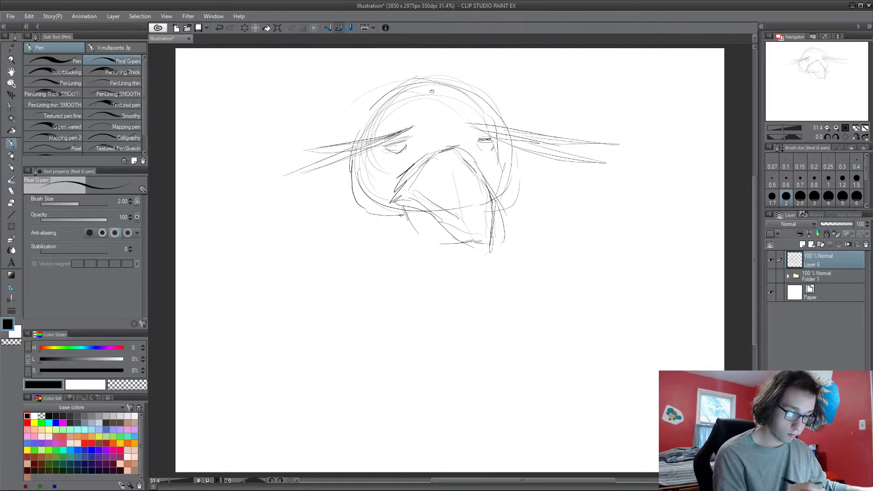
# Sketch a crest of long curved feathers rising from the forehead and sweeping over to the left of the head.
pyautogui.moveTo(457, 109)
pyautogui.mouseDown()
pyautogui.moveTo(443, 71)
pyautogui.moveTo(417, 48)
pyautogui.mouseUp()
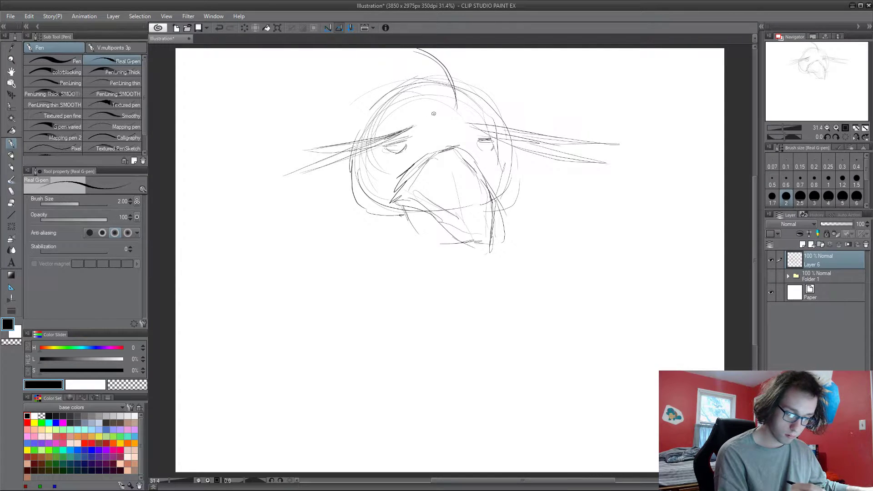
pyautogui.moveTo(444, 124)
pyautogui.mouseDown()
pyautogui.moveTo(452, 83)
pyautogui.moveTo(353, 48)
pyautogui.mouseUp()
pyautogui.moveTo(426, 110); pyautogui.dragTo(362, 56)
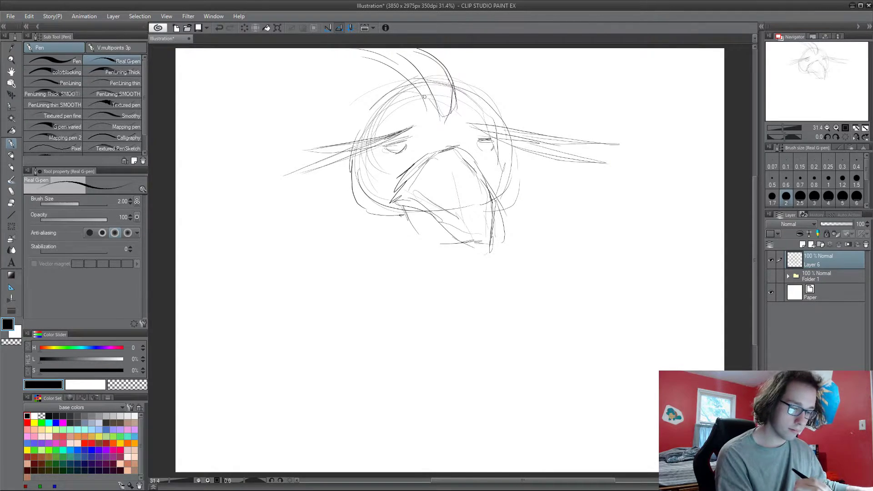
pyautogui.moveTo(337, 48); pyautogui.dragTo(251, 122)
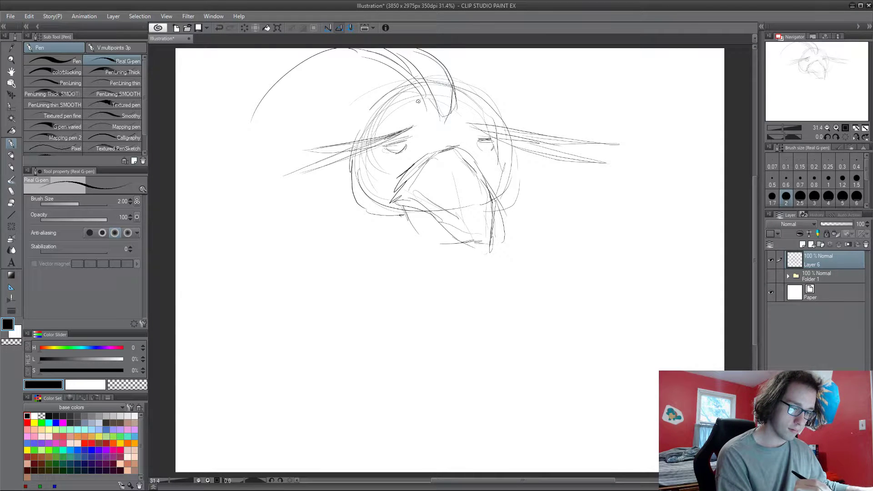
pyautogui.moveTo(418, 101)
pyautogui.mouseDown()
pyautogui.moveTo(325, 73)
pyautogui.moveTo(270, 145)
pyautogui.mouseUp()
pyautogui.moveTo(320, 50); pyautogui.dragTo(259, 134)
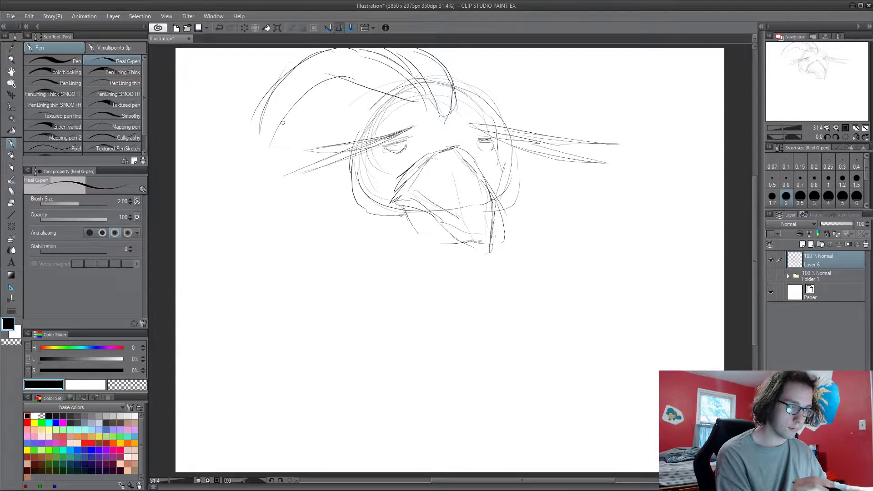
pyautogui.moveTo(390, 92); pyautogui.dragTo(274, 113)
pyautogui.moveTo(313, 88); pyautogui.dragTo(289, 107)
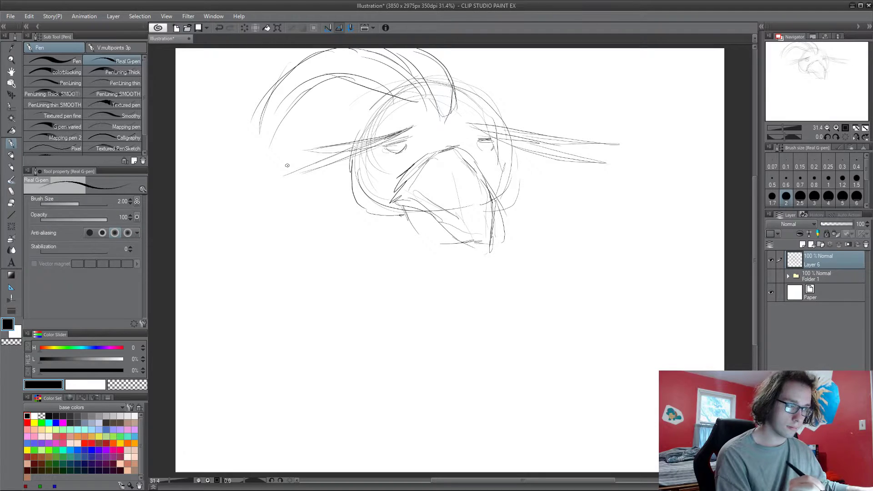
# Sketch the collar folds around the left side of the neck and a long curved drape line sweeping down from beneath the beak.
pyautogui.moveTo(349, 178)
pyautogui.mouseDown()
pyautogui.moveTo(337, 233)
pyautogui.moveTo(375, 246)
pyautogui.mouseUp()
pyautogui.moveTo(351, 184); pyautogui.dragTo(327, 230)
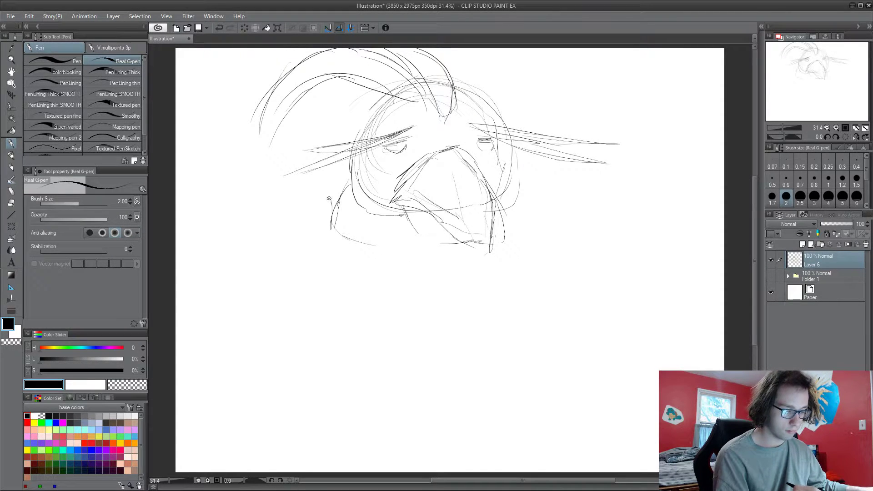
pyautogui.moveTo(331, 198); pyautogui.dragTo(319, 250)
pyautogui.moveTo(331, 249)
pyautogui.mouseDown()
pyautogui.moveTo(356, 267)
pyautogui.moveTo(399, 271)
pyautogui.mouseUp()
pyautogui.moveTo(439, 249)
pyautogui.mouseDown()
pyautogui.moveTo(377, 317)
pyautogui.moveTo(324, 460)
pyautogui.mouseUp()
pyautogui.moveTo(379, 325); pyautogui.dragTo(351, 397)
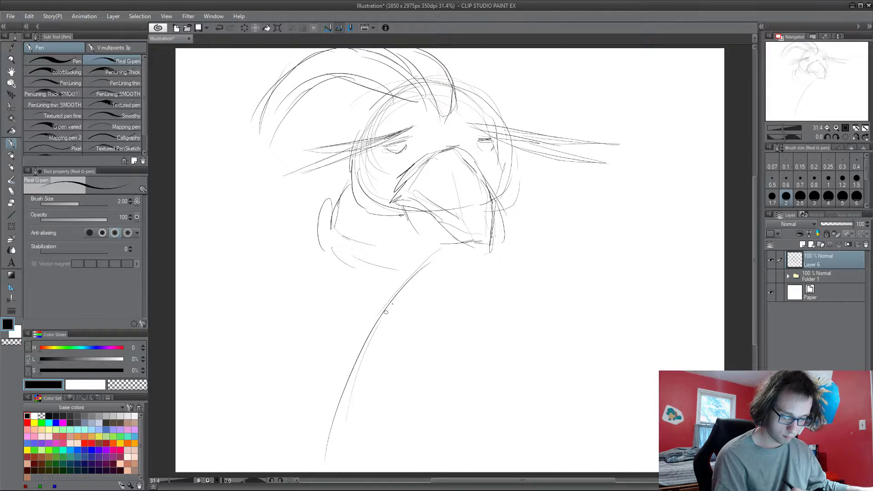
# Sketch the neck's right edge, add ragged feather tufts along the head's left side, and detail the right eye.
pyautogui.moveTo(533, 199); pyautogui.dragTo(517, 252)
pyautogui.moveTo(365, 205)
pyautogui.mouseDown()
pyautogui.moveTo(320, 190)
pyautogui.moveTo(340, 167)
pyautogui.mouseUp()
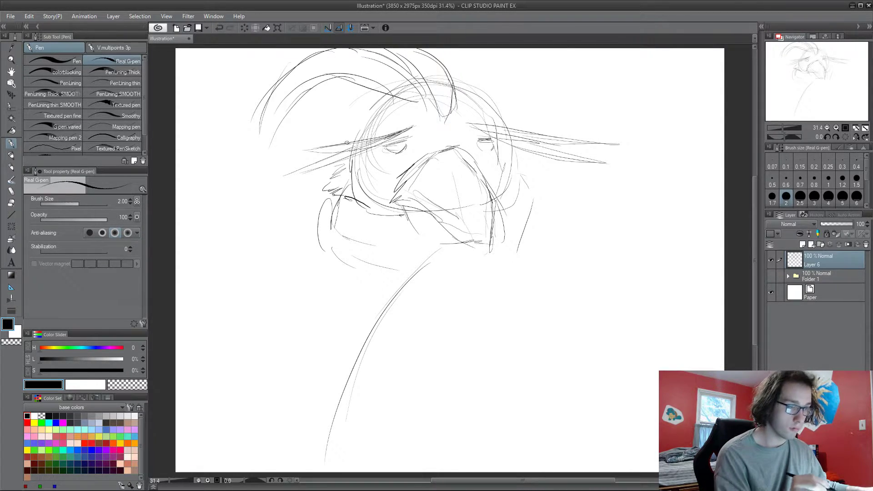
pyautogui.moveTo(377, 101)
pyautogui.mouseDown()
pyautogui.moveTo(350, 109)
pyautogui.moveTo(338, 145)
pyautogui.mouseUp()
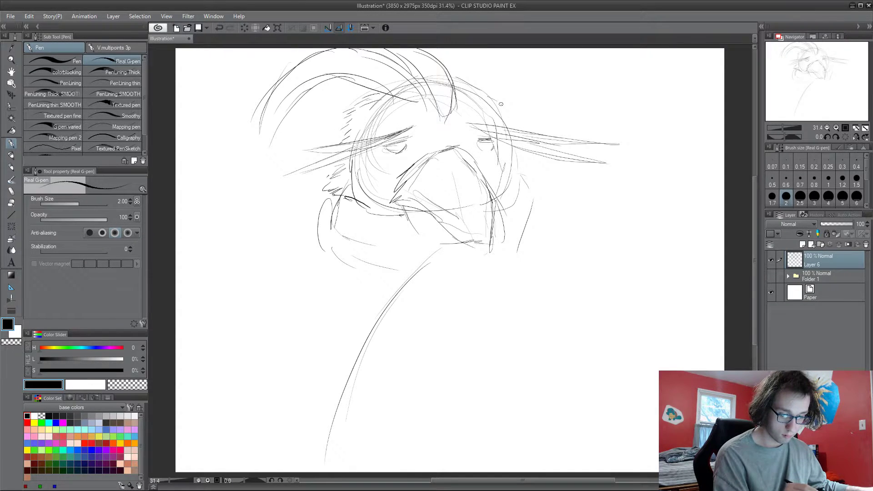
pyautogui.moveTo(481, 139); pyautogui.dragTo(483, 151)
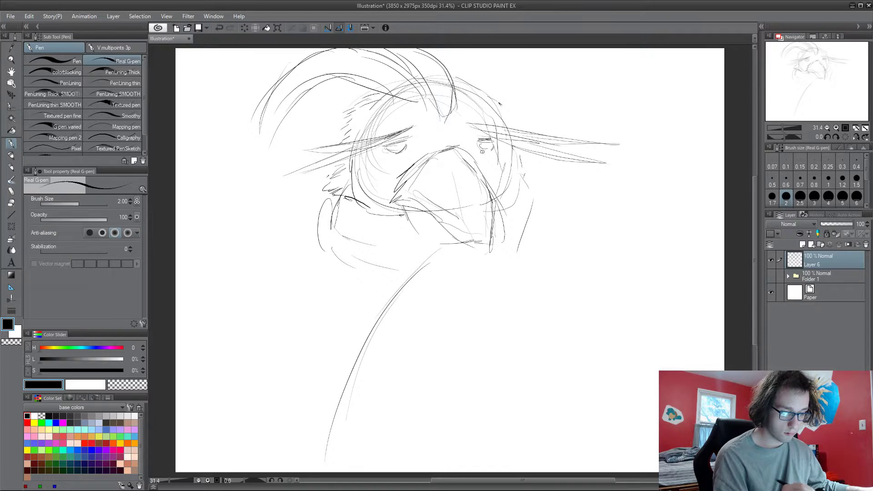
# Sketch a second long drape line parallel to the first, plus the left shoulder's slope and faint chest folds.
pyautogui.moveTo(425, 217); pyautogui.dragTo(452, 239)
pyautogui.moveTo(522, 248)
pyautogui.mouseDown()
pyautogui.moveTo(467, 306)
pyautogui.moveTo(402, 426)
pyautogui.mouseUp()
pyautogui.moveTo(300, 243); pyautogui.dragTo(270, 253)
pyautogui.moveTo(271, 254)
pyautogui.mouseDown()
pyautogui.moveTo(231, 320)
pyautogui.moveTo(225, 364)
pyautogui.mouseUp()
pyautogui.moveTo(353, 275); pyautogui.dragTo(351, 337)
pyautogui.moveTo(346, 318); pyautogui.dragTo(324, 350)
# Sketch the right shoulder's slope and the long vertical fold lines running down beneath it.
pyautogui.moveTo(541, 209)
pyautogui.mouseDown()
pyautogui.moveTo(585, 239)
pyautogui.moveTo(593, 318)
pyautogui.mouseUp()
pyautogui.moveTo(535, 273); pyautogui.dragTo(543, 314)
pyautogui.moveTo(557, 263); pyautogui.dragTo(576, 320)
pyautogui.moveTo(574, 321); pyautogui.dragTo(582, 440)
pyautogui.moveTo(576, 342); pyautogui.dragTo(581, 452)
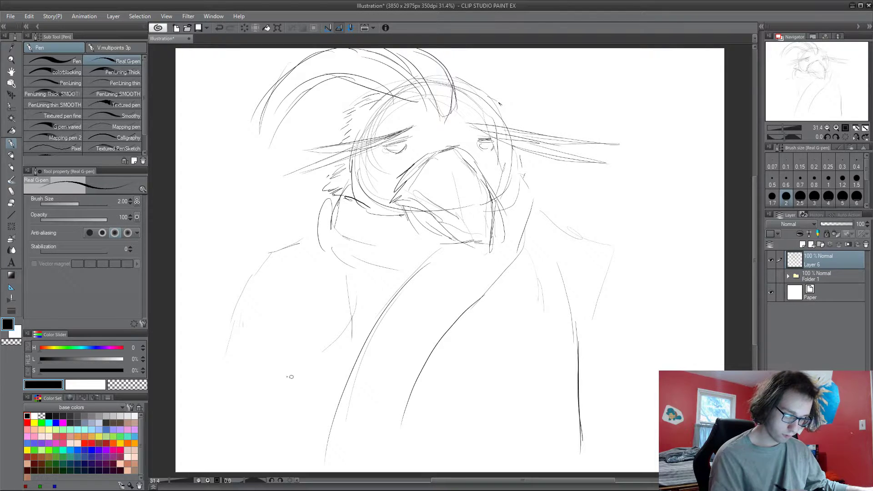
# Sketch narrow feather-like folds down the left arm and strengthen the left shoulder contour.
pyautogui.moveTo(250, 280); pyautogui.dragTo(235, 359)
pyautogui.moveTo(236, 289); pyautogui.dragTo(224, 370)
pyautogui.moveTo(221, 309); pyautogui.dragTo(203, 385)
pyautogui.moveTo(202, 385); pyautogui.dragTo(192, 427)
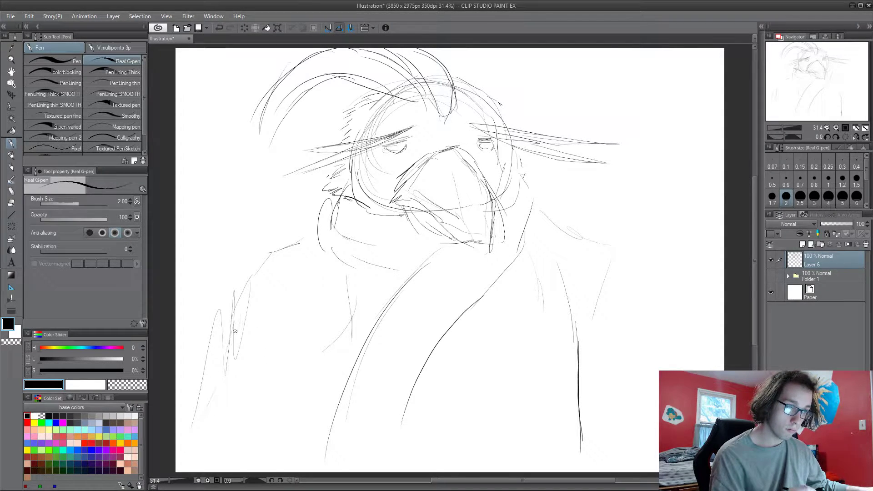
pyautogui.moveTo(238, 296); pyautogui.dragTo(224, 416)
pyautogui.moveTo(256, 281); pyautogui.dragTo(234, 318)
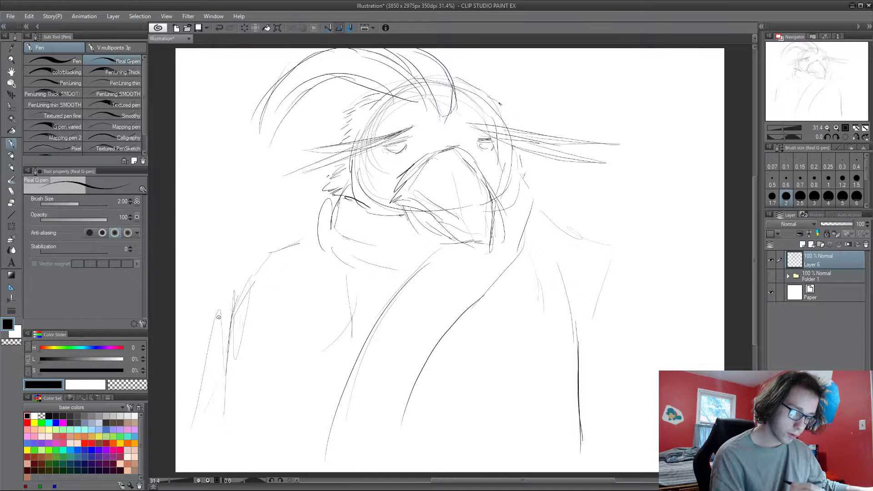
pyautogui.moveTo(313, 240)
pyautogui.mouseDown()
pyautogui.moveTo(259, 262)
pyautogui.moveTo(214, 368)
pyautogui.mouseUp()
pyautogui.moveTo(217, 366); pyautogui.dragTo(204, 424)
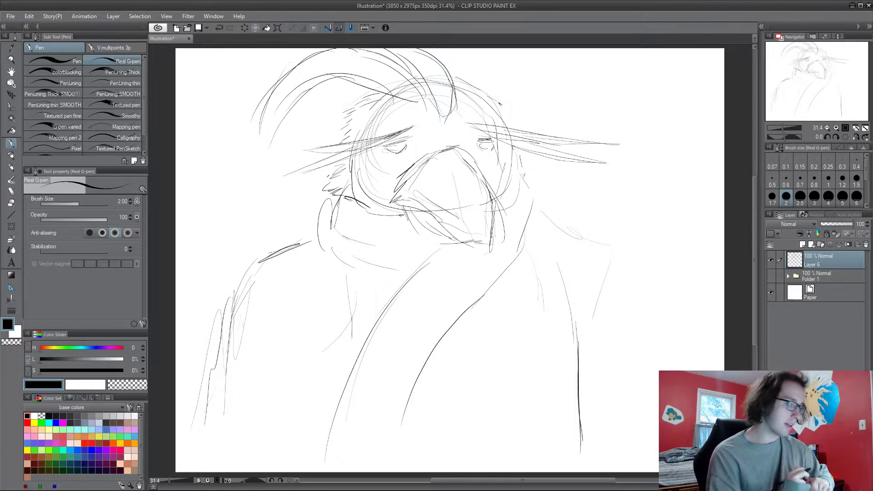
# Reinforce and widen the right shoulder, and sketch long curved folds down the left side of the chest.
pyautogui.moveTo(541, 211); pyautogui.dragTo(628, 262)
pyautogui.moveTo(623, 267); pyautogui.dragTo(613, 317)
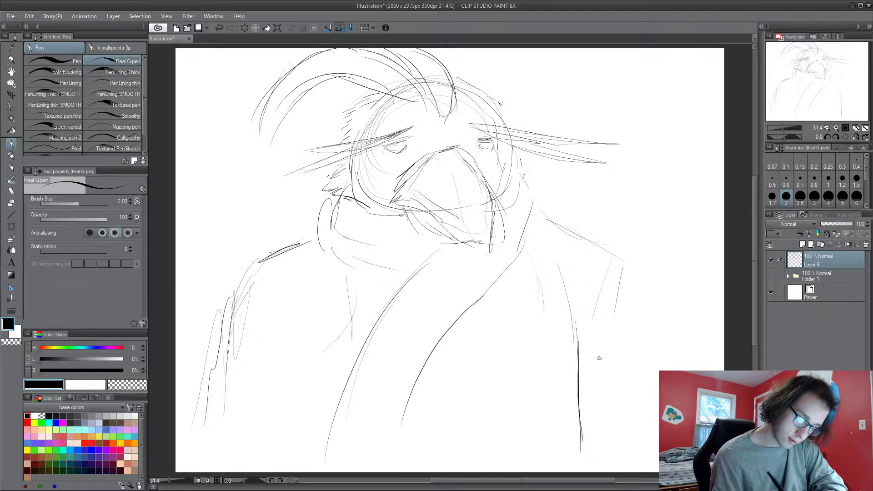
pyautogui.moveTo(322, 281)
pyautogui.mouseDown()
pyautogui.moveTo(317, 336)
pyautogui.moveTo(269, 471)
pyautogui.mouseUp()
pyautogui.moveTo(270, 392); pyautogui.dragTo(263, 435)
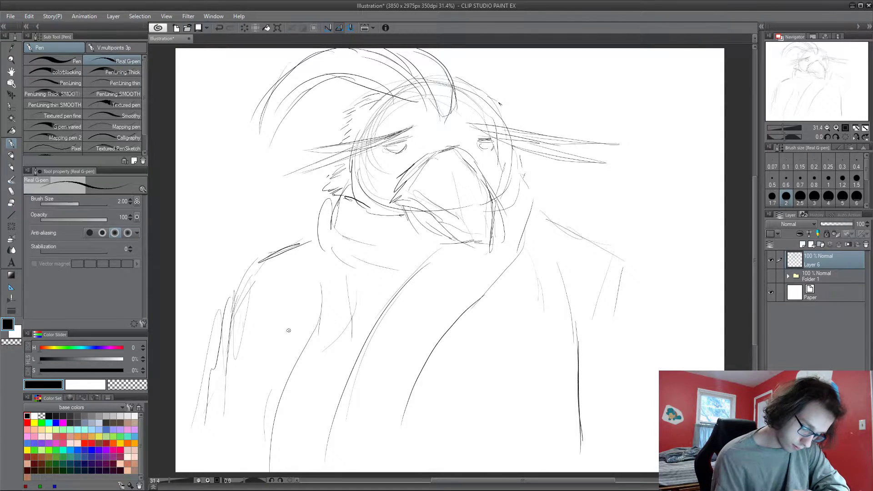
pyautogui.moveTo(314, 323); pyautogui.dragTo(275, 423)
pyautogui.moveTo(298, 359); pyautogui.dragTo(267, 408)
# Broaden the left shoulder out to the canvas edge and draw the arm's outer contour down from it.
pyautogui.moveTo(264, 248)
pyautogui.mouseDown()
pyautogui.moveTo(233, 273)
pyautogui.moveTo(191, 341)
pyautogui.mouseUp()
pyautogui.moveTo(191, 366); pyautogui.dragTo(175, 460)
pyautogui.moveTo(231, 323); pyautogui.dragTo(174, 442)
pyautogui.moveTo(333, 236)
pyautogui.mouseDown()
pyautogui.moveTo(206, 291)
pyautogui.moveTo(228, 282)
pyautogui.moveTo(184, 314)
pyautogui.mouseUp()
pyautogui.moveTo(196, 313); pyautogui.dragTo(190, 453)
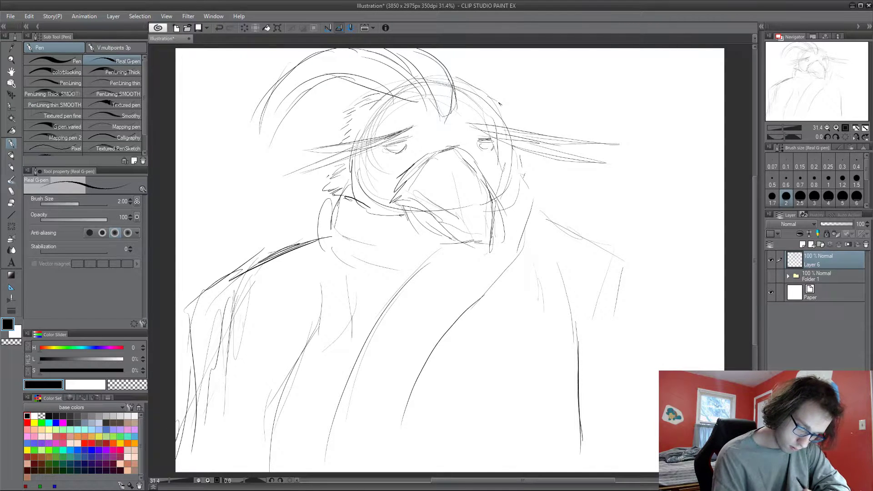
# Sketch a third long curved drape line across the chest, to the right of the existing two.
pyautogui.moveTo(501, 317); pyautogui.dragTo(421, 471)
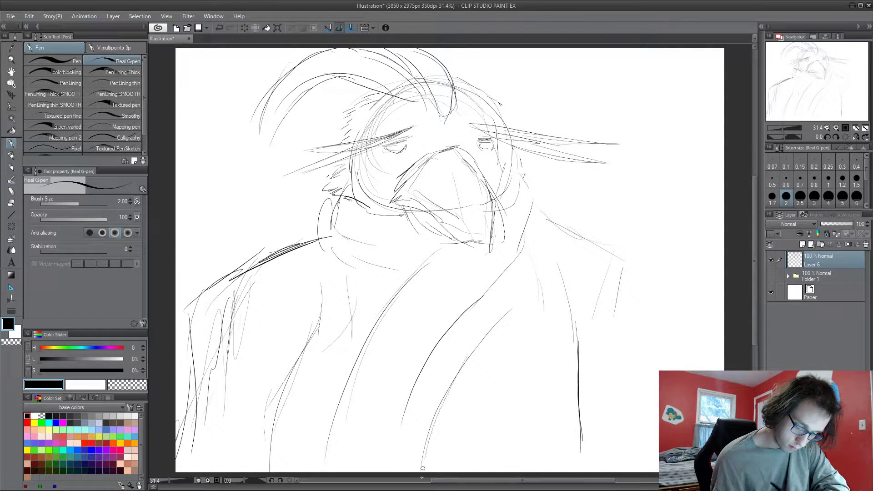
pyautogui.moveTo(436, 408); pyautogui.dragTo(429, 429)
pyautogui.moveTo(530, 275)
pyautogui.mouseDown()
pyautogui.moveTo(475, 350)
pyautogui.moveTo(562, 341)
pyautogui.moveTo(487, 395)
pyautogui.mouseUp()
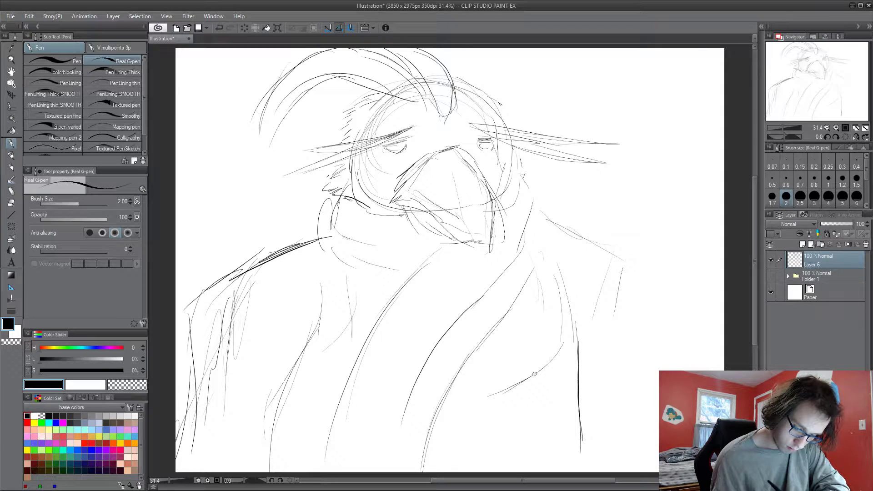
# Sketch curved folds hooking down from the right shoulder and sweeping left across the lower torso.
pyautogui.moveTo(562, 342); pyautogui.dragTo(531, 376)
pyautogui.moveTo(551, 262); pyautogui.dragTo(558, 359)
pyautogui.moveTo(560, 314)
pyautogui.mouseDown()
pyautogui.moveTo(471, 411)
pyautogui.moveTo(544, 364)
pyautogui.mouseUp()
pyautogui.moveTo(538, 372); pyautogui.dragTo(481, 422)
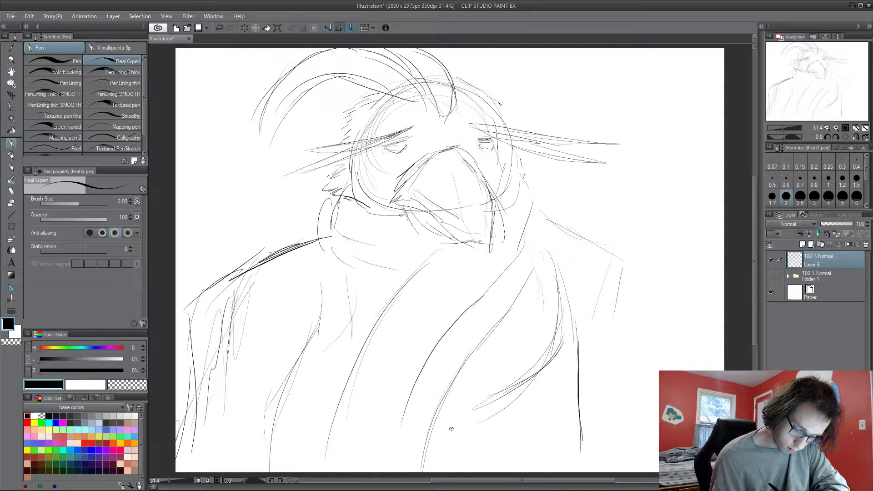
pyautogui.moveTo(528, 397); pyautogui.dragTo(492, 408)
pyautogui.moveTo(559, 360); pyautogui.dragTo(504, 409)
pyautogui.moveTo(553, 380)
pyautogui.mouseDown()
pyautogui.moveTo(535, 422)
pyautogui.moveTo(481, 472)
pyautogui.mouseUp()
pyautogui.moveTo(534, 426); pyautogui.dragTo(476, 472)
pyautogui.moveTo(509, 447); pyautogui.dragTo(484, 471)
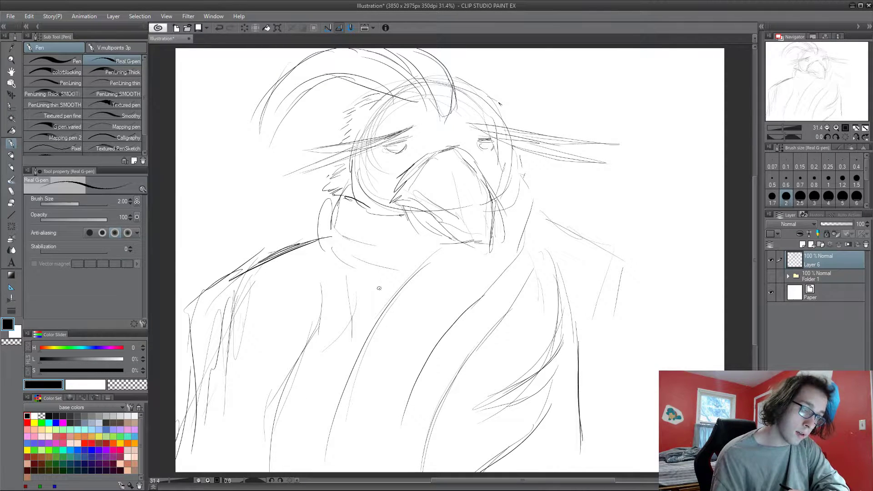
# Sketch a long curved fold left of the first drape line, with a short pointed fold near its lower end.
pyautogui.moveTo(385, 286); pyautogui.dragTo(354, 322)
pyautogui.moveTo(363, 316); pyautogui.dragTo(311, 407)
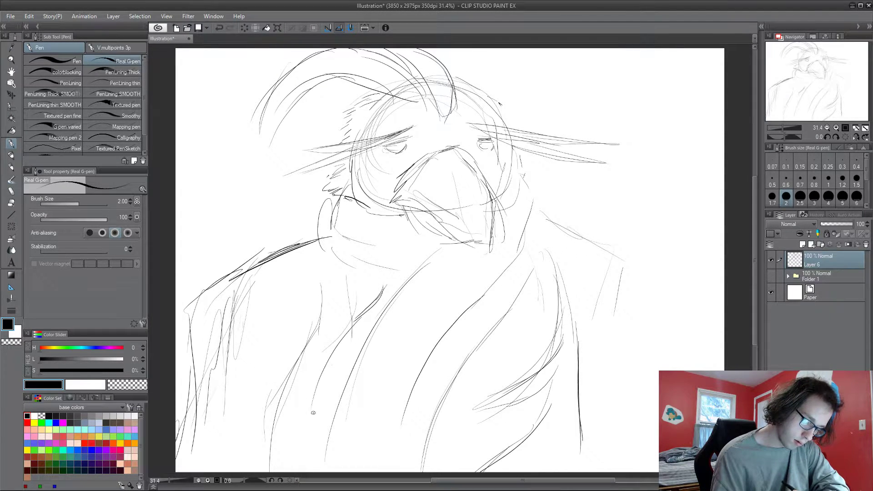
pyautogui.moveTo(332, 362); pyautogui.dragTo(307, 462)
pyautogui.moveTo(296, 438); pyautogui.dragTo(307, 458)
pyautogui.moveTo(288, 424); pyautogui.dragTo(299, 444)
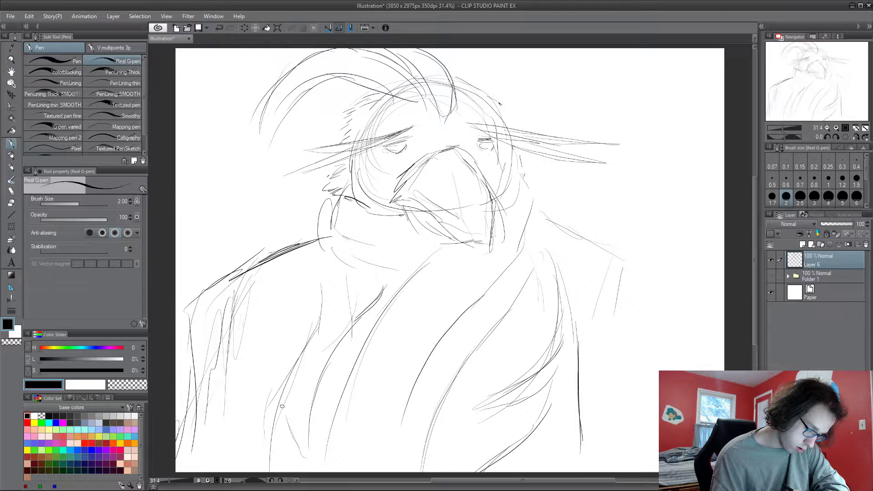
# Shape the pointed fold on the lower left torso and connect curved fold lines up towards the neck drape.
pyautogui.moveTo(282, 398)
pyautogui.mouseDown()
pyautogui.moveTo(292, 410)
pyautogui.moveTo(287, 399)
pyautogui.mouseUp()
pyautogui.moveTo(304, 455)
pyautogui.mouseDown()
pyautogui.moveTo(282, 384)
pyautogui.moveTo(298, 433)
pyautogui.mouseUp()
pyautogui.moveTo(302, 367); pyautogui.dragTo(286, 393)
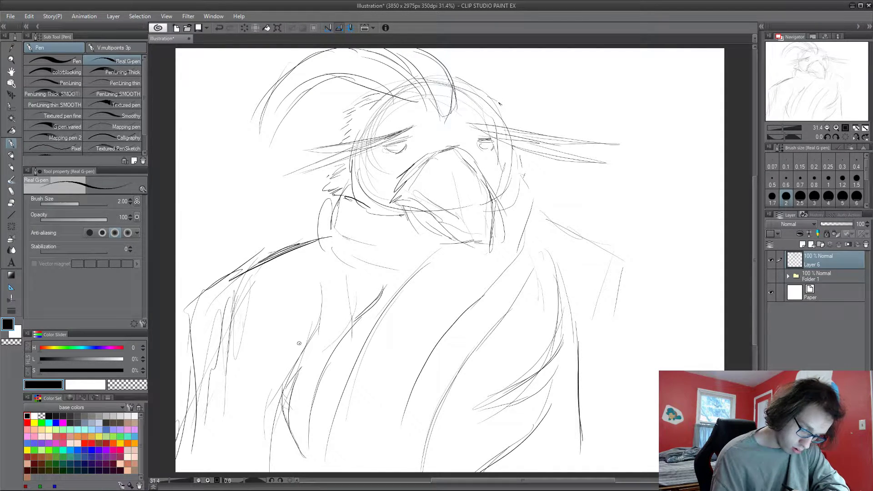
pyautogui.moveTo(302, 349); pyautogui.dragTo(373, 299)
pyautogui.moveTo(365, 300)
pyautogui.mouseDown()
pyautogui.moveTo(392, 273)
pyautogui.moveTo(380, 296)
pyautogui.mouseUp()
# Reinforce the rightmost drape line with a parallel fold beside it, and sketch the right arm's outer edge.
pyautogui.moveTo(461, 432); pyautogui.dragTo(540, 260)
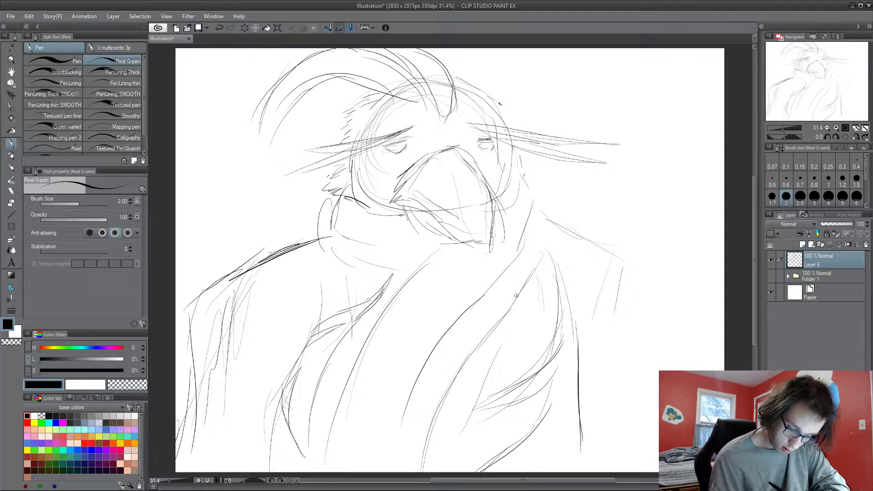
pyautogui.moveTo(517, 296); pyautogui.dragTo(418, 471)
pyautogui.click(429, 480)
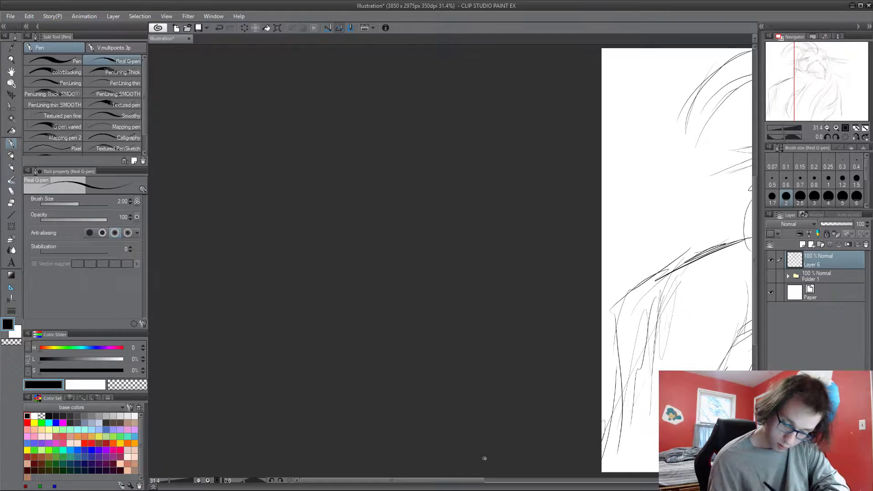
pyautogui.moveTo(483, 480)
pyautogui.mouseDown()
pyautogui.moveTo(618, 475)
pyautogui.moveTo(609, 474)
pyautogui.mouseUp()
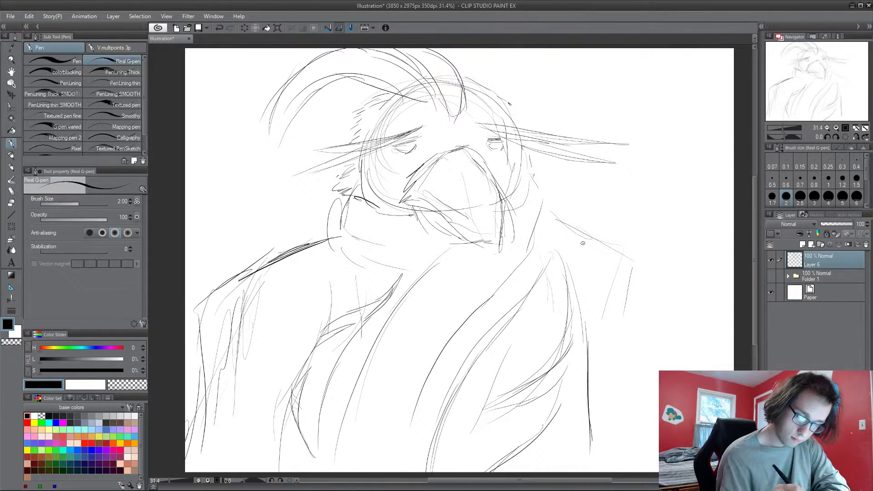
pyautogui.moveTo(637, 267); pyautogui.dragTo(623, 372)
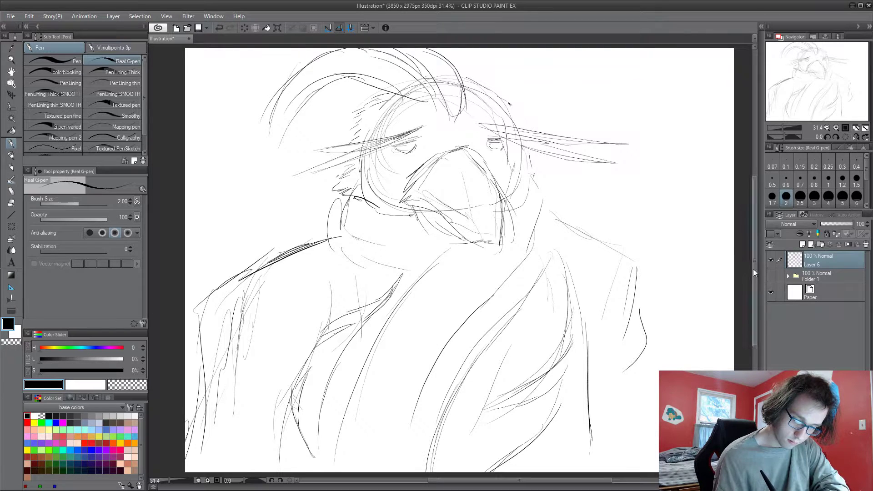
# Sketch long feathers trailing behind the head to the left shoulder, and add another curved feather to the crest.
pyautogui.moveTo(369, 88)
pyautogui.mouseDown()
pyautogui.moveTo(316, 110)
pyautogui.moveTo(282, 188)
pyautogui.mouseUp()
pyautogui.moveTo(291, 180); pyautogui.dragTo(235, 281)
pyautogui.moveTo(257, 261); pyautogui.dragTo(304, 207)
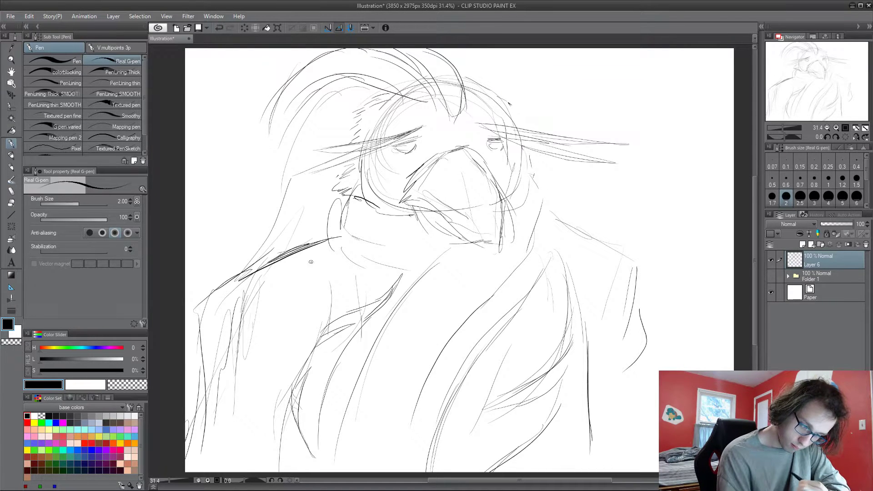
pyautogui.moveTo(465, 108)
pyautogui.mouseDown()
pyautogui.moveTo(468, 57)
pyautogui.moveTo(429, 48)
pyautogui.mouseUp()
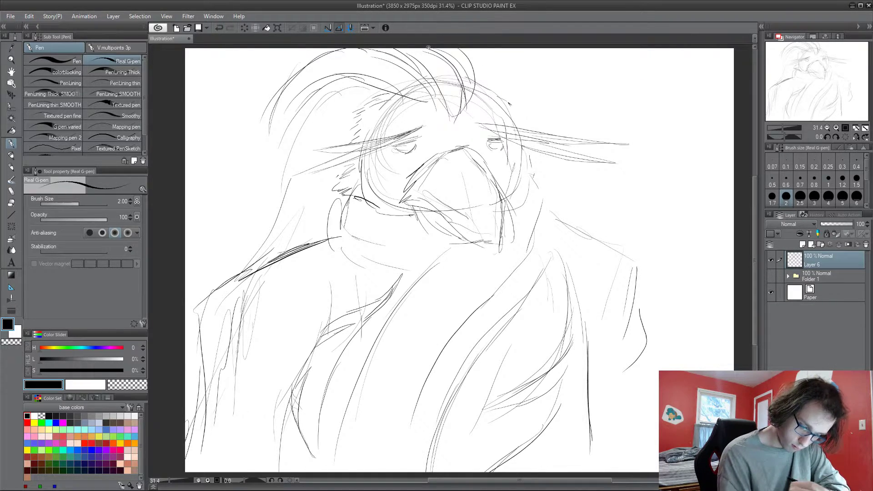
# Extend the left shoulder and arm contour, and outline the rounded right shoulder and arm down the body.
pyautogui.moveTo(224, 283); pyautogui.dragTo(186, 318)
pyautogui.moveTo(202, 321); pyautogui.dragTo(207, 425)
pyautogui.moveTo(245, 269); pyautogui.dragTo(338, 233)
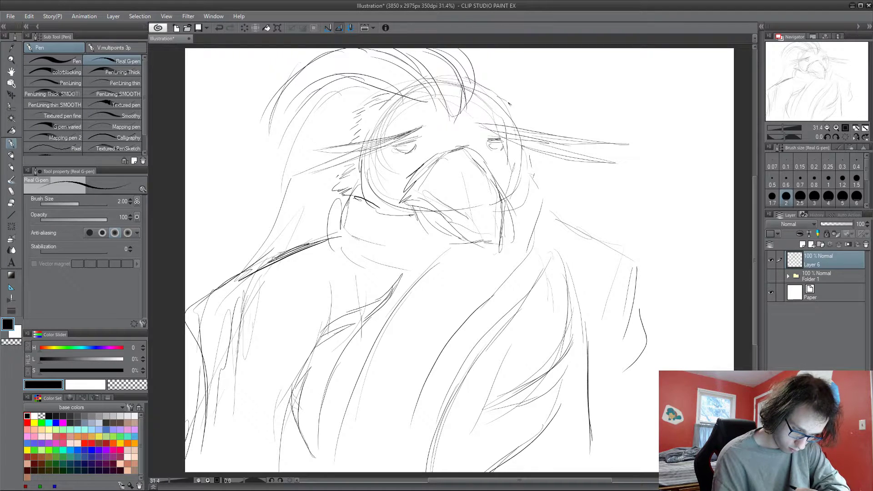
pyautogui.moveTo(607, 245)
pyautogui.mouseDown()
pyautogui.moveTo(658, 379)
pyautogui.moveTo(658, 442)
pyautogui.mouseUp()
pyautogui.moveTo(646, 412); pyautogui.dragTo(643, 473)
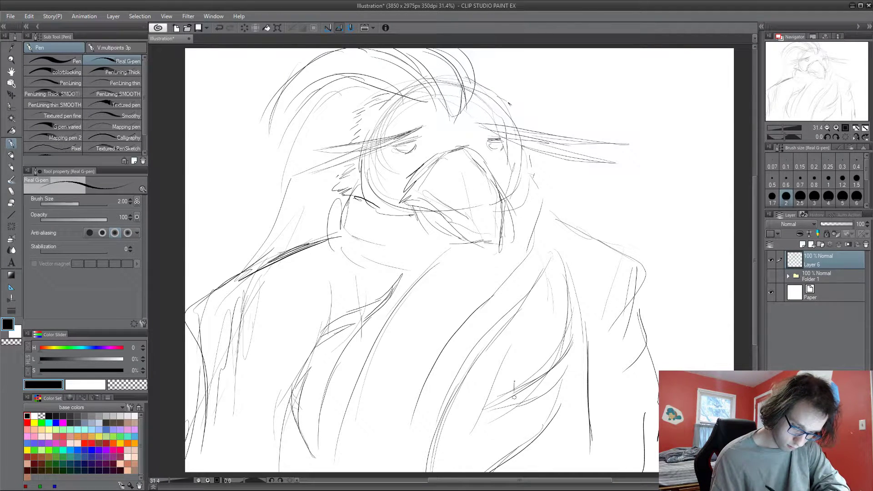
# Start a small full-body thumbnail right of the main sketch, with a circular head, rounded body sides and a neck drape line.
pyautogui.moveTo(668, 92)
pyautogui.mouseDown()
pyautogui.moveTo(685, 94)
pyautogui.moveTo(661, 116)
pyautogui.moveTo(641, 177)
pyautogui.moveTo(691, 203)
pyautogui.mouseUp()
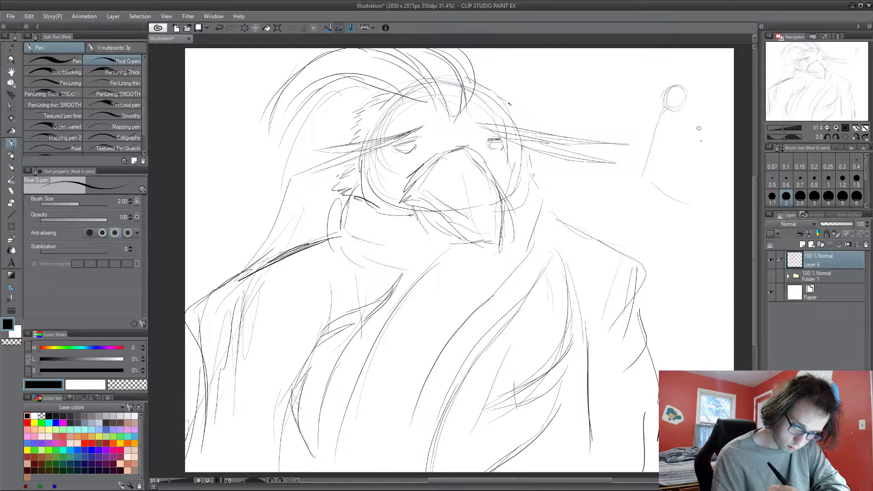
pyautogui.moveTo(686, 105); pyautogui.dragTo(702, 173)
pyautogui.moveTo(665, 107); pyautogui.dragTo(648, 162)
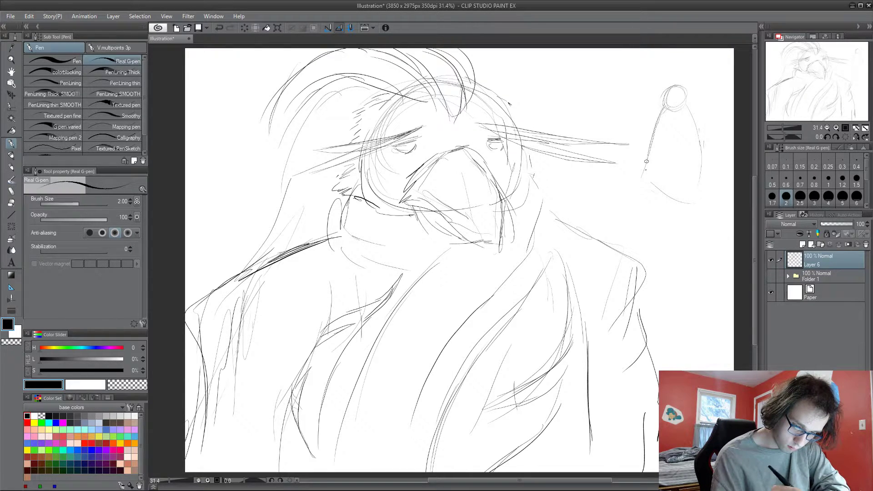
pyautogui.moveTo(679, 110)
pyautogui.mouseDown()
pyautogui.moveTo(688, 112)
pyautogui.moveTo(647, 181)
pyautogui.mouseUp()
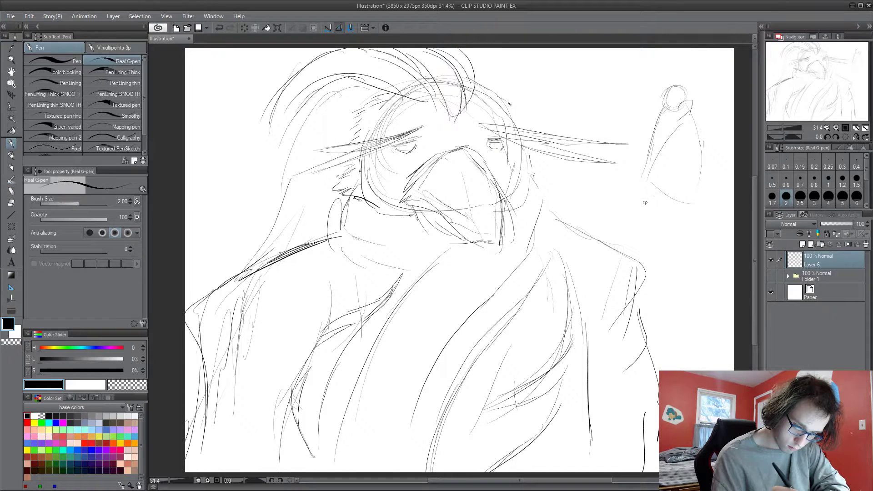
# Add chest folds, the right shoulder and arm, a wider left contour and a curved hem to the small full-body thumbnail.
pyautogui.moveTo(664, 129)
pyautogui.mouseDown()
pyautogui.moveTo(648, 175)
pyautogui.moveTo(679, 137)
pyautogui.mouseUp()
pyautogui.moveTo(697, 130); pyautogui.dragTo(681, 139)
pyautogui.moveTo(695, 109)
pyautogui.mouseDown()
pyautogui.moveTo(708, 117)
pyautogui.moveTo(703, 184)
pyautogui.mouseUp()
pyautogui.moveTo(645, 164); pyautogui.dragTo(632, 231)
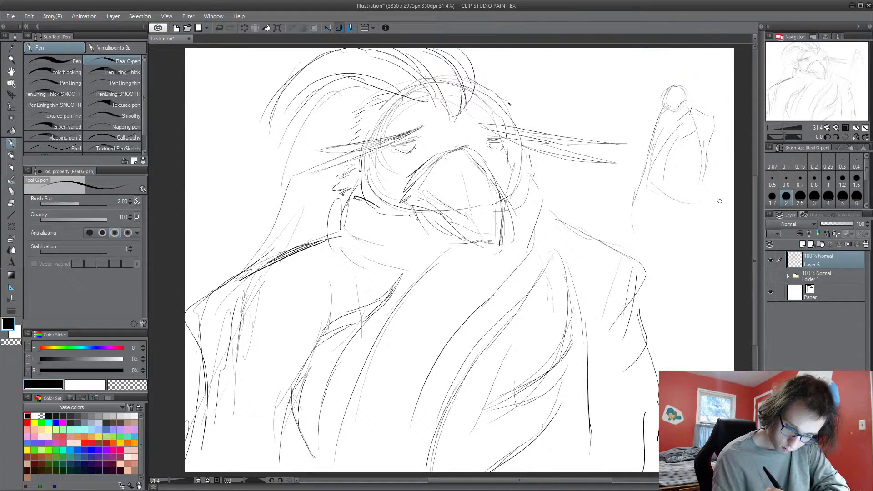
pyautogui.moveTo(720, 181); pyautogui.dragTo(716, 206)
pyautogui.moveTo(713, 196); pyautogui.dragTo(716, 209)
pyautogui.moveTo(647, 184)
pyautogui.mouseDown()
pyautogui.moveTo(682, 208)
pyautogui.moveTo(714, 203)
pyautogui.mouseUp()
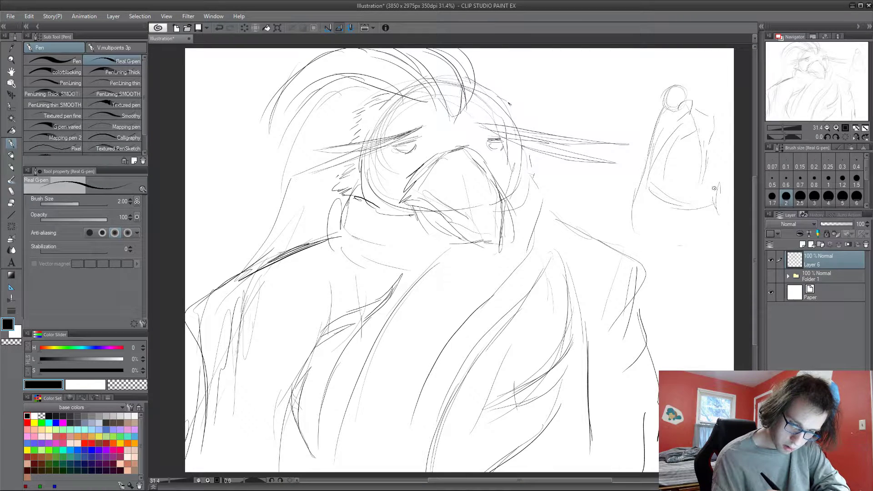
# Add a small beak, a side fold and a rounded lower body contour to the full-body thumbnail.
pyautogui.moveTo(664, 183); pyautogui.dragTo(676, 187)
pyautogui.moveTo(642, 165)
pyautogui.mouseDown()
pyautogui.moveTo(635, 188)
pyautogui.moveTo(671, 98)
pyautogui.mouseUp()
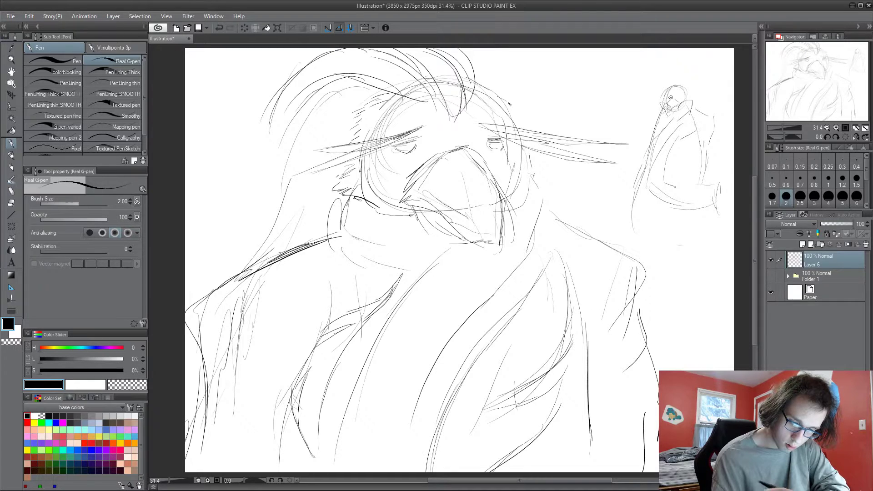
pyautogui.moveTo(636, 232)
pyautogui.mouseDown()
pyautogui.moveTo(713, 244)
pyautogui.moveTo(690, 271)
pyautogui.mouseUp()
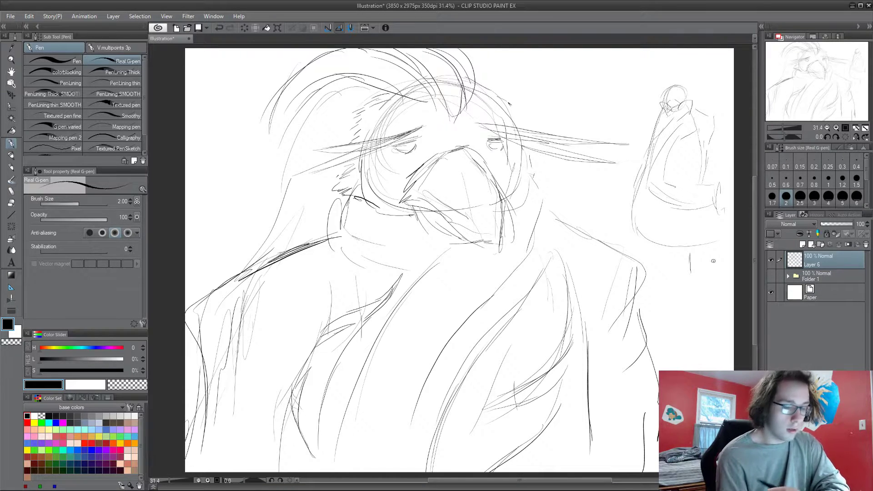
# Sketch two small clawed feet with pointed toes beneath the thumbnail's rounded body.
pyautogui.moveTo(690, 253)
pyautogui.mouseDown()
pyautogui.moveTo(696, 267)
pyautogui.moveTo(698, 248)
pyautogui.mouseUp()
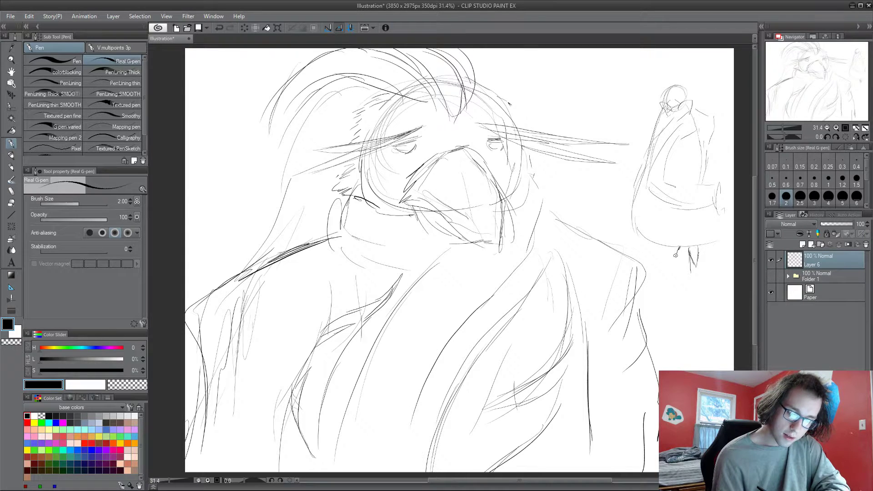
pyautogui.moveTo(680, 251); pyautogui.dragTo(686, 249)
pyautogui.moveTo(700, 247)
pyautogui.mouseDown()
pyautogui.moveTo(713, 250)
pyautogui.moveTo(698, 249)
pyautogui.mouseUp()
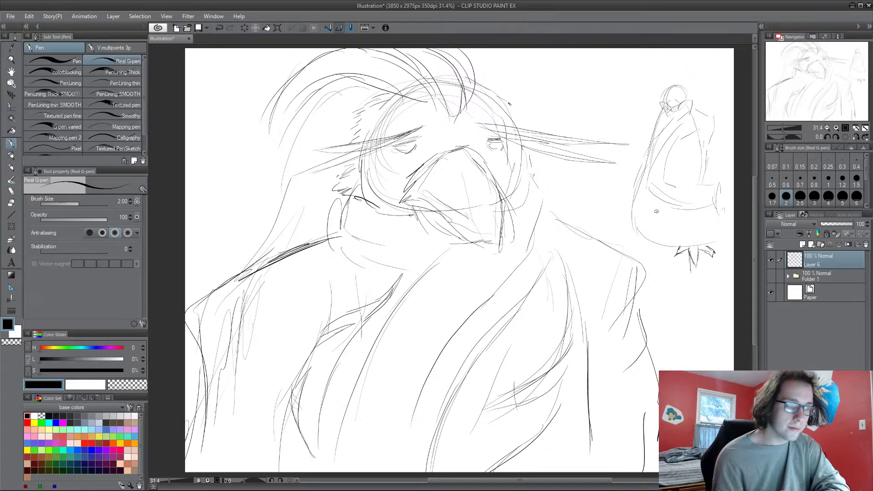
pyautogui.moveTo(633, 250)
pyautogui.mouseDown()
pyautogui.moveTo(654, 245)
pyautogui.moveTo(645, 251)
pyautogui.mouseUp()
pyautogui.moveTo(646, 250); pyautogui.dragTo(662, 251)
pyautogui.moveTo(669, 248); pyautogui.dragTo(655, 248)
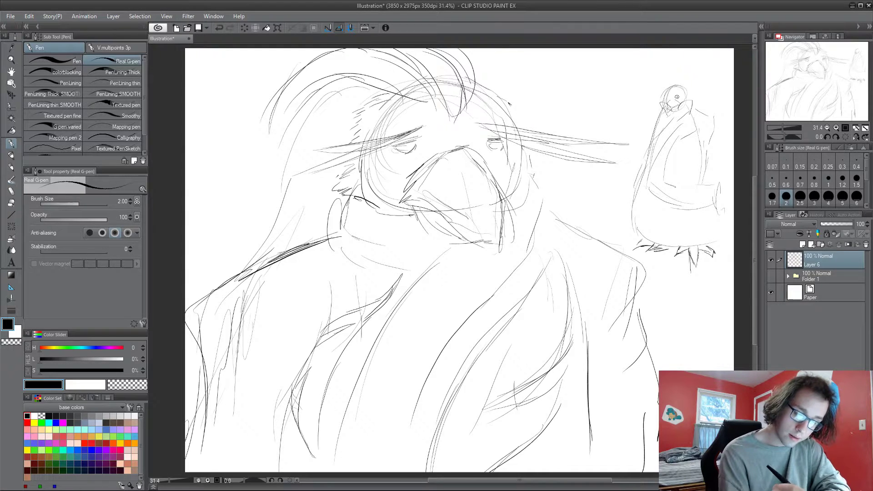
# Draw swept-back crest feathers on the thumbnail's head and fill out its right arm with long curved strokes.
pyautogui.moveTo(676, 96)
pyautogui.mouseDown()
pyautogui.moveTo(699, 96)
pyautogui.moveTo(672, 96)
pyautogui.moveTo(680, 79)
pyautogui.moveTo(699, 97)
pyautogui.mouseUp()
pyautogui.moveTo(698, 134)
pyautogui.mouseDown()
pyautogui.moveTo(701, 191)
pyautogui.moveTo(727, 214)
pyautogui.moveTo(695, 175)
pyautogui.moveTo(699, 208)
pyautogui.mouseUp()
pyautogui.moveTo(713, 137)
pyautogui.mouseDown()
pyautogui.moveTo(723, 192)
pyautogui.moveTo(728, 178)
pyautogui.moveTo(709, 205)
pyautogui.mouseUp()
pyautogui.moveTo(708, 174)
pyautogui.mouseDown()
pyautogui.moveTo(723, 173)
pyautogui.moveTo(691, 189)
pyautogui.moveTo(714, 204)
pyautogui.moveTo(707, 220)
pyautogui.moveTo(717, 227)
pyautogui.mouseUp()
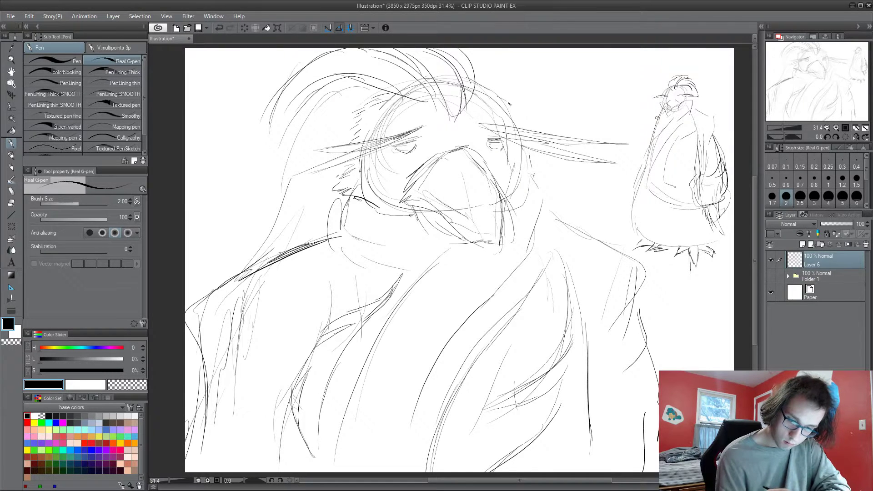
# Sketch the thumbnail's left shoulder and bent arm outward from the neck, with short feather strokes around them.
pyautogui.moveTo(658, 110)
pyautogui.mouseDown()
pyautogui.moveTo(646, 115)
pyautogui.moveTo(667, 122)
pyautogui.moveTo(663, 134)
pyautogui.moveTo(651, 124)
pyautogui.moveTo(659, 114)
pyautogui.moveTo(635, 132)
pyautogui.moveTo(640, 161)
pyautogui.moveTo(651, 151)
pyautogui.mouseUp()
pyautogui.moveTo(660, 146); pyautogui.dragTo(639, 168)
pyautogui.moveTo(656, 121)
pyautogui.mouseDown()
pyautogui.moveTo(653, 146)
pyautogui.moveTo(636, 131)
pyautogui.moveTo(623, 157)
pyautogui.mouseUp()
pyautogui.moveTo(632, 146)
pyautogui.mouseDown()
pyautogui.moveTo(625, 174)
pyautogui.moveTo(638, 171)
pyautogui.mouseUp()
pyautogui.moveTo(635, 171); pyautogui.dragTo(645, 169)
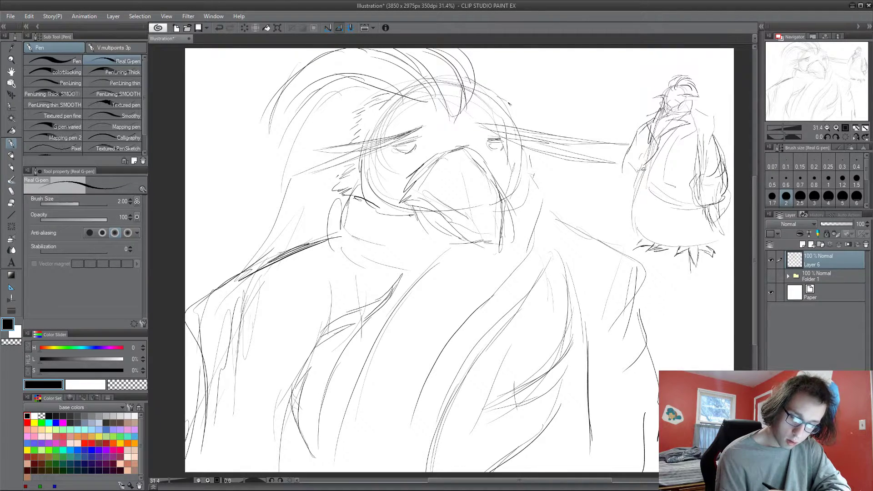
pyautogui.moveTo(644, 119)
pyautogui.mouseDown()
pyautogui.moveTo(623, 161)
pyautogui.moveTo(641, 123)
pyautogui.mouseUp()
pyautogui.moveTo(656, 112); pyautogui.dragTo(638, 124)
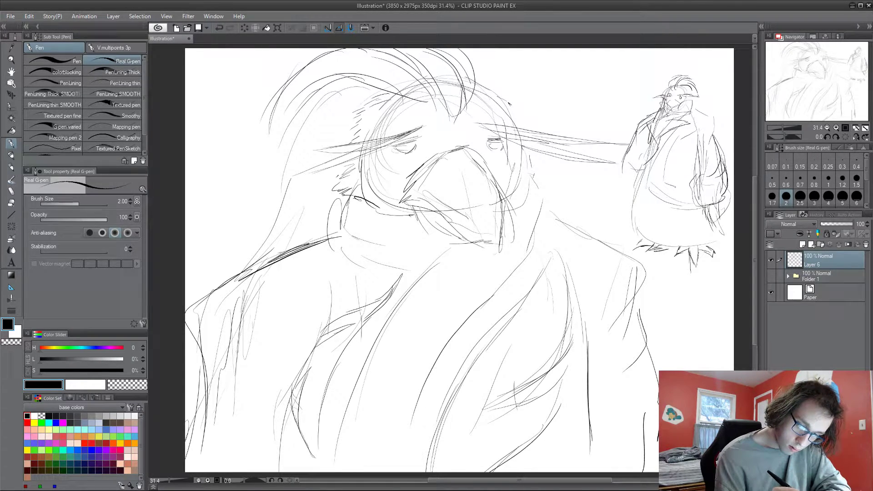
# Darken the thumbnail's lower body contour, extend a tail on its right side, and add drape folds across the chest.
pyautogui.moveTo(636, 179)
pyautogui.mouseDown()
pyautogui.moveTo(659, 242)
pyautogui.moveTo(715, 243)
pyautogui.mouseUp()
pyautogui.moveTo(638, 210); pyautogui.dragTo(672, 182)
pyautogui.moveTo(679, 137); pyautogui.dragTo(661, 170)
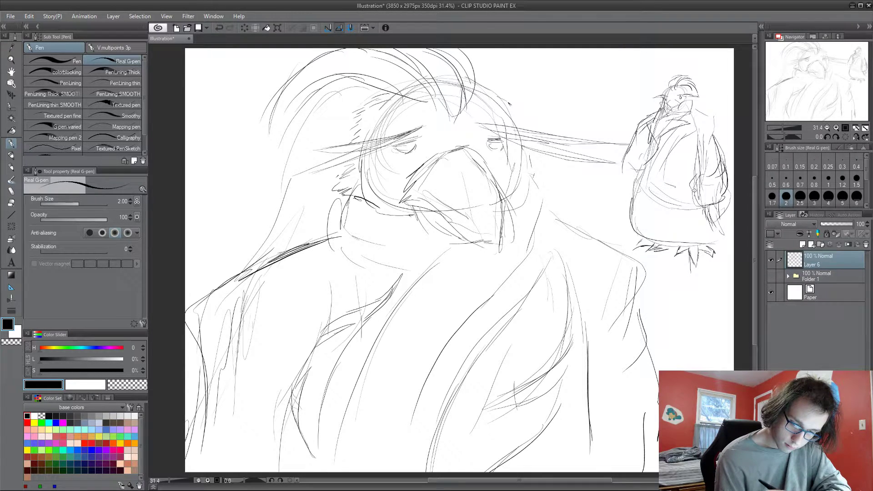
pyautogui.moveTo(733, 221); pyautogui.dragTo(687, 245)
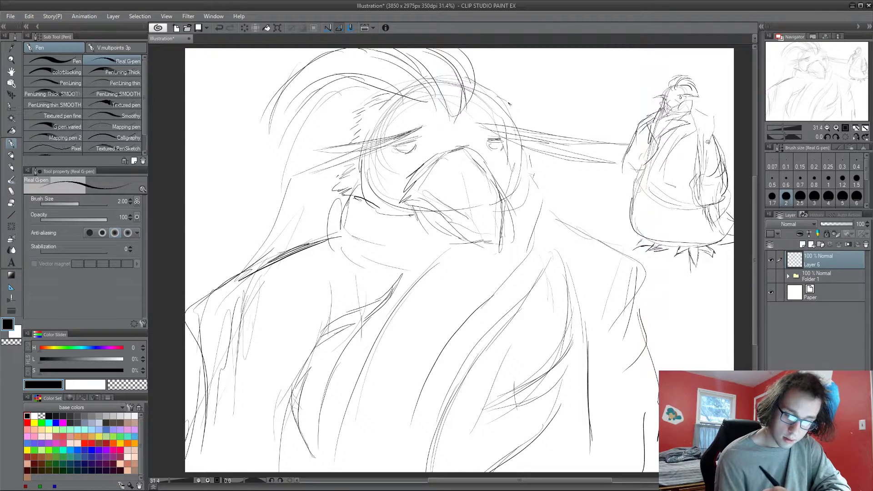
pyautogui.moveTo(646, 178); pyautogui.dragTo(632, 202)
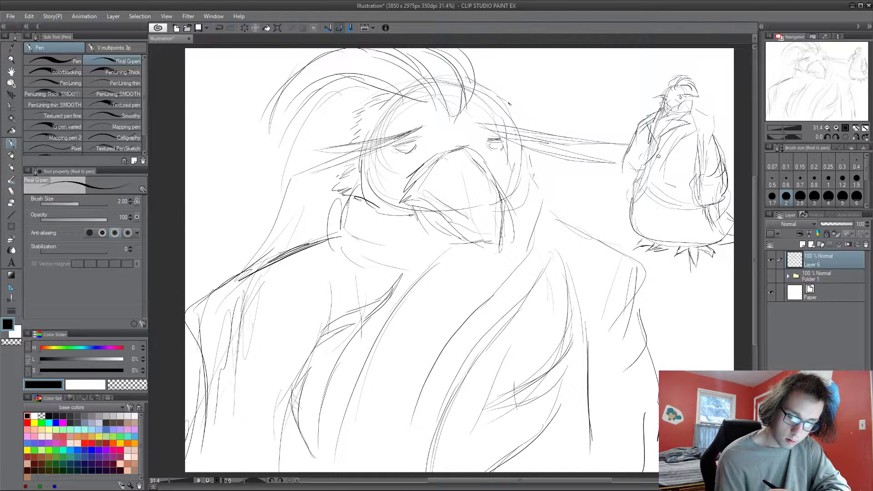
pyautogui.moveTo(664, 160); pyautogui.dragTo(697, 114)
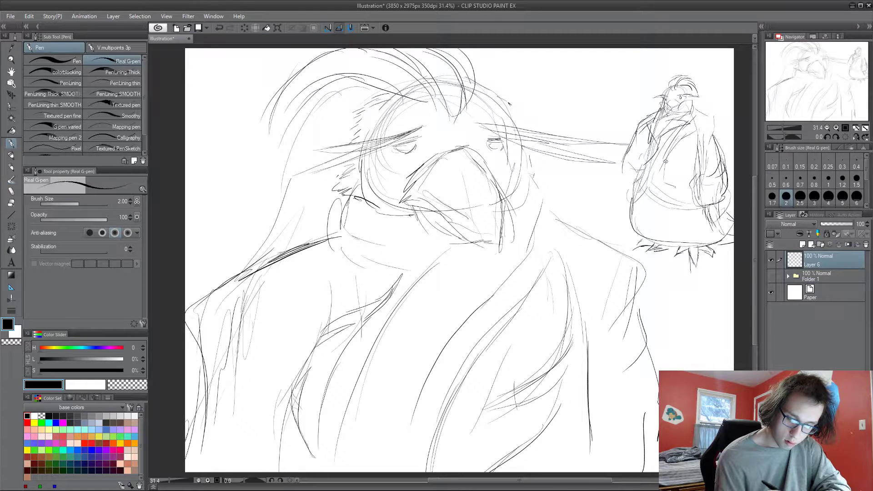
pyautogui.moveTo(677, 176)
pyautogui.mouseDown()
pyautogui.moveTo(674, 160)
pyautogui.moveTo(701, 116)
pyautogui.moveTo(682, 156)
pyautogui.moveTo(679, 177)
pyautogui.moveTo(693, 160)
pyautogui.moveTo(687, 177)
pyautogui.mouseUp()
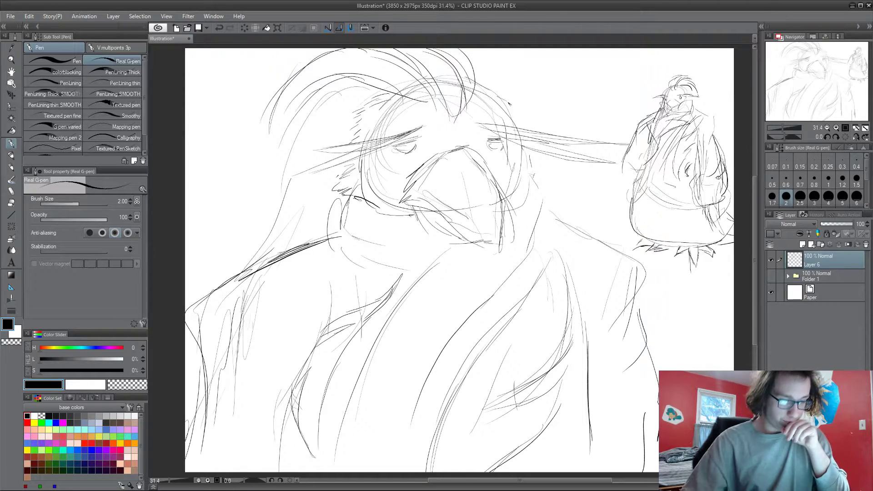
# Add a new layer, hide the bird sketch layer, and rough in an oval head with a slanted shoulder line.
pyautogui.click(803, 245)
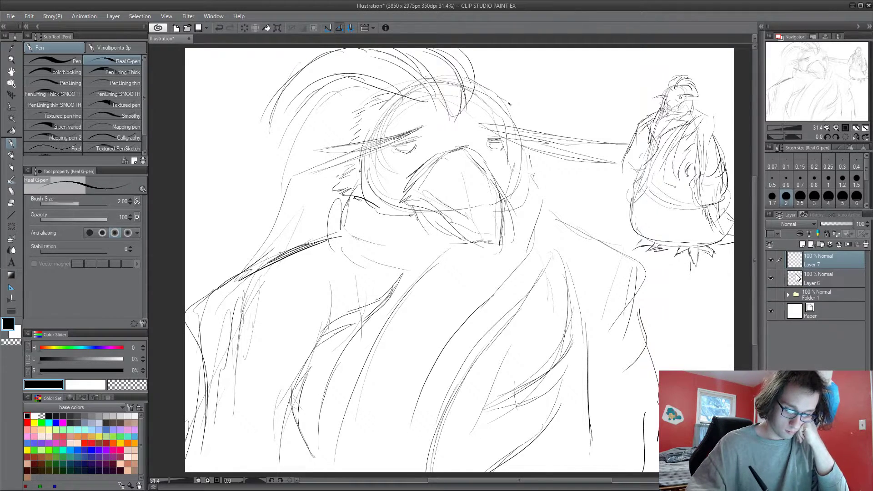
pyautogui.click(771, 278)
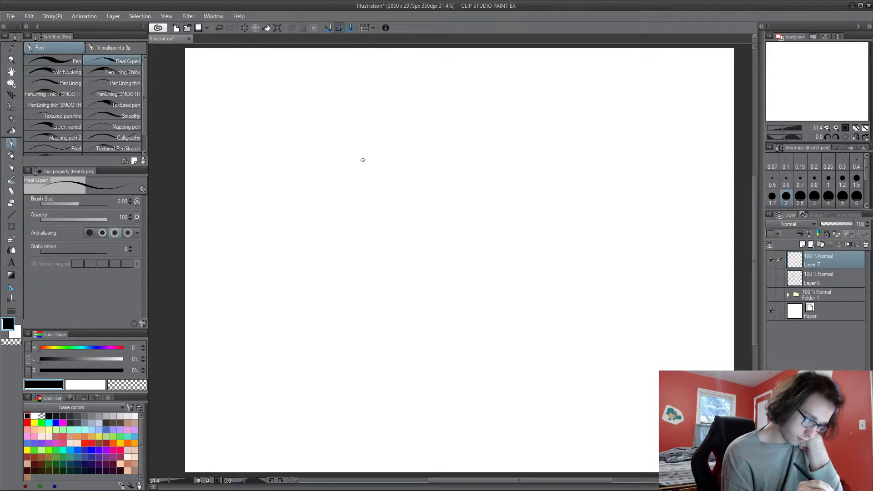
pyautogui.moveTo(362, 127)
pyautogui.mouseDown()
pyautogui.moveTo(298, 216)
pyautogui.moveTo(306, 91)
pyautogui.moveTo(312, 217)
pyautogui.moveTo(335, 287)
pyautogui.mouseUp()
pyautogui.moveTo(278, 265); pyautogui.dragTo(370, 237)
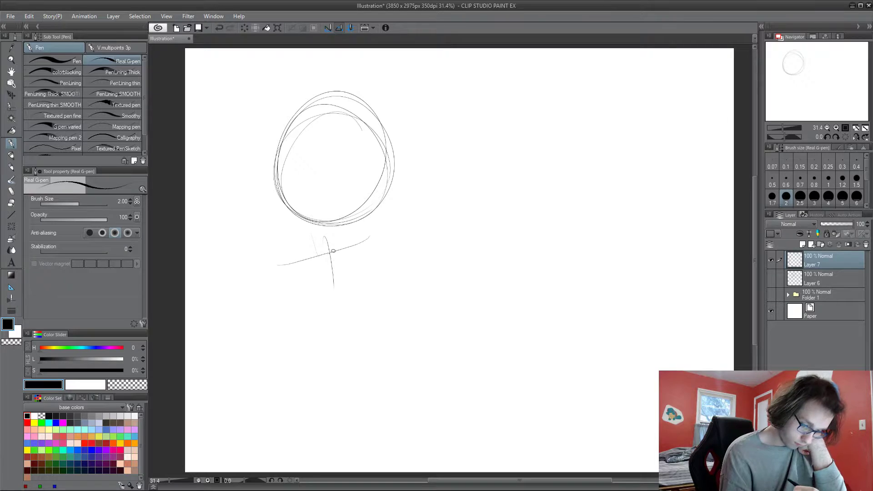
# Rough in the new figure's torso sides, waist curve and hip lines below the slanted shoulder line.
pyautogui.moveTo(318, 260); pyautogui.dragTo(370, 237)
pyautogui.moveTo(279, 285); pyautogui.dragTo(305, 300)
pyautogui.moveTo(298, 371); pyautogui.dragTo(307, 300)
pyautogui.moveTo(291, 269); pyautogui.dragTo(298, 363)
pyautogui.moveTo(273, 400); pyautogui.dragTo(318, 315)
pyautogui.moveTo(366, 246); pyautogui.dragTo(362, 320)
pyautogui.moveTo(372, 265); pyautogui.dragTo(369, 348)
pyautogui.moveTo(374, 318); pyautogui.dragTo(377, 391)
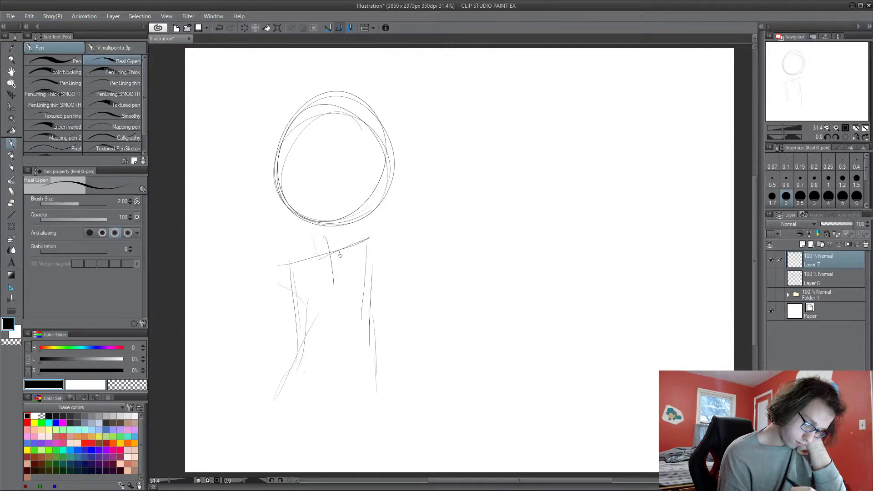
# Sketch the neck, the sloping left shoulder and guide lines for both bent upper arms.
pyautogui.moveTo(314, 223); pyautogui.dragTo(305, 251)
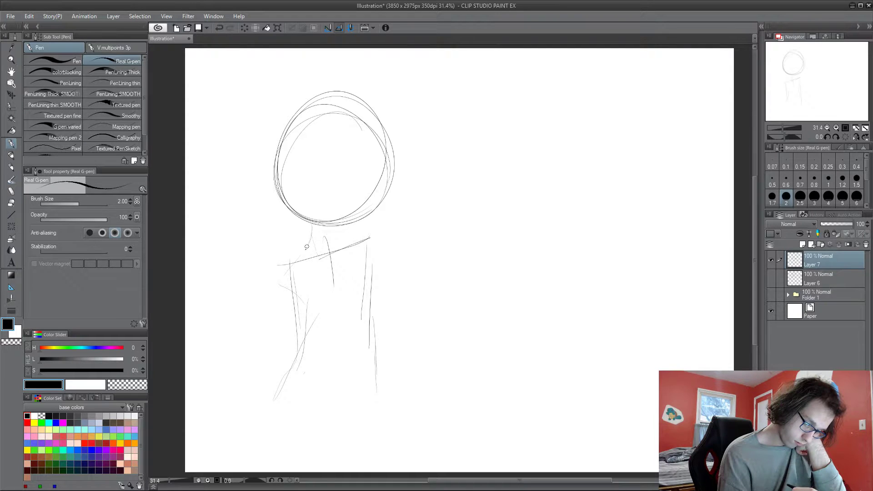
pyautogui.moveTo(342, 219)
pyautogui.mouseDown()
pyautogui.moveTo(339, 243)
pyautogui.moveTo(255, 285)
pyautogui.moveTo(331, 366)
pyautogui.mouseUp()
pyautogui.moveTo(278, 298); pyautogui.dragTo(332, 367)
pyautogui.moveTo(372, 255); pyautogui.dragTo(400, 316)
pyautogui.moveTo(393, 289)
pyautogui.mouseDown()
pyautogui.moveTo(412, 335)
pyautogui.moveTo(323, 336)
pyautogui.mouseUp()
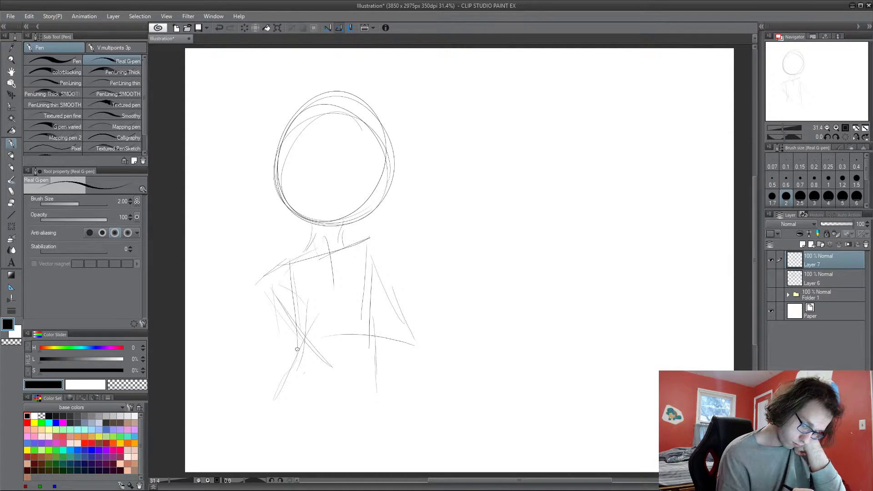
# Block in crossed forearms with an oval hand tucked at the left elbow and an open hand extending right.
pyautogui.moveTo(340, 371)
pyautogui.mouseDown()
pyautogui.moveTo(396, 312)
pyautogui.moveTo(361, 340)
pyautogui.moveTo(393, 314)
pyautogui.moveTo(339, 368)
pyautogui.moveTo(426, 293)
pyautogui.mouseUp()
pyautogui.moveTo(332, 329); pyautogui.dragTo(391, 337)
pyautogui.moveTo(311, 319)
pyautogui.mouseDown()
pyautogui.moveTo(323, 348)
pyautogui.moveTo(322, 313)
pyautogui.moveTo(304, 314)
pyautogui.moveTo(330, 335)
pyautogui.moveTo(305, 296)
pyautogui.moveTo(333, 321)
pyautogui.moveTo(320, 340)
pyautogui.mouseUp()
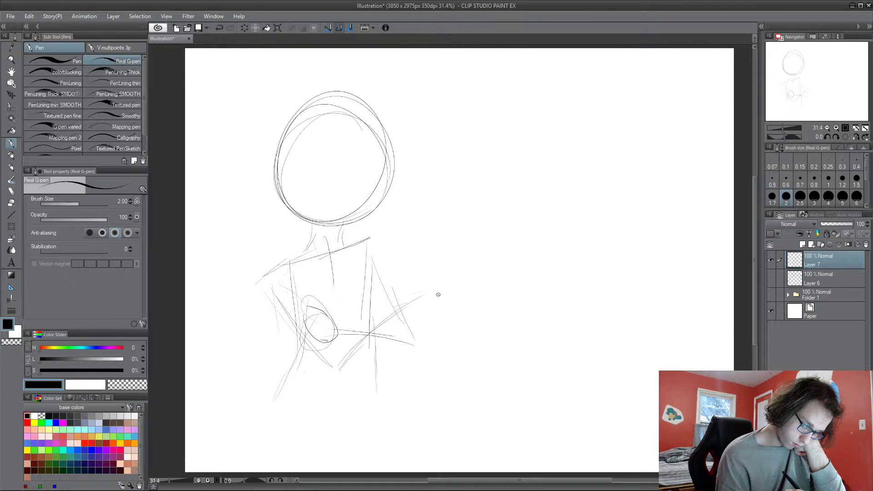
pyautogui.moveTo(413, 298)
pyautogui.mouseDown()
pyautogui.moveTo(443, 296)
pyautogui.moveTo(412, 317)
pyautogui.moveTo(452, 298)
pyautogui.moveTo(430, 318)
pyautogui.moveTo(449, 304)
pyautogui.moveTo(410, 315)
pyautogui.moveTo(422, 317)
pyautogui.moveTo(415, 292)
pyautogui.moveTo(448, 296)
pyautogui.moveTo(424, 318)
pyautogui.moveTo(463, 320)
pyautogui.moveTo(464, 306)
pyautogui.moveTo(441, 319)
pyautogui.moveTo(482, 310)
pyautogui.mouseUp()
pyautogui.moveTo(440, 288); pyautogui.dragTo(480, 298)
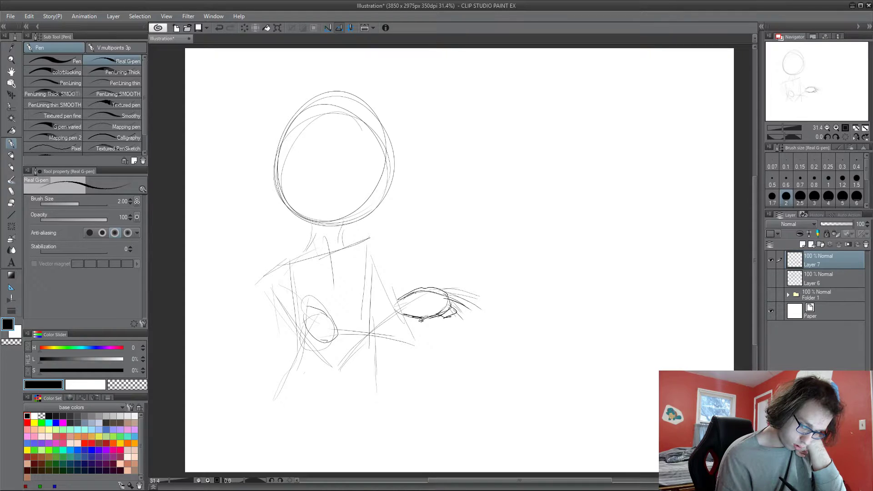
pyautogui.moveTo(421, 320); pyautogui.dragTo(341, 384)
pyautogui.moveTo(399, 309); pyautogui.dragTo(325, 373)
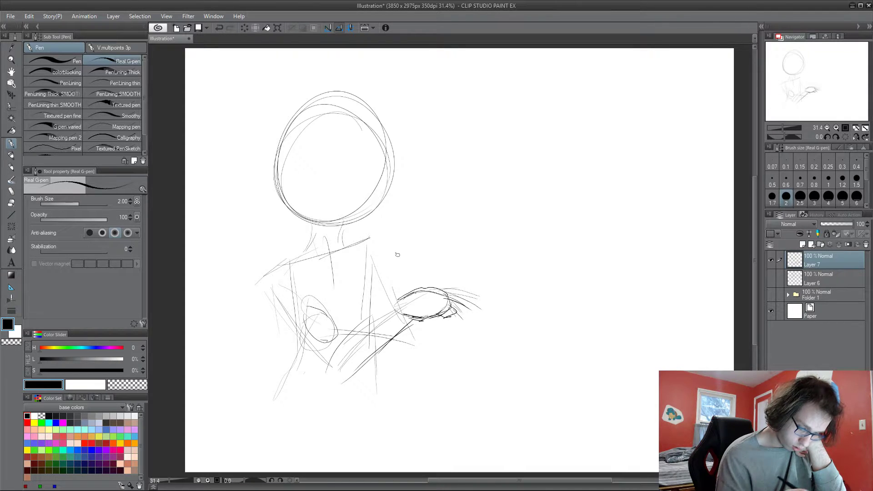
# Refine the oval head with a defined jaw and chin, a curved side hairline and darker outer contours.
pyautogui.moveTo(295, 197)
pyautogui.mouseDown()
pyautogui.moveTo(321, 226)
pyautogui.moveTo(336, 228)
pyautogui.mouseUp()
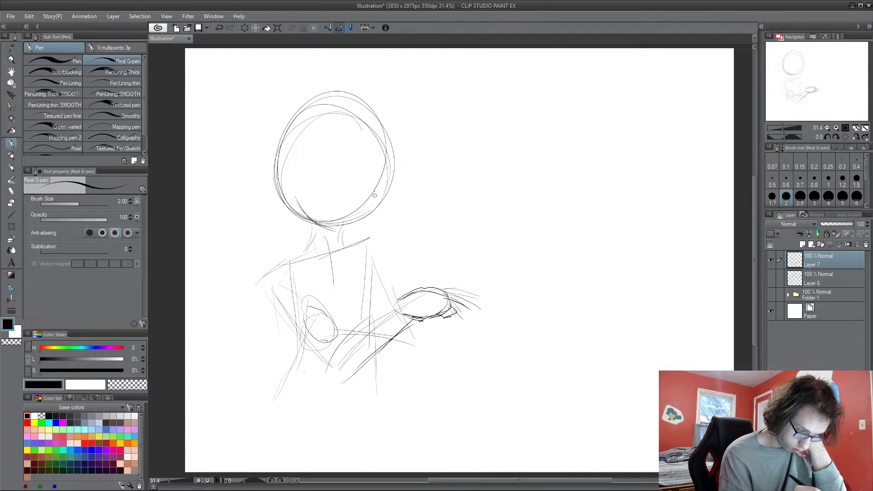
pyautogui.moveTo(367, 152); pyautogui.dragTo(352, 237)
pyautogui.moveTo(391, 172)
pyautogui.mouseDown()
pyautogui.moveTo(384, 212)
pyautogui.moveTo(357, 242)
pyautogui.moveTo(317, 233)
pyautogui.moveTo(278, 166)
pyautogui.moveTo(313, 101)
pyautogui.moveTo(388, 137)
pyautogui.moveTo(360, 242)
pyautogui.mouseUp()
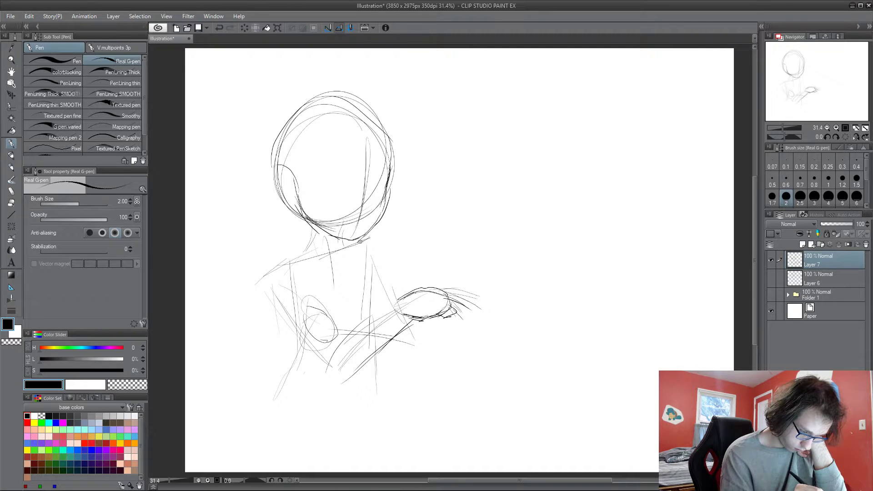
# Firm up the left shoulder and upper arm, the tucked hand's fingers and the front forearm outline.
pyautogui.moveTo(310, 231)
pyautogui.mouseDown()
pyautogui.moveTo(298, 252)
pyautogui.moveTo(264, 271)
pyautogui.moveTo(273, 307)
pyautogui.mouseUp()
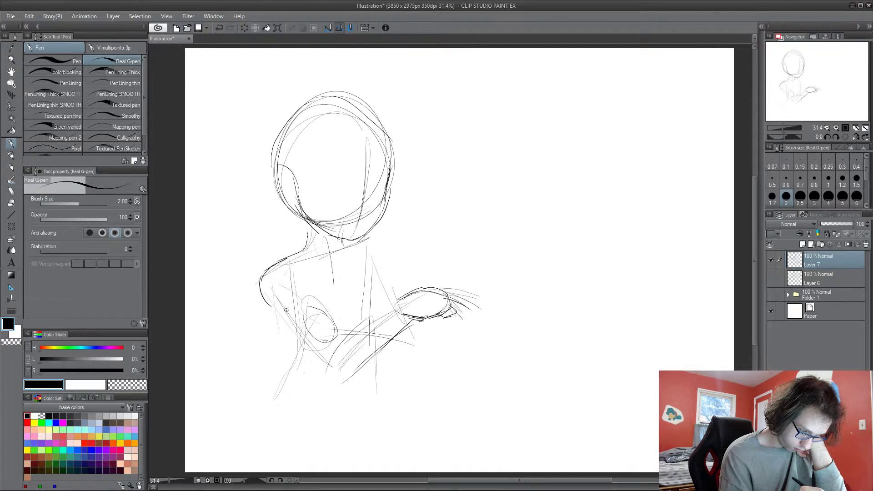
pyautogui.moveTo(302, 250)
pyautogui.mouseDown()
pyautogui.moveTo(271, 258)
pyautogui.moveTo(263, 272)
pyautogui.moveTo(272, 311)
pyautogui.moveTo(339, 333)
pyautogui.moveTo(316, 316)
pyautogui.moveTo(319, 325)
pyautogui.moveTo(309, 307)
pyautogui.moveTo(301, 328)
pyautogui.moveTo(310, 319)
pyautogui.moveTo(303, 299)
pyautogui.moveTo(295, 320)
pyautogui.moveTo(309, 308)
pyautogui.moveTo(291, 296)
pyautogui.moveTo(336, 320)
pyautogui.moveTo(334, 334)
pyautogui.mouseUp()
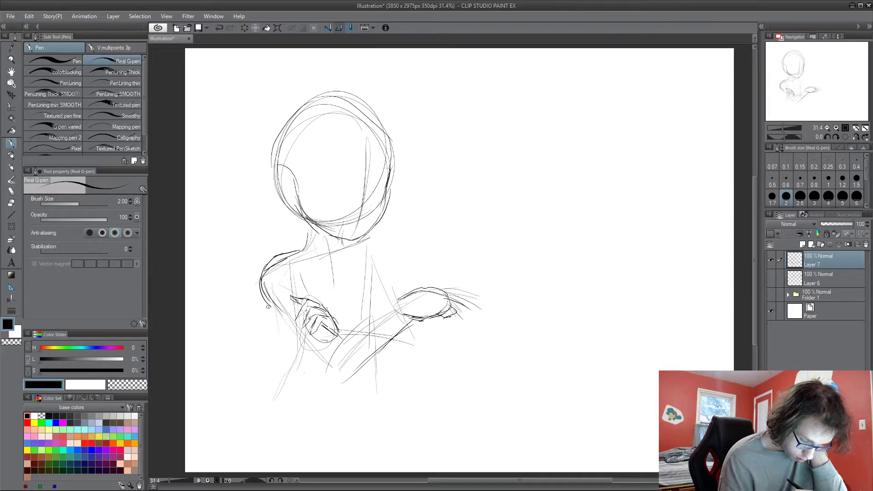
pyautogui.moveTo(268, 307)
pyautogui.mouseDown()
pyautogui.moveTo(320, 362)
pyautogui.moveTo(352, 326)
pyautogui.moveTo(350, 371)
pyautogui.moveTo(399, 319)
pyautogui.mouseUp()
pyautogui.moveTo(344, 331)
pyautogui.mouseDown()
pyautogui.moveTo(389, 301)
pyautogui.moveTo(354, 324)
pyautogui.mouseUp()
# Add the flared back waist line, chest contours, right shoulder and collarbone lines to the torso.
pyautogui.moveTo(291, 357); pyautogui.dragTo(267, 415)
pyautogui.moveTo(285, 338); pyautogui.dragTo(248, 428)
pyautogui.moveTo(366, 269); pyautogui.dragTo(384, 304)
pyautogui.moveTo(341, 282); pyautogui.dragTo(356, 305)
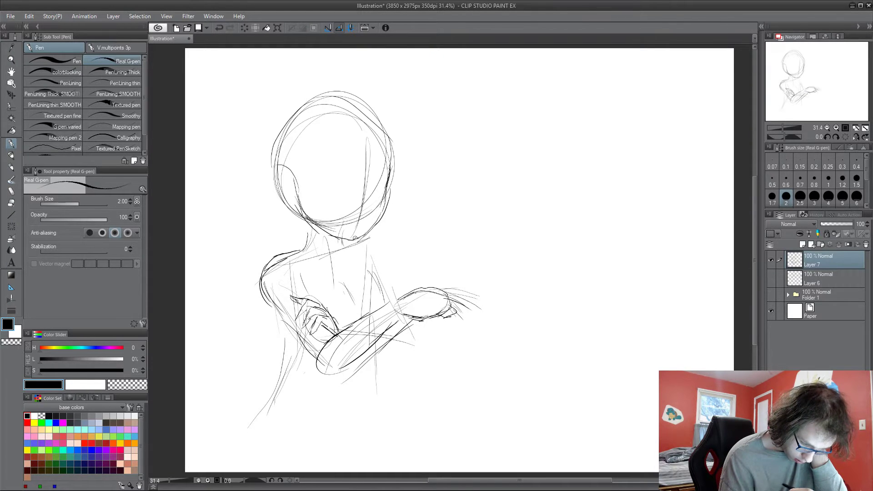
pyautogui.moveTo(353, 240)
pyautogui.mouseDown()
pyautogui.moveTo(370, 238)
pyautogui.moveTo(359, 261)
pyautogui.moveTo(371, 275)
pyautogui.mouseUp()
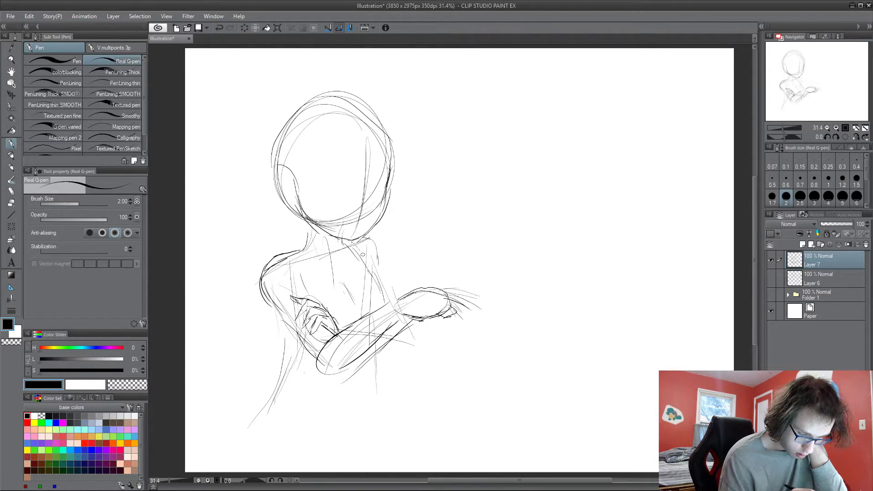
pyautogui.moveTo(308, 253); pyautogui.dragTo(321, 287)
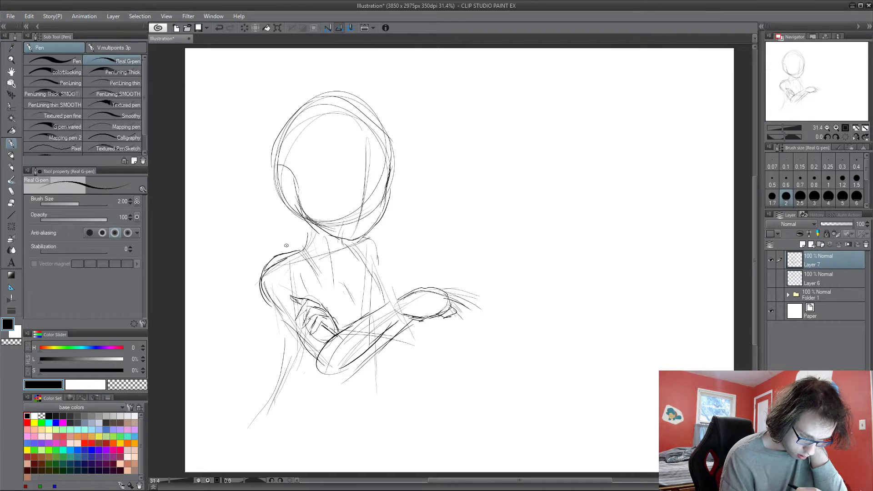
# Sketch a scarf wrapped around the neck with two pointed tails flaring out behind the left shoulder.
pyautogui.moveTo(297, 237)
pyautogui.mouseDown()
pyautogui.moveTo(293, 247)
pyautogui.moveTo(355, 256)
pyautogui.mouseUp()
pyautogui.moveTo(356, 258); pyautogui.dragTo(357, 275)
pyautogui.moveTo(291, 241)
pyautogui.mouseDown()
pyautogui.moveTo(254, 231)
pyautogui.moveTo(219, 245)
pyautogui.mouseUp()
pyautogui.moveTo(223, 248); pyautogui.dragTo(256, 270)
pyautogui.moveTo(302, 222); pyautogui.dragTo(272, 213)
pyautogui.moveTo(258, 205); pyautogui.dragTo(268, 219)
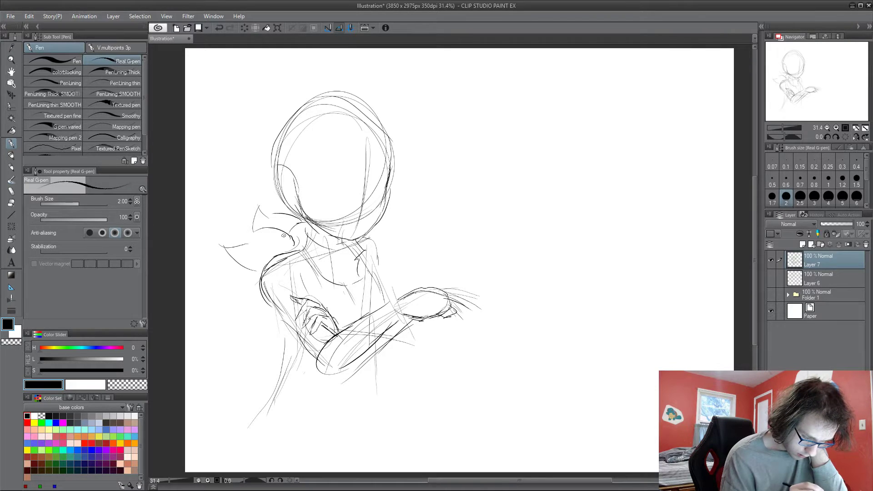
# Drape the scarf's lower edge and folds over the chest, and outline the right upper arm down to its elbow.
pyautogui.moveTo(306, 254)
pyautogui.mouseDown()
pyautogui.moveTo(349, 292)
pyautogui.moveTo(368, 292)
pyautogui.mouseUp()
pyautogui.moveTo(366, 252); pyautogui.dragTo(372, 262)
pyautogui.moveTo(369, 256); pyautogui.dragTo(380, 283)
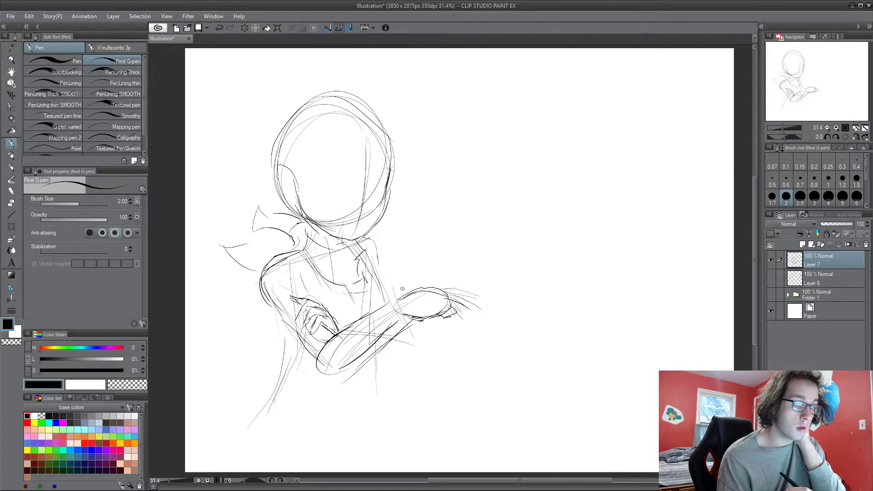
pyautogui.moveTo(365, 240)
pyautogui.mouseDown()
pyautogui.moveTo(391, 271)
pyautogui.moveTo(400, 311)
pyautogui.moveTo(402, 345)
pyautogui.moveTo(385, 345)
pyautogui.mouseUp()
pyautogui.moveTo(329, 314); pyautogui.dragTo(345, 328)
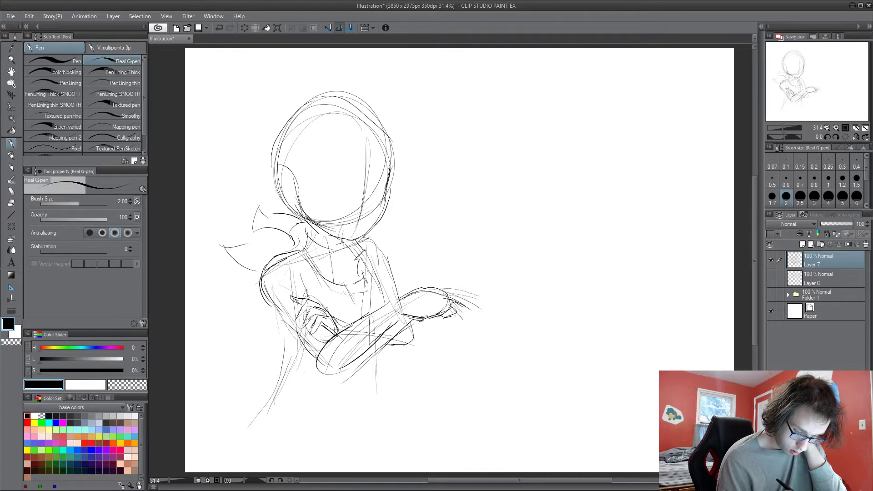
# Define the extended hand's long fingers and darken the contours of its wrist and forearm.
pyautogui.moveTo(454, 301)
pyautogui.mouseDown()
pyautogui.moveTo(469, 313)
pyautogui.moveTo(460, 297)
pyautogui.moveTo(483, 303)
pyautogui.mouseUp()
pyautogui.moveTo(437, 287); pyautogui.dragTo(479, 295)
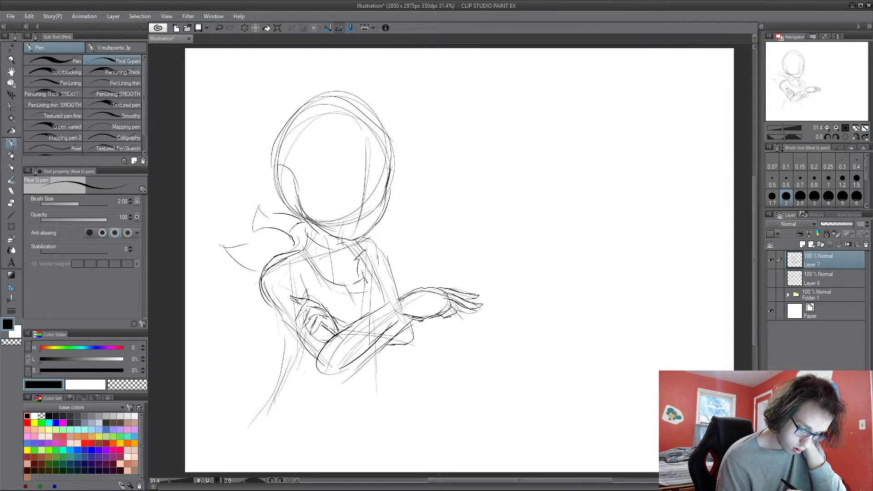
pyautogui.moveTo(404, 298)
pyautogui.mouseDown()
pyautogui.moveTo(335, 334)
pyautogui.moveTo(316, 372)
pyautogui.moveTo(392, 329)
pyautogui.moveTo(418, 290)
pyautogui.moveTo(449, 288)
pyautogui.mouseUp()
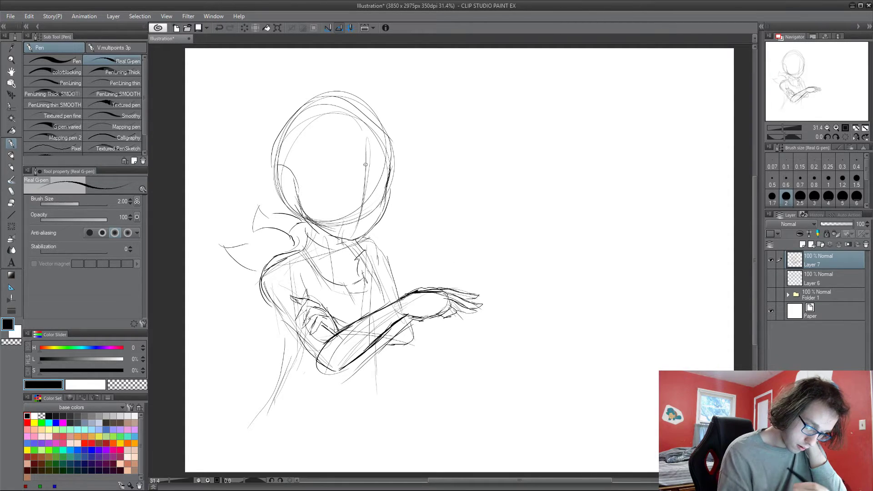
# Add a horizontal eye guideline across the face, and sketch the shirt's curved lower hem with the waist and hip side lines.
pyautogui.moveTo(297, 191)
pyautogui.mouseDown()
pyautogui.moveTo(399, 187)
pyautogui.moveTo(385, 187)
pyautogui.mouseUp()
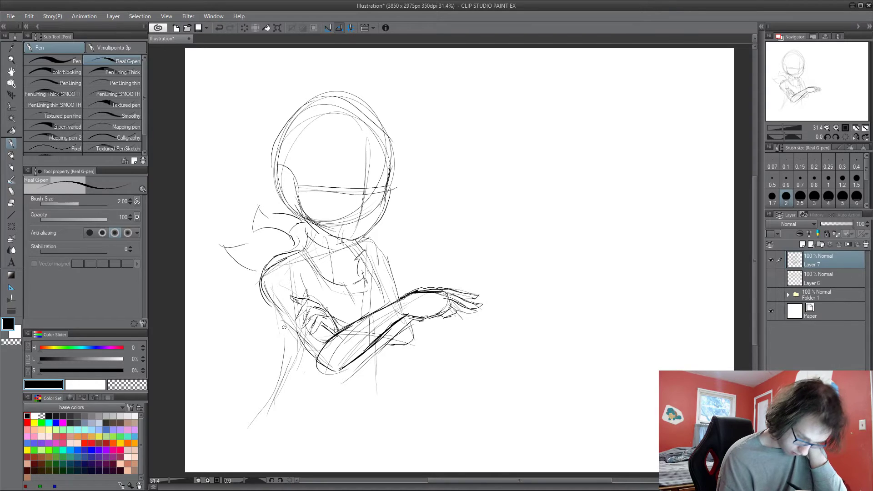
pyautogui.moveTo(284, 327)
pyautogui.mouseDown()
pyautogui.moveTo(296, 382)
pyautogui.moveTo(359, 416)
pyautogui.mouseUp()
pyautogui.moveTo(369, 404); pyautogui.dragTo(377, 392)
pyautogui.moveTo(379, 355); pyautogui.dragTo(386, 402)
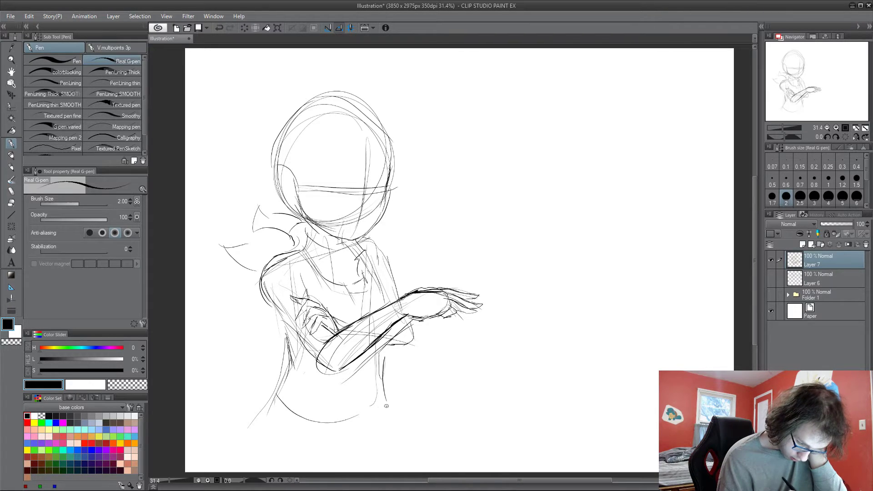
pyautogui.moveTo(267, 391)
pyautogui.mouseDown()
pyautogui.moveTo(246, 432)
pyautogui.moveTo(256, 426)
pyautogui.mouseUp()
pyautogui.moveTo(264, 412); pyautogui.dragTo(271, 466)
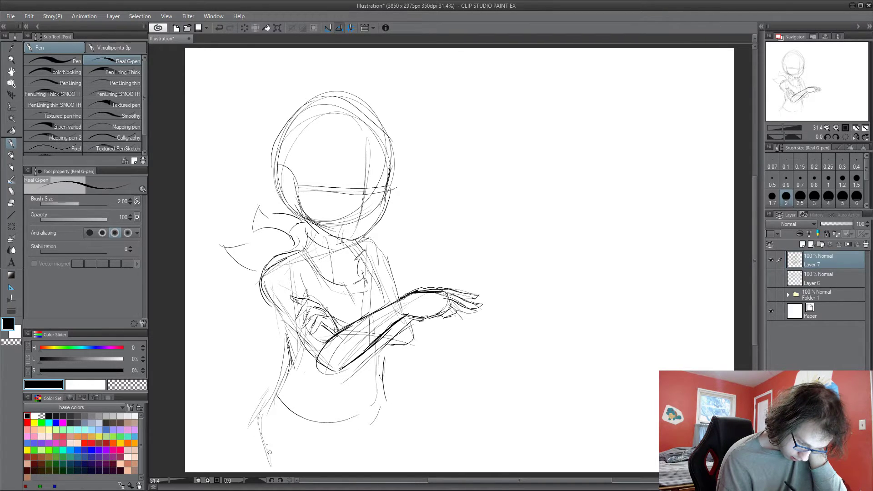
# Sketch a wide band around the hips with a curved upper edge, angular side folds and short vertical seams at the front.
pyautogui.moveTo(249, 436); pyautogui.dragTo(270, 388)
pyautogui.moveTo(266, 392)
pyautogui.mouseDown()
pyautogui.moveTo(271, 386)
pyautogui.moveTo(314, 400)
pyautogui.moveTo(383, 384)
pyautogui.moveTo(371, 395)
pyautogui.mouseUp()
pyautogui.moveTo(380, 360)
pyautogui.mouseDown()
pyautogui.moveTo(389, 395)
pyautogui.moveTo(347, 429)
pyautogui.moveTo(307, 424)
pyautogui.moveTo(269, 401)
pyautogui.moveTo(320, 397)
pyautogui.mouseUp()
pyautogui.moveTo(338, 398)
pyautogui.mouseDown()
pyautogui.moveTo(365, 396)
pyautogui.moveTo(353, 424)
pyautogui.mouseUp()
pyautogui.moveTo(374, 392); pyautogui.dragTo(373, 409)
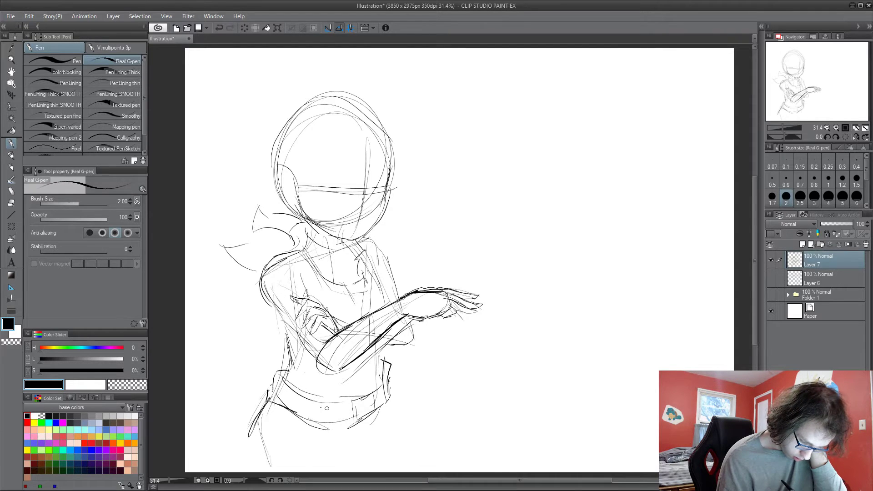
# Reinforce the hip band's curved edges and outline the outer contours of both thighs down to the canvas edge.
pyautogui.moveTo(268, 399)
pyautogui.mouseDown()
pyautogui.moveTo(294, 420)
pyautogui.moveTo(359, 413)
pyautogui.mouseUp()
pyautogui.moveTo(302, 432); pyautogui.dragTo(391, 403)
pyautogui.moveTo(257, 430)
pyautogui.mouseDown()
pyautogui.moveTo(263, 471)
pyautogui.moveTo(278, 476)
pyautogui.mouseUp()
pyautogui.moveTo(395, 399)
pyautogui.mouseDown()
pyautogui.moveTo(406, 420)
pyautogui.moveTo(403, 471)
pyautogui.mouseUp()
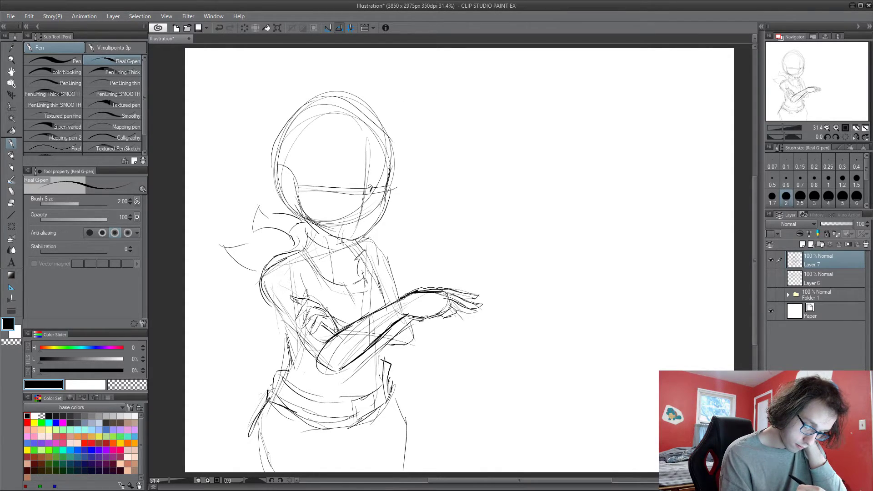
# Sketch the half-closed eyes, small mouth and eyebrows on the face, and darken the cheek and jaw contour.
pyautogui.moveTo(368, 187)
pyautogui.mouseDown()
pyautogui.moveTo(391, 179)
pyautogui.moveTo(367, 197)
pyautogui.moveTo(385, 180)
pyautogui.mouseUp()
pyautogui.moveTo(366, 191)
pyautogui.mouseDown()
pyautogui.moveTo(381, 180)
pyautogui.moveTo(343, 197)
pyautogui.moveTo(309, 181)
pyautogui.moveTo(321, 197)
pyautogui.moveTo(384, 193)
pyautogui.mouseUp()
pyautogui.moveTo(342, 236); pyautogui.dragTo(352, 228)
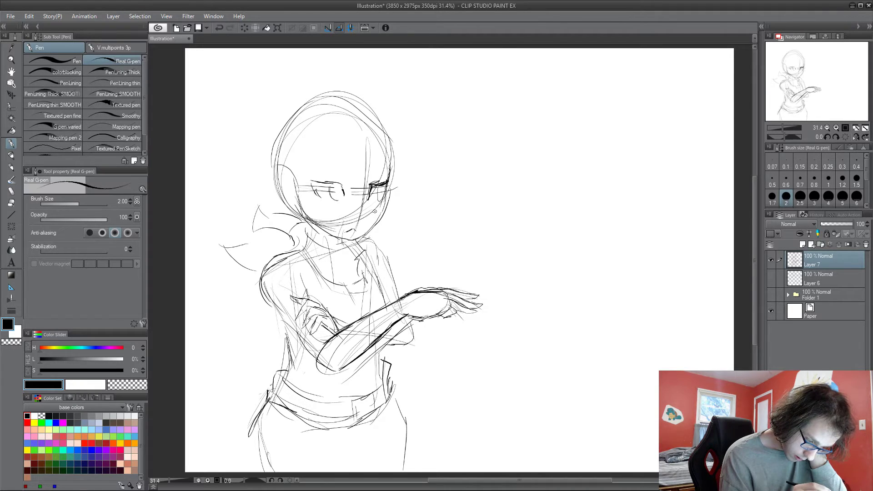
pyautogui.moveTo(307, 162)
pyautogui.mouseDown()
pyautogui.moveTo(336, 158)
pyautogui.moveTo(368, 177)
pyautogui.moveTo(381, 171)
pyautogui.moveTo(370, 175)
pyautogui.moveTo(347, 164)
pyautogui.mouseUp()
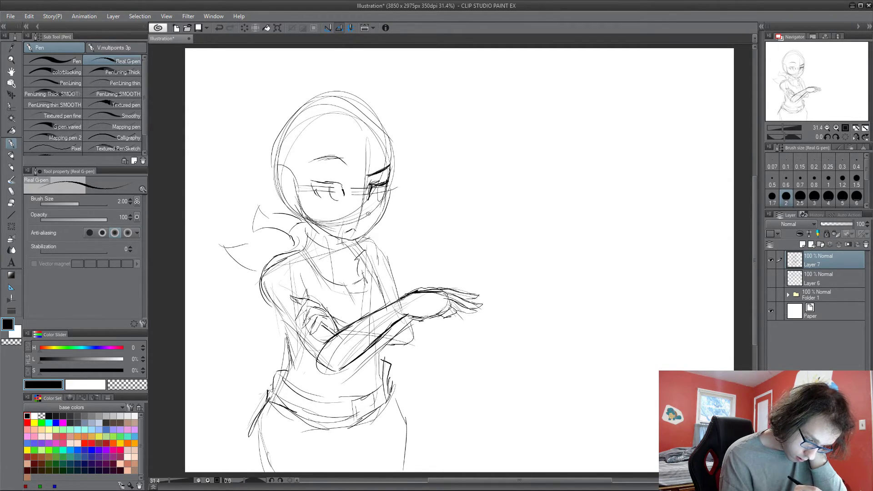
pyautogui.moveTo(297, 192)
pyautogui.mouseDown()
pyautogui.moveTo(312, 229)
pyautogui.moveTo(327, 240)
pyautogui.moveTo(343, 241)
pyautogui.moveTo(377, 222)
pyautogui.moveTo(395, 153)
pyautogui.moveTo(382, 122)
pyautogui.mouseUp()
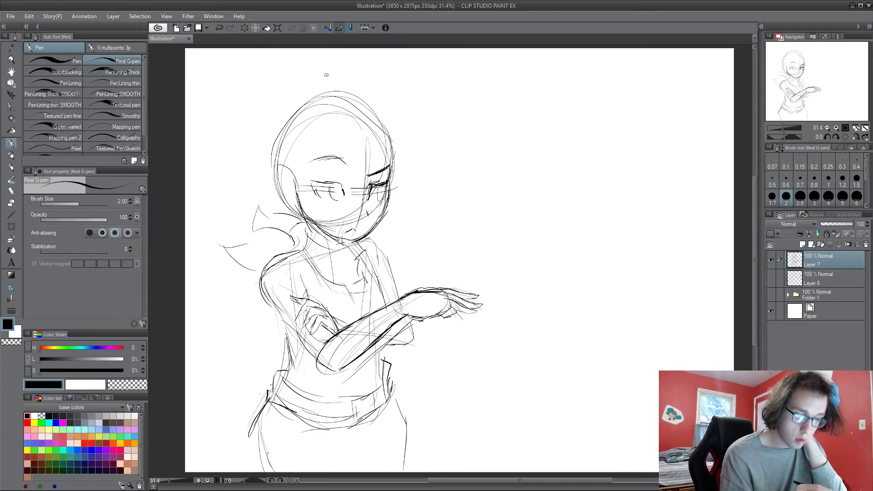